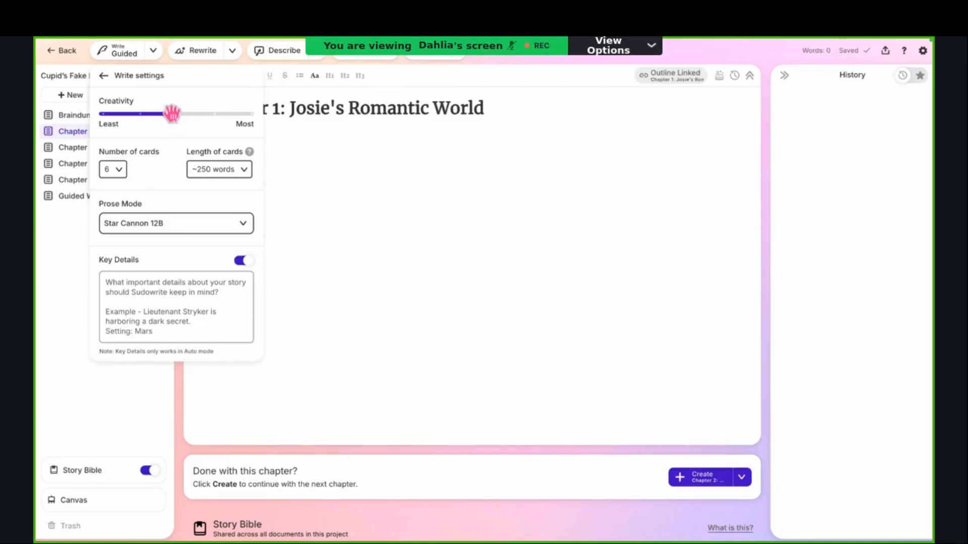
Step: Try the Creativity slider from Least to Most and set it one notch above Least
left_click_drag(170, 114, 145, 112)
left_click_drag(168, 113, 99, 115)
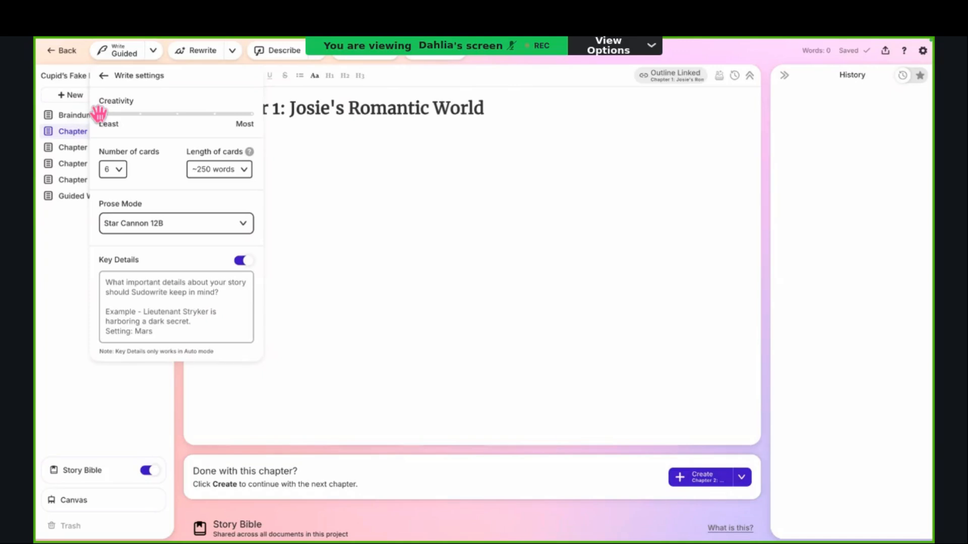
left_click_drag(99, 114, 255, 117)
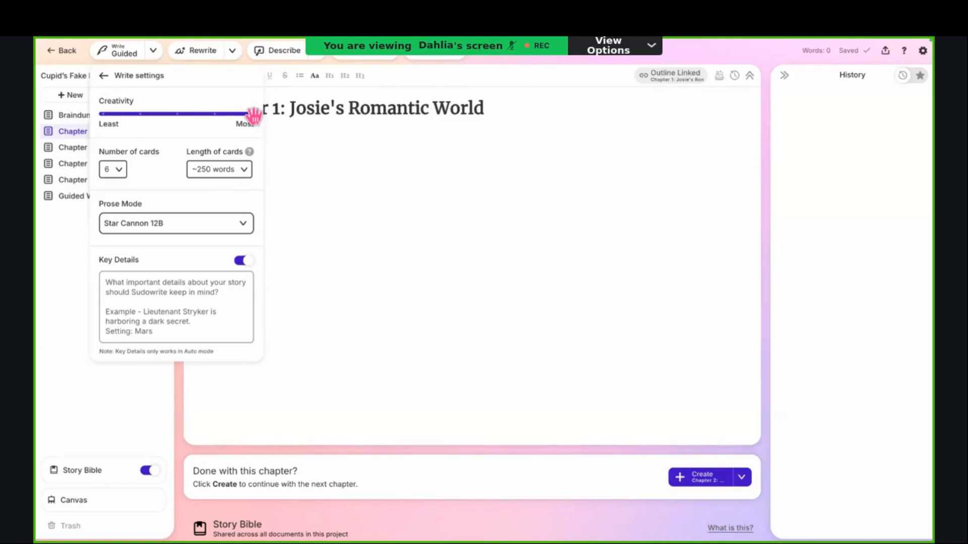
left_click(254, 116)
left_click_drag(212, 112, 170, 115)
left_click(170, 112)
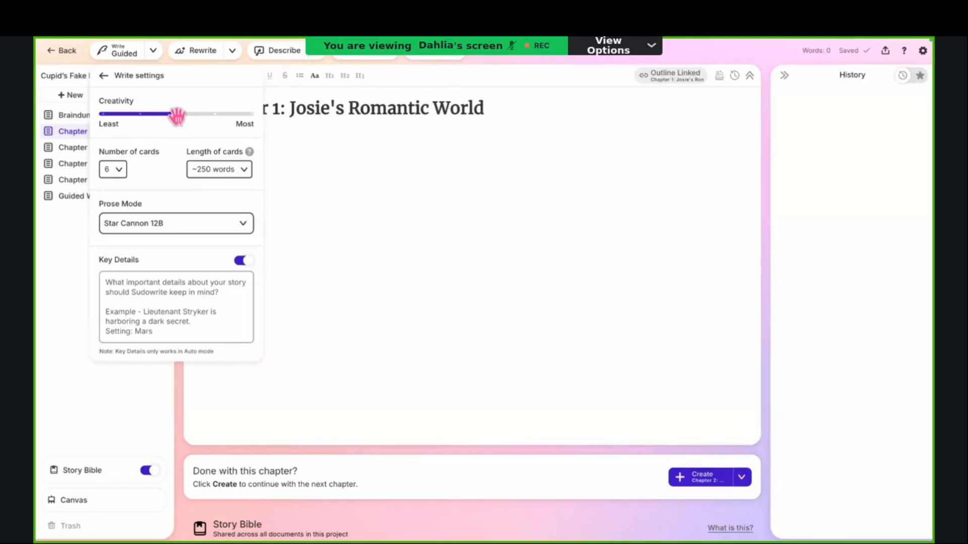
left_click_drag(172, 115, 138, 115)
Step: Set the number of cards generated by Write to 3
left_click(125, 169)
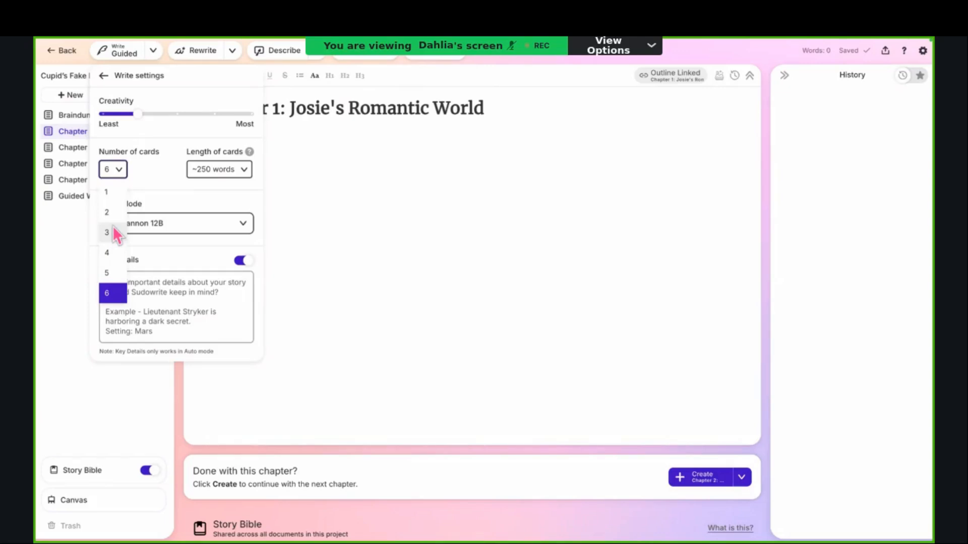
left_click(112, 192)
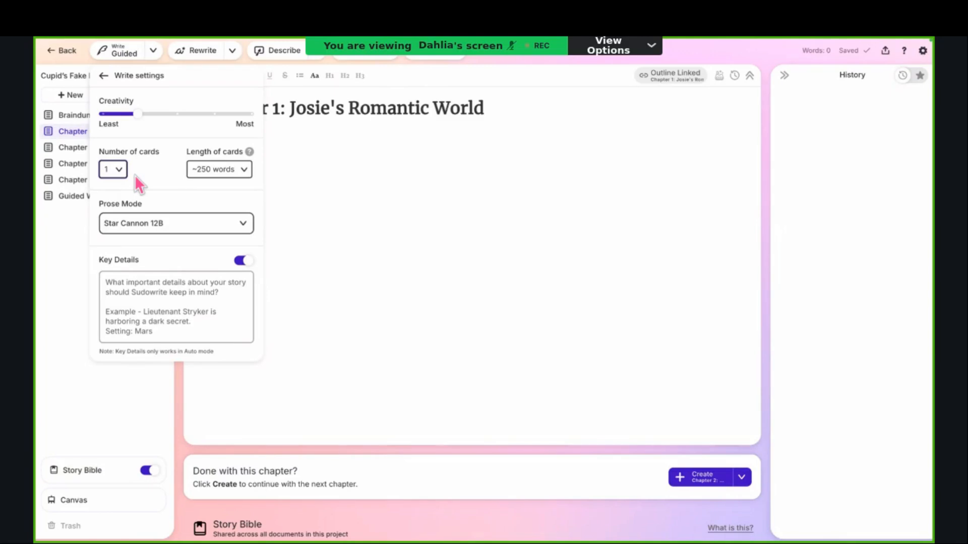
left_click(121, 169)
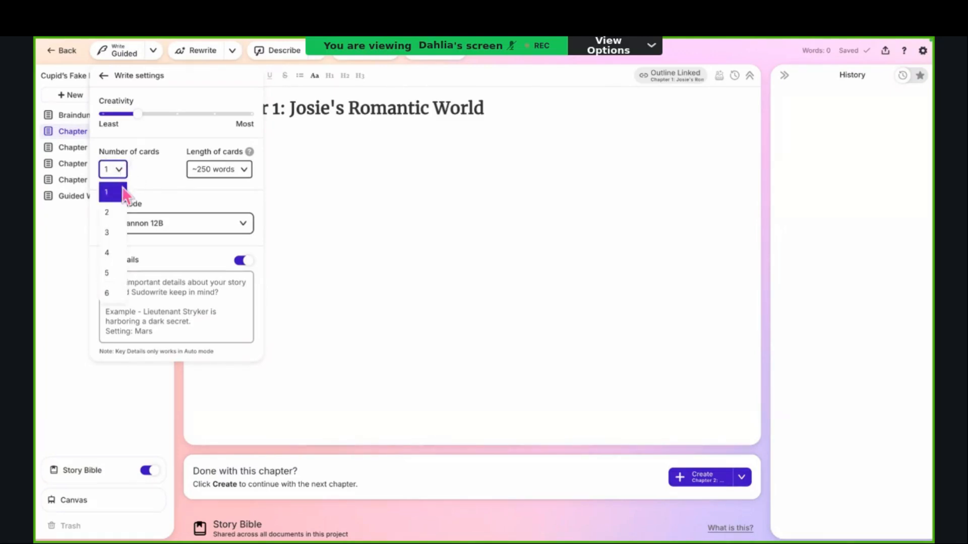
left_click(117, 233)
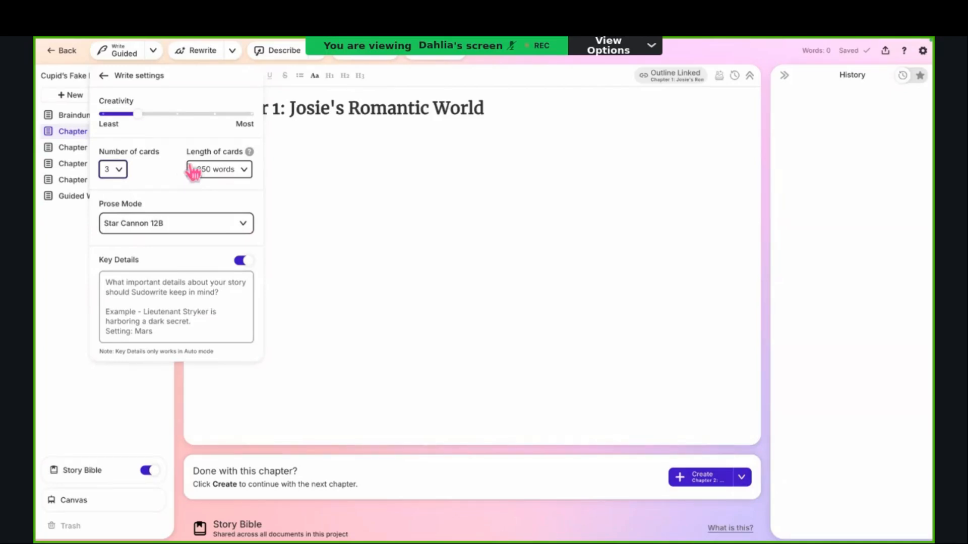
Step: Try a card length of ~500 words and restore it to ~250 words
left_click(217, 175)
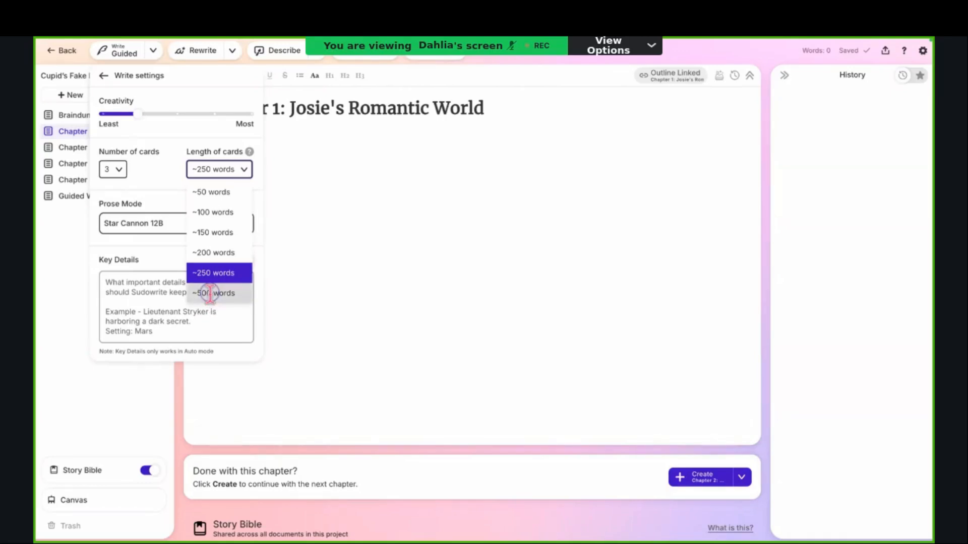
left_click(212, 294)
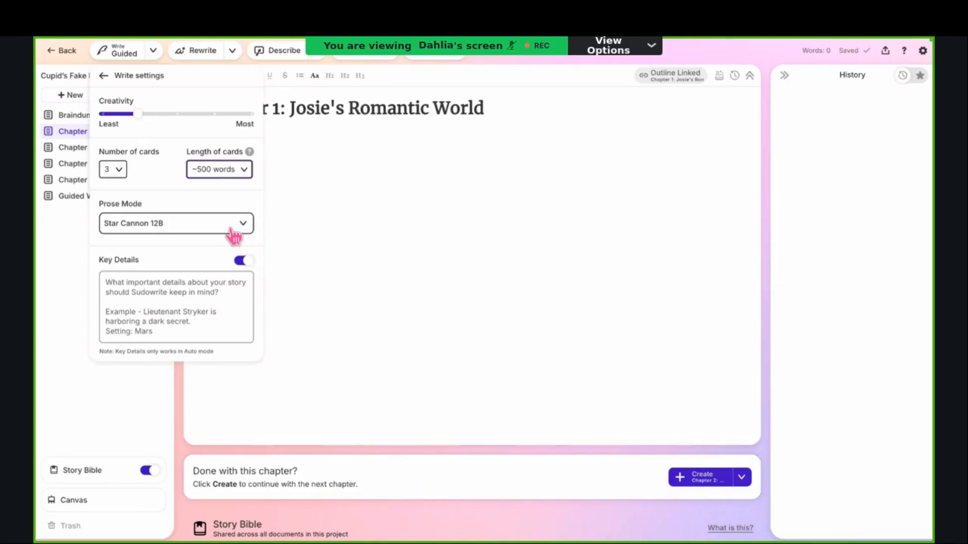
left_click(244, 174)
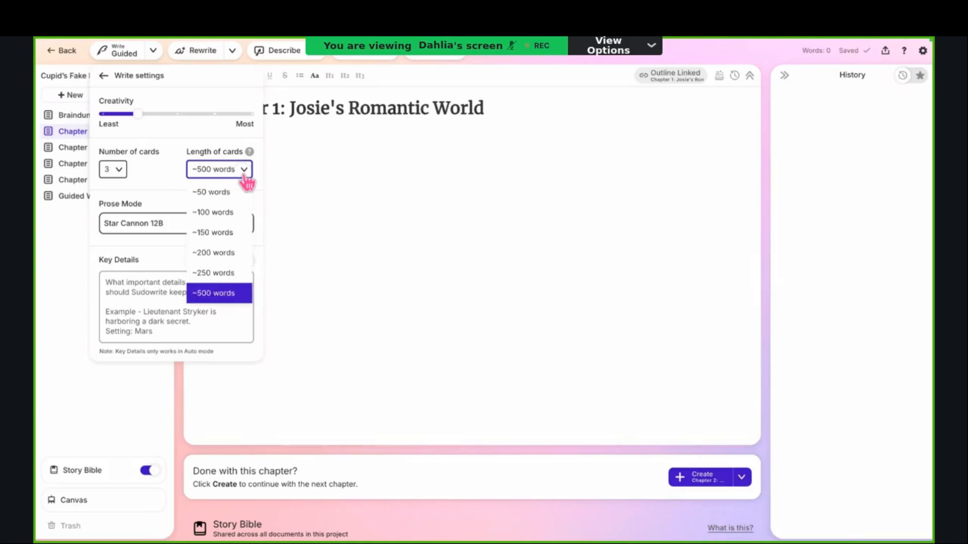
left_click(235, 273)
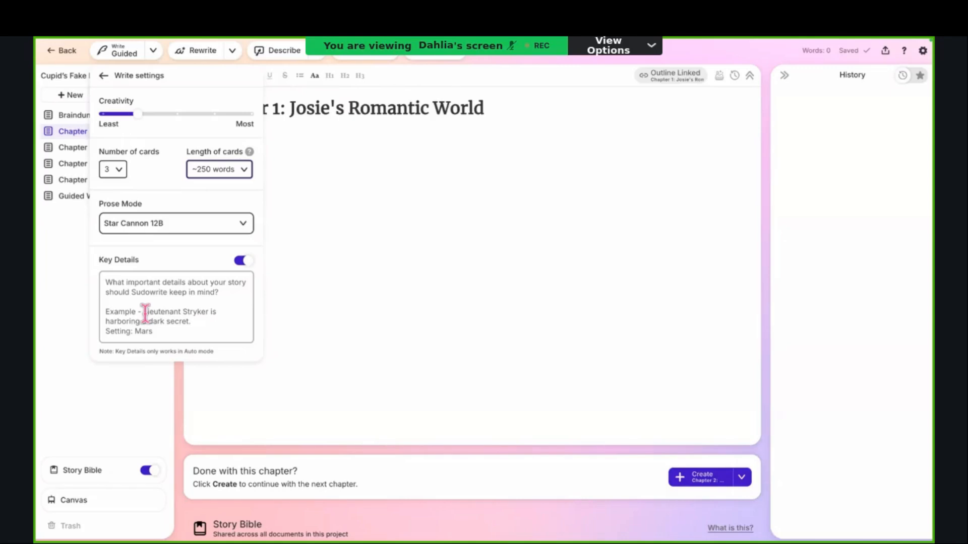
Step: Open the Prose Mode choices and view the Premium mode's ratings and writing sample
left_click(233, 227)
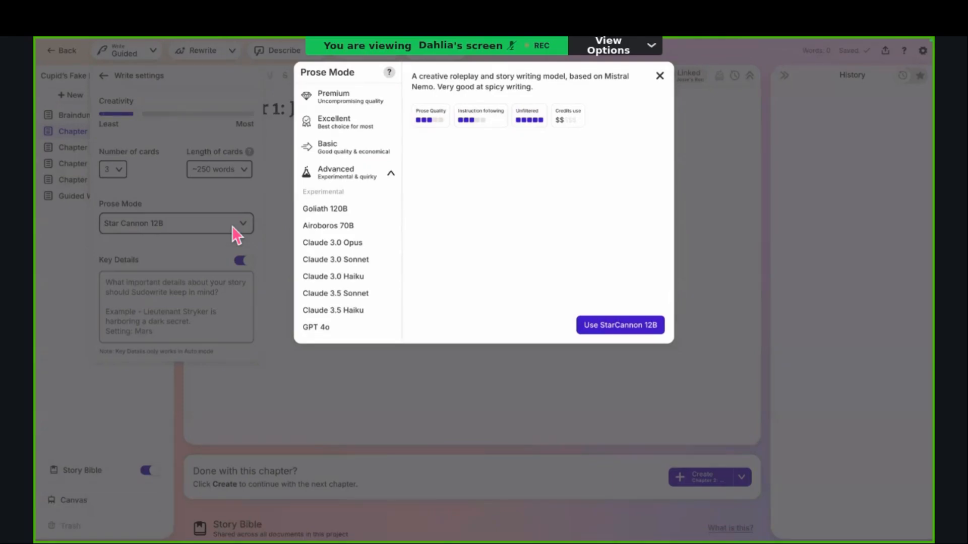
left_click(397, 175)
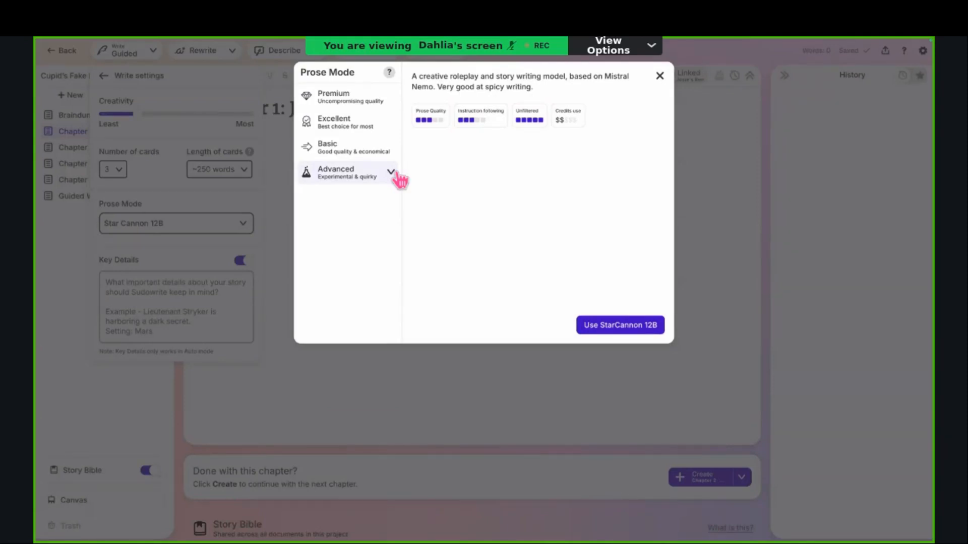
left_click(342, 100)
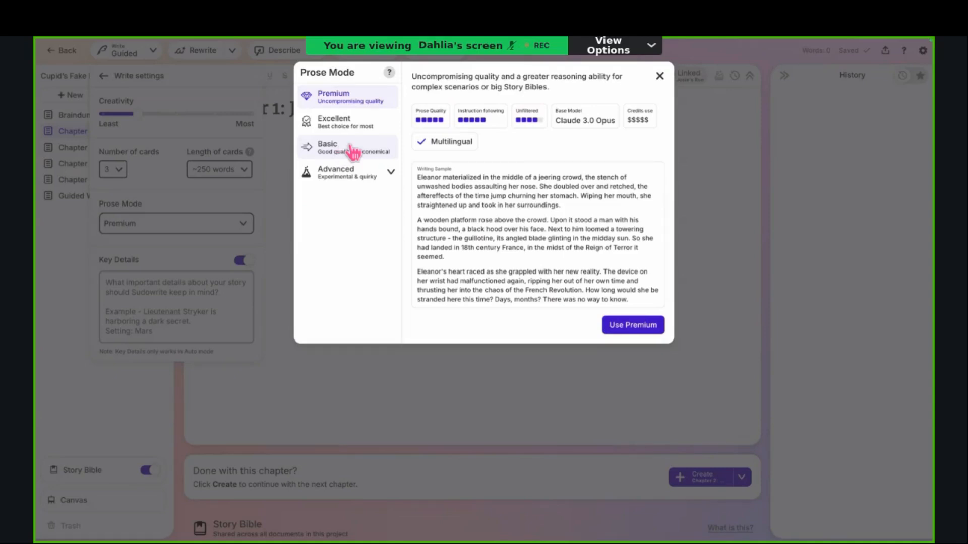
Step: Examine the experimental and retired models offered under the Advanced prose modes
left_click(372, 166)
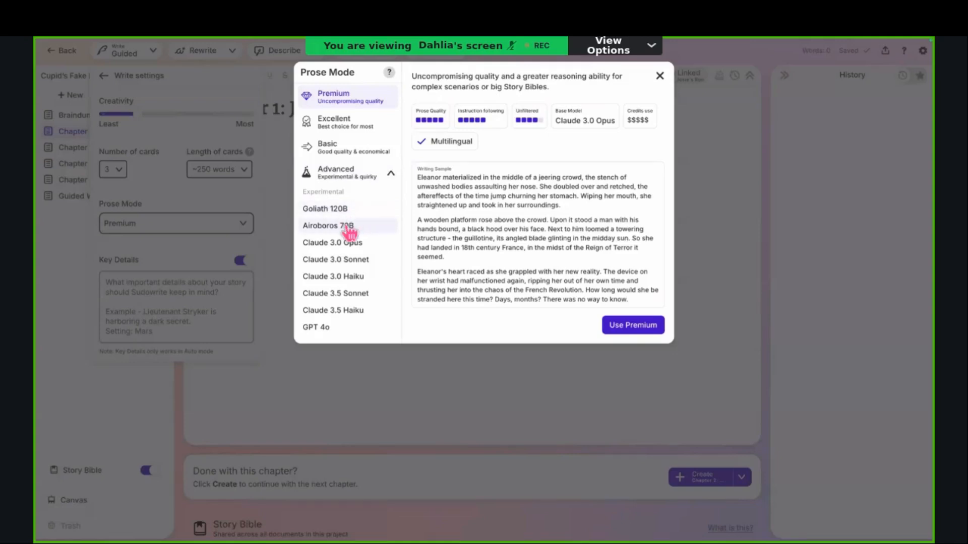
scroll(348, 229, "down", 1)
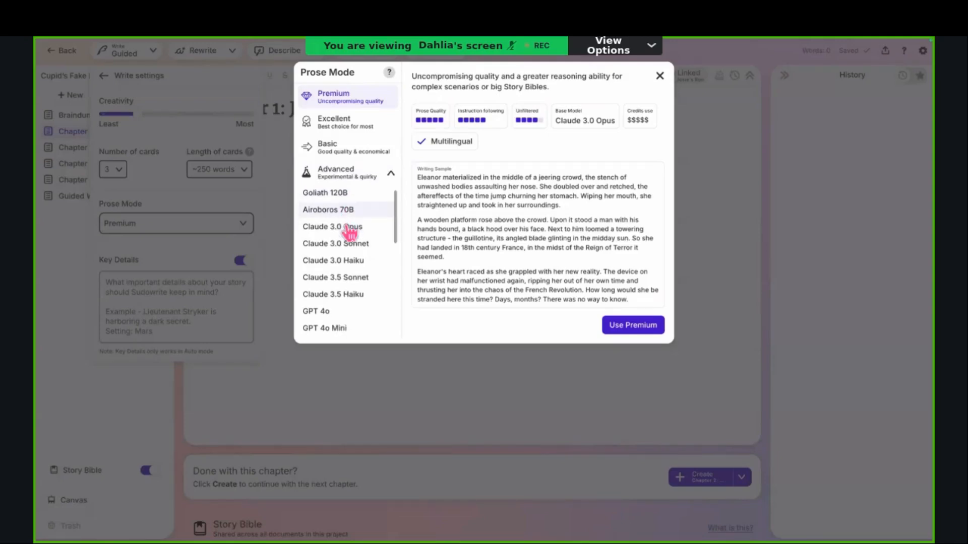
scroll(365, 257, "down", 10)
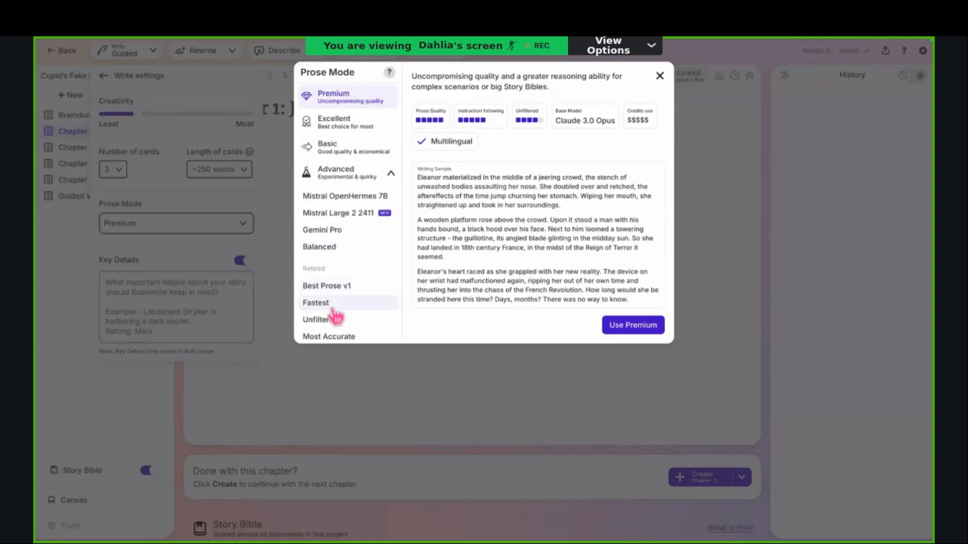
scroll(339, 324, "up", 2)
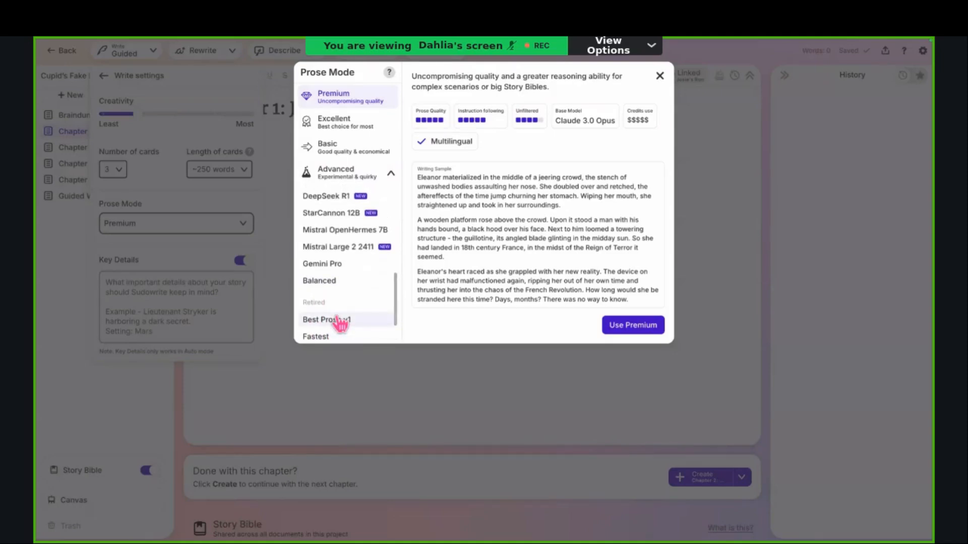
scroll(350, 310, "up", 2)
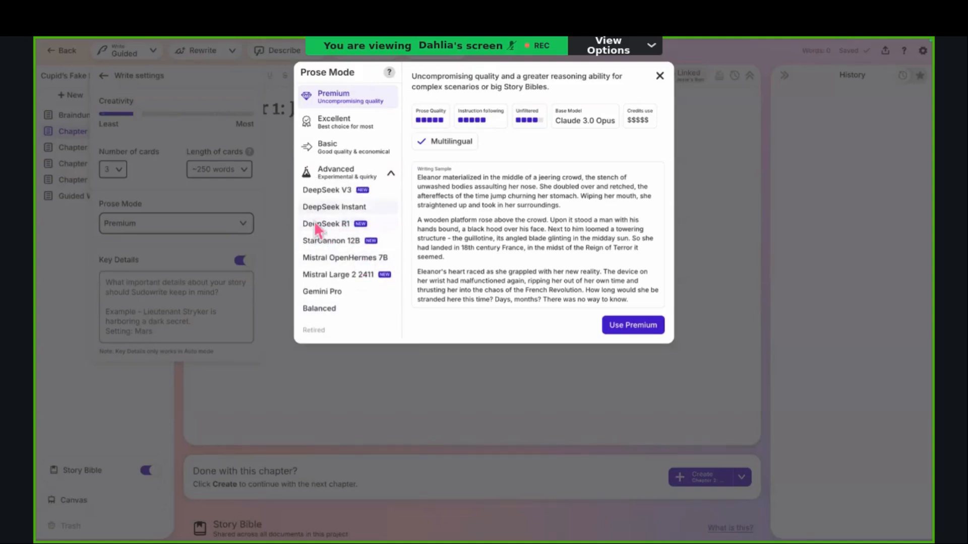
scroll(343, 206, "up", 1)
scroll(342, 211, "up", 1)
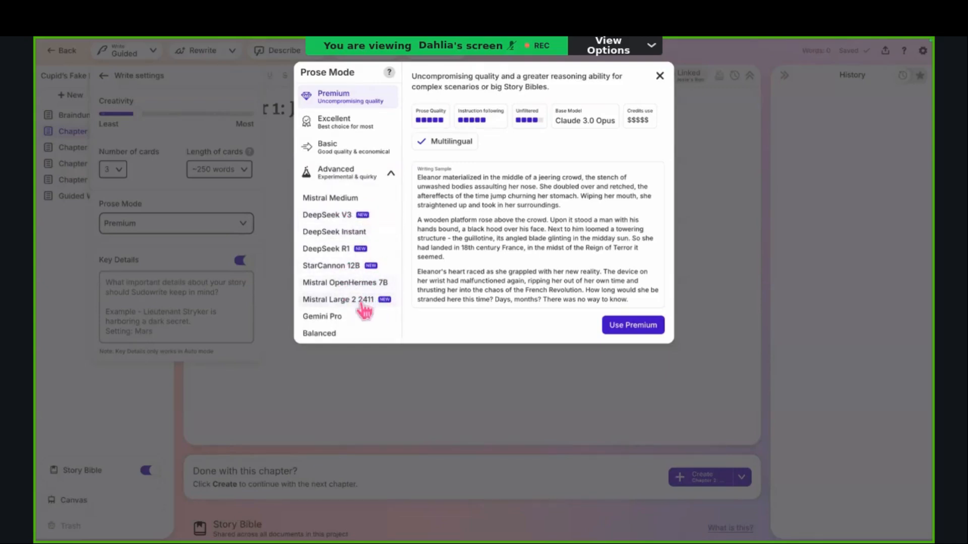
scroll(370, 298, "up", 5)
scroll(372, 280, "up", 6)
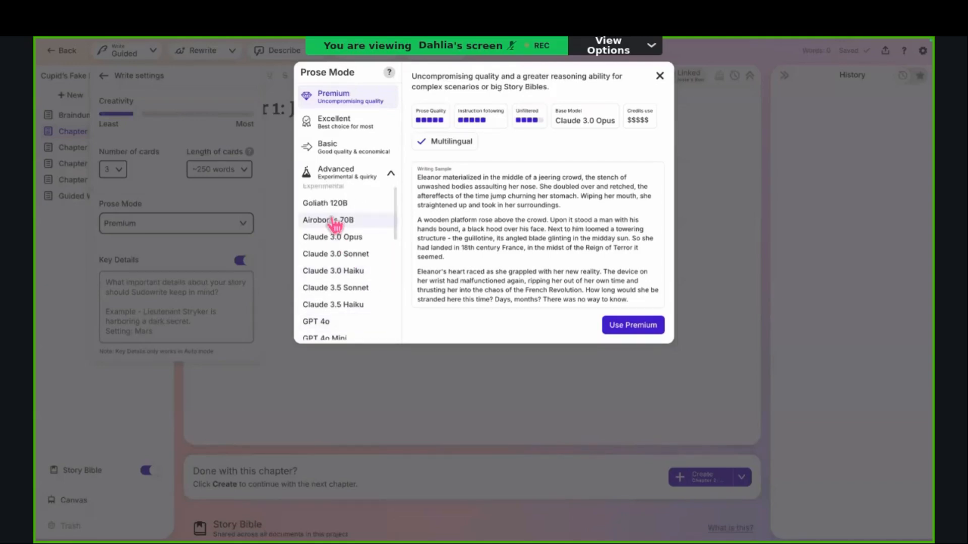
scroll(335, 220, "up", 1)
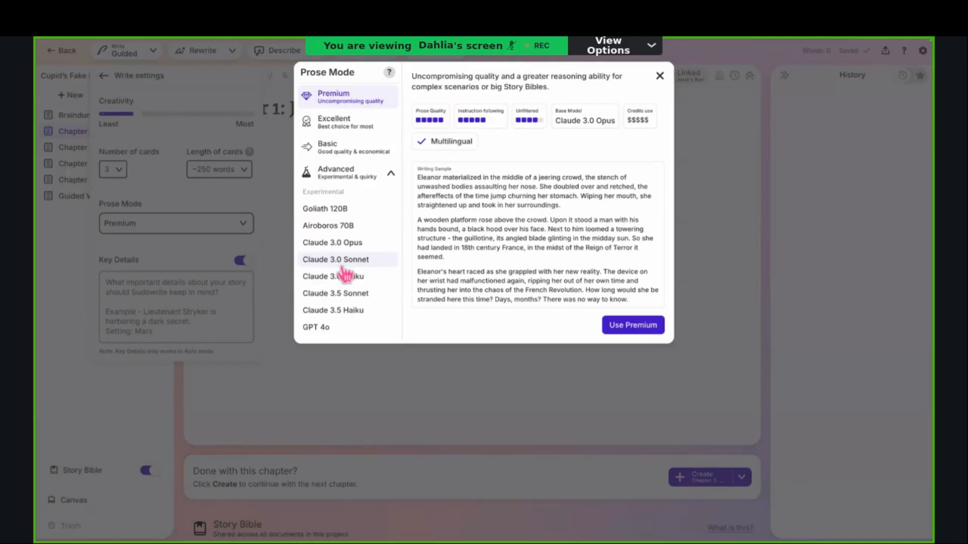
scroll(347, 290, "down", 1)
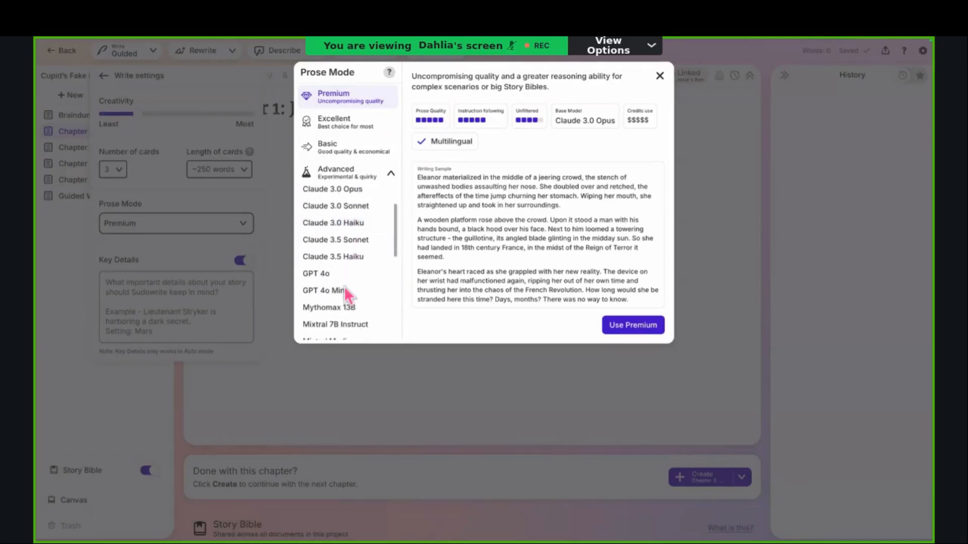
scroll(348, 293, "down", 1)
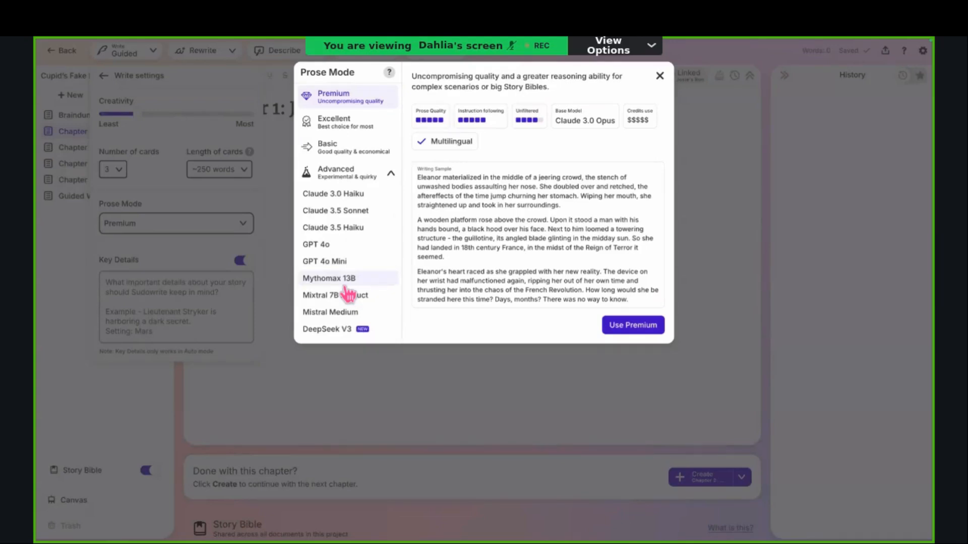
scroll(347, 294, "down", 1)
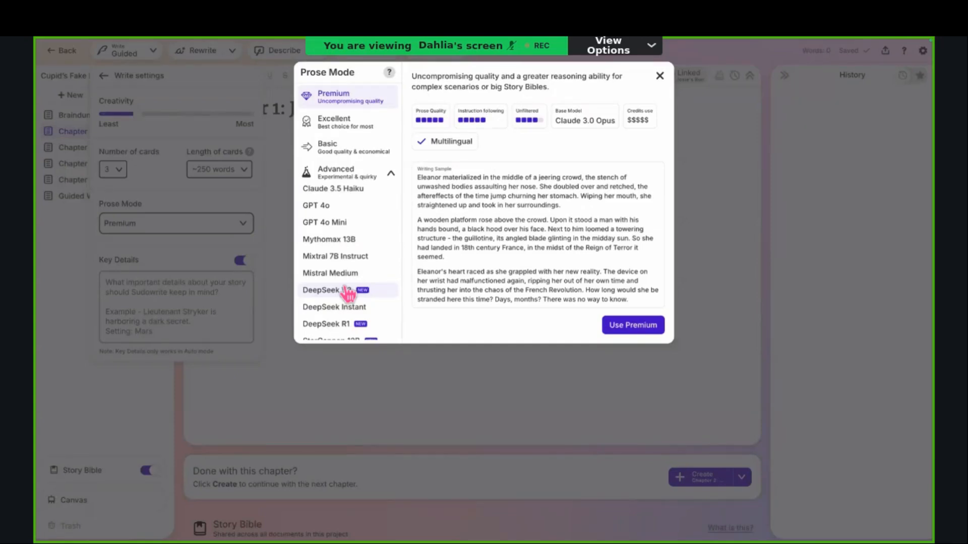
Step: Compare the Excellent prose mode with the DeepSeek Instant model and apply DeepSeek Instant as the prose mode
left_click(347, 129)
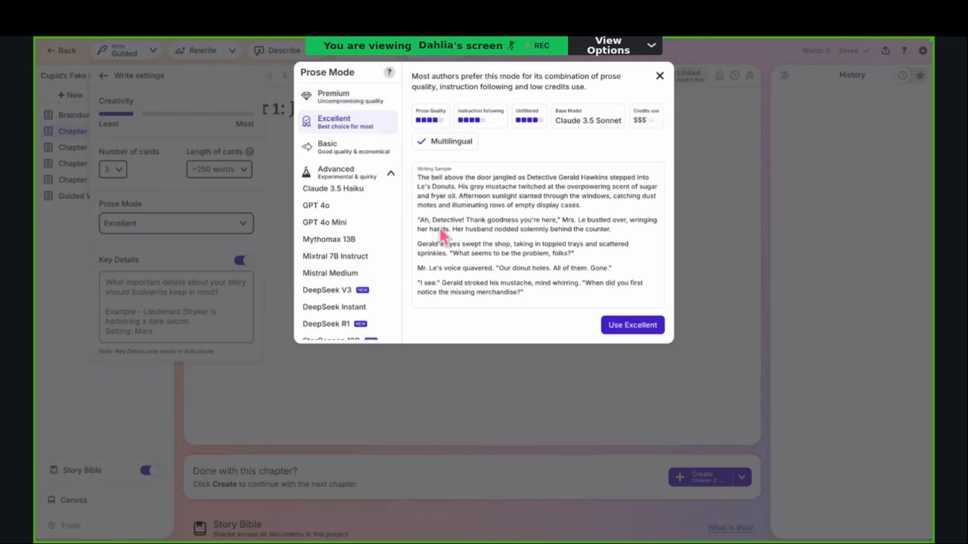
scroll(436, 207, "down", 1)
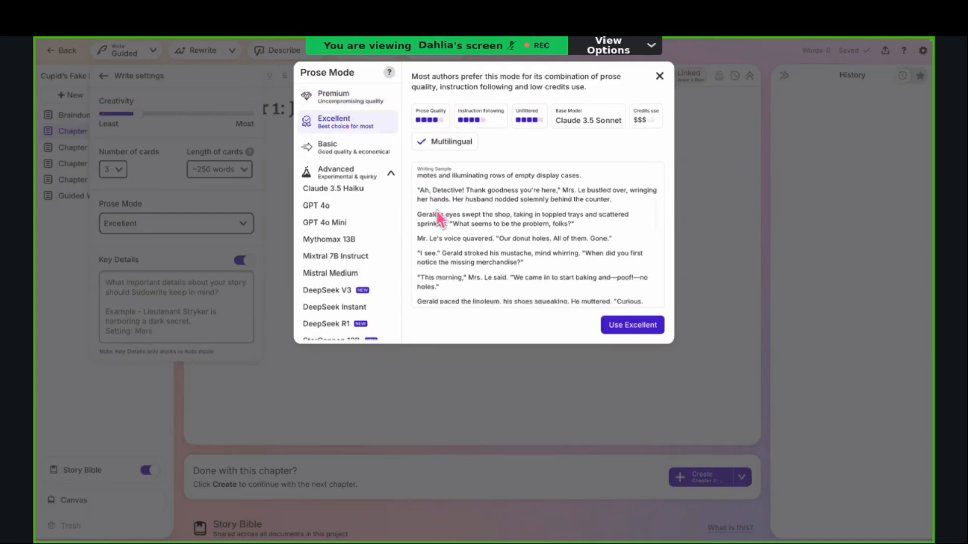
scroll(337, 295, "down", 1)
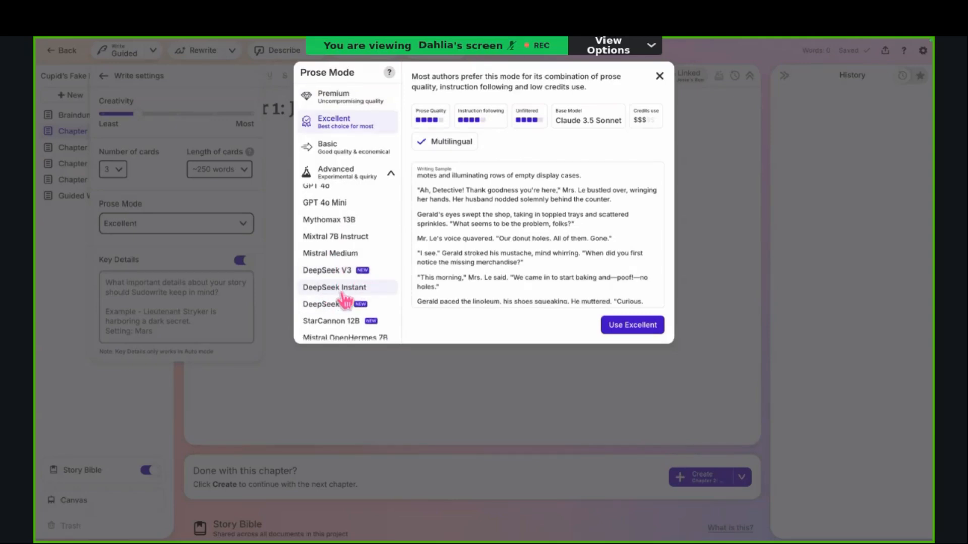
left_click(367, 290)
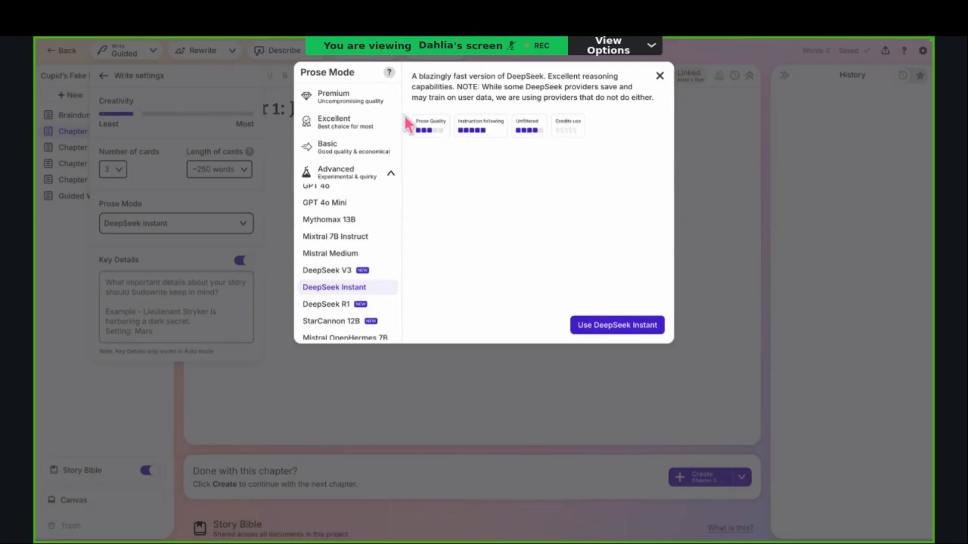
left_click(366, 135)
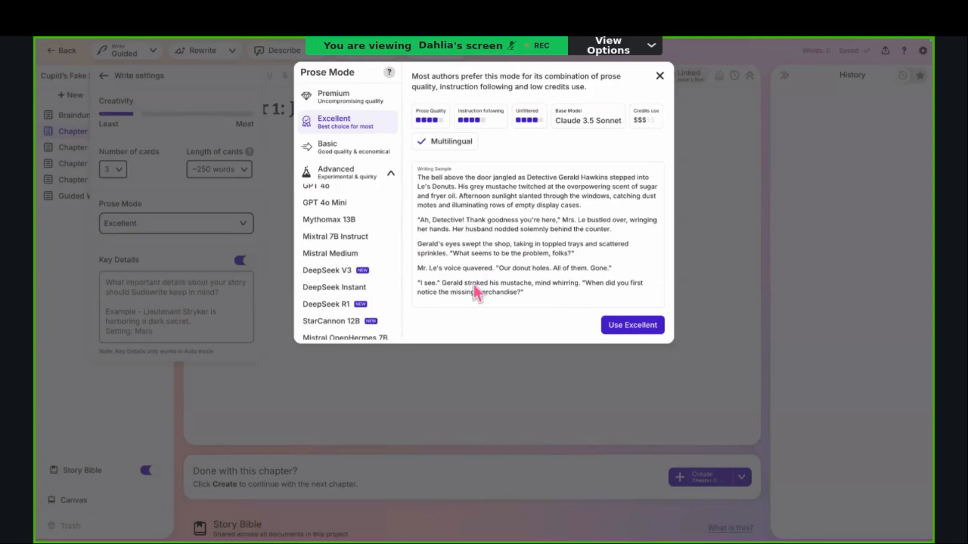
left_click(379, 291)
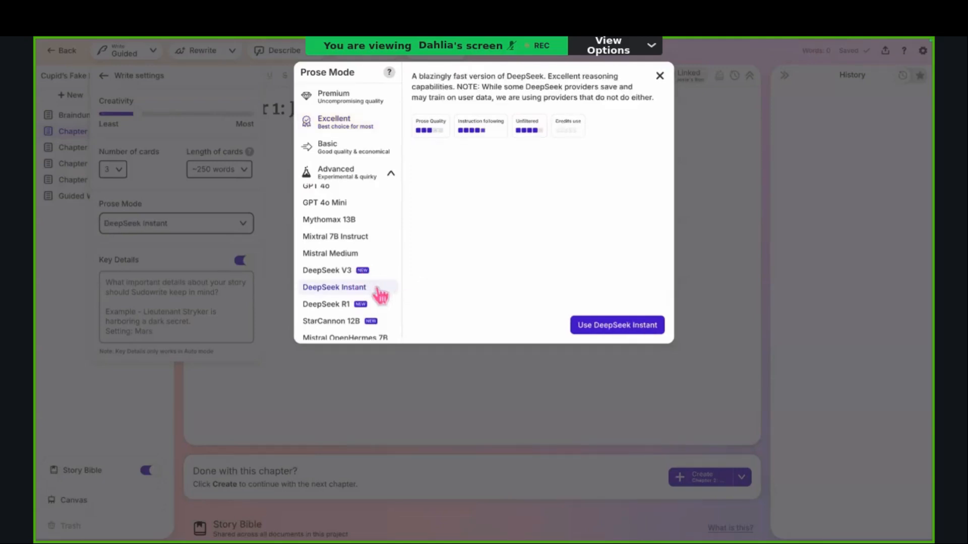
left_click(586, 327)
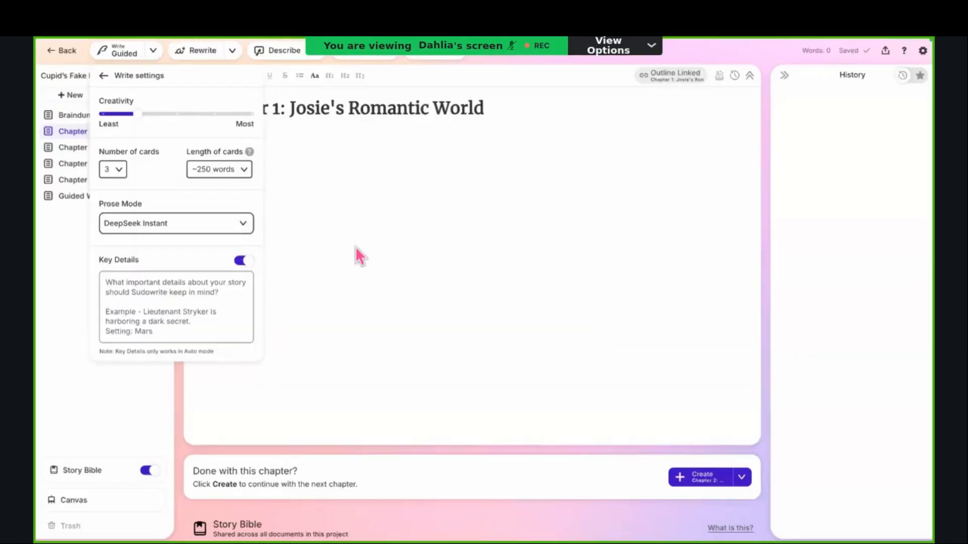
Step: Leave Key Details empty, view the available Write modes and reopen the Write settings
left_click(211, 285)
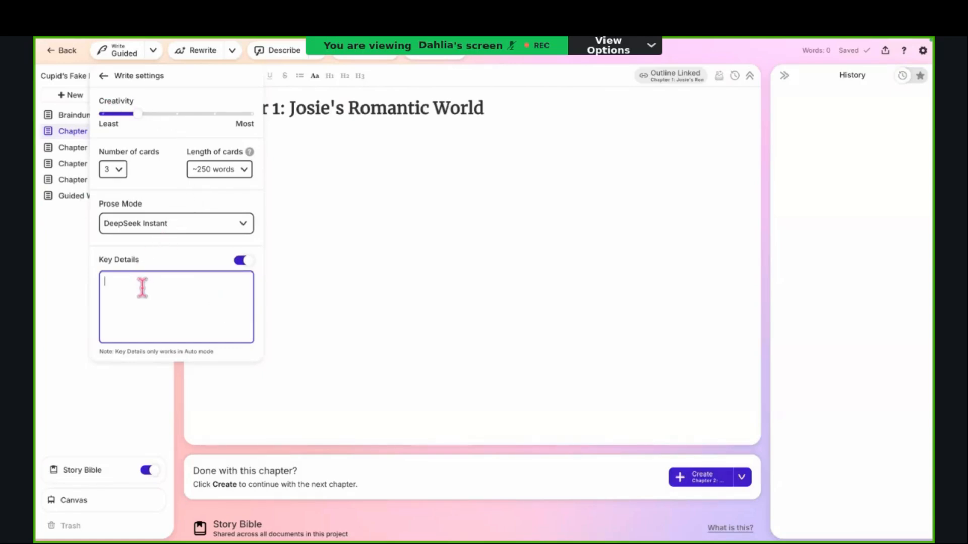
left_click(154, 51)
left_click(153, 51)
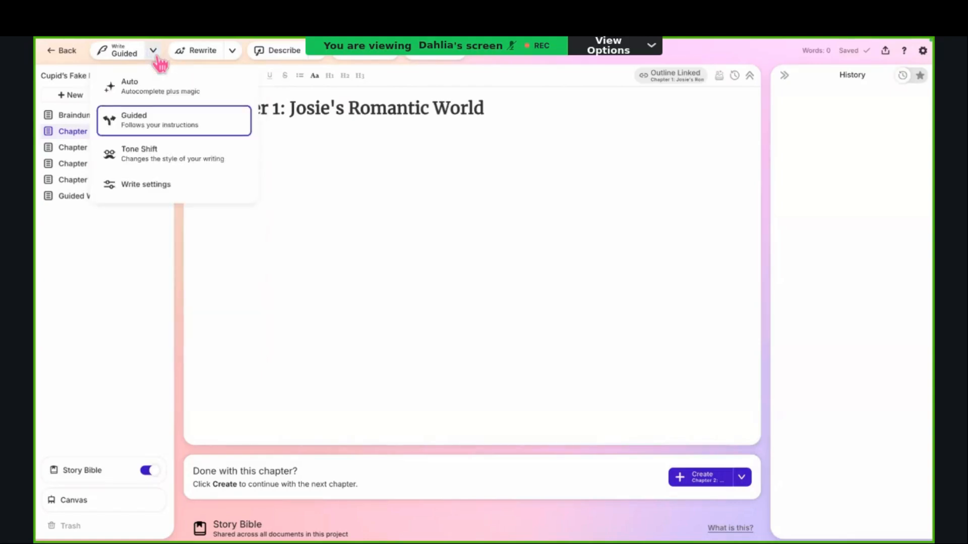
left_click(166, 184)
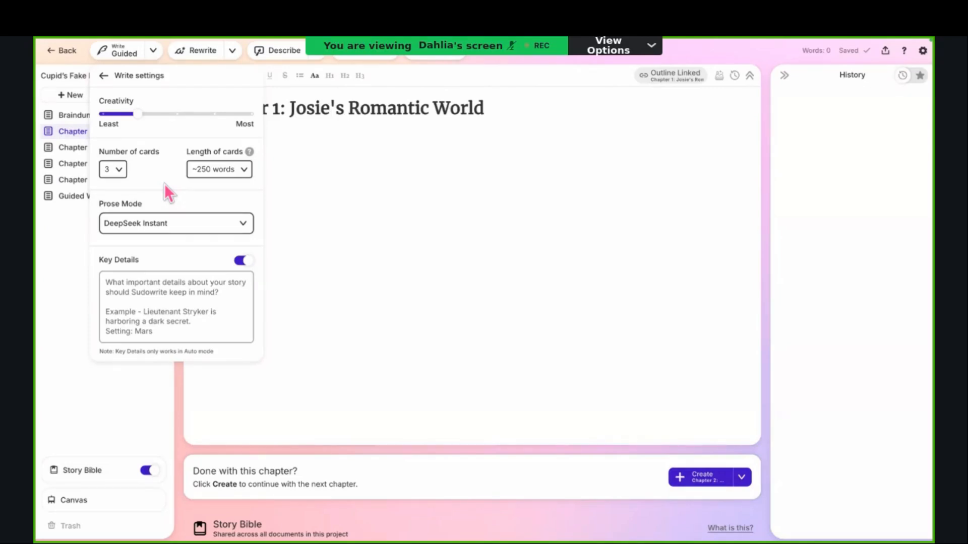
left_click(121, 171)
left_click(139, 175)
left_click(145, 298)
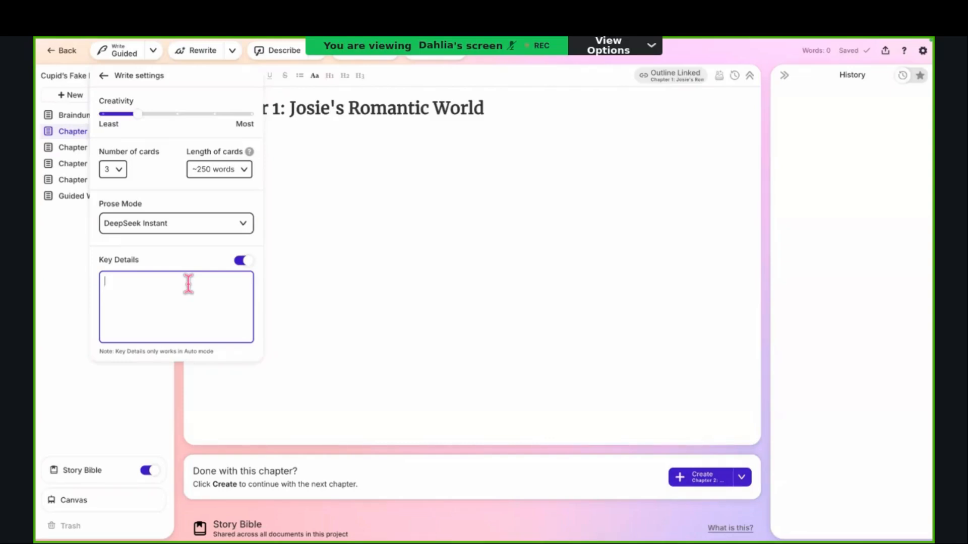
Step: Open the Prose Mode choices and compare the ratings and credits use of the Basic, Premium and Excellent modes
left_click(212, 222)
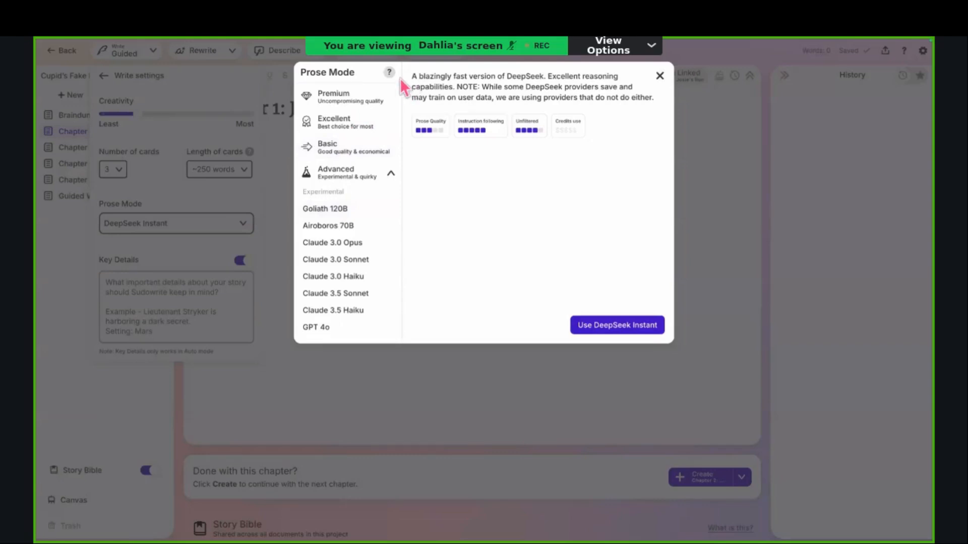
left_click(389, 73)
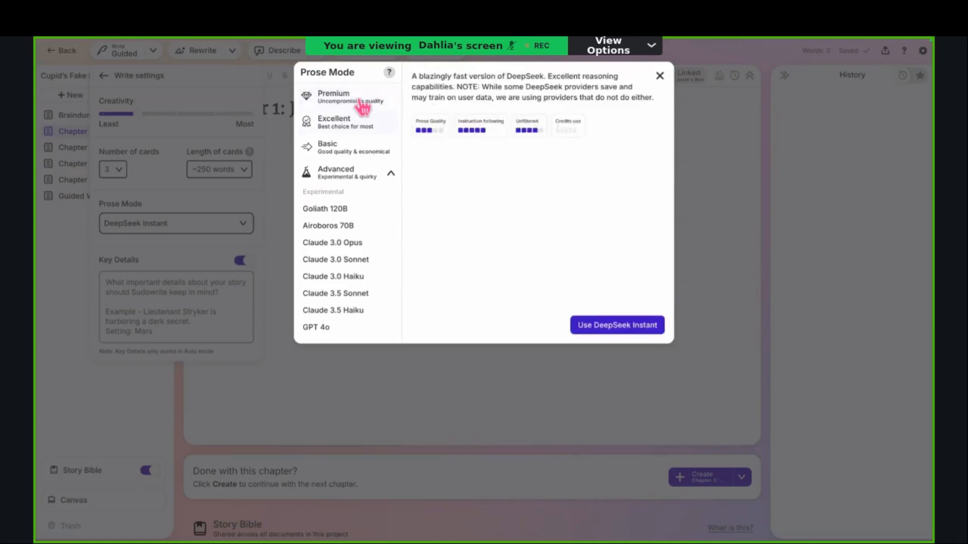
left_click(359, 154)
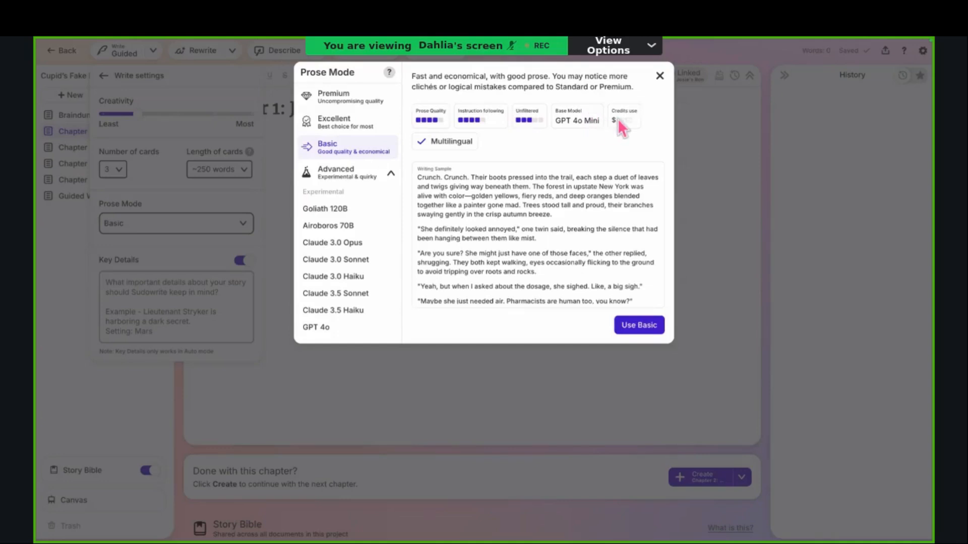
left_click(381, 105)
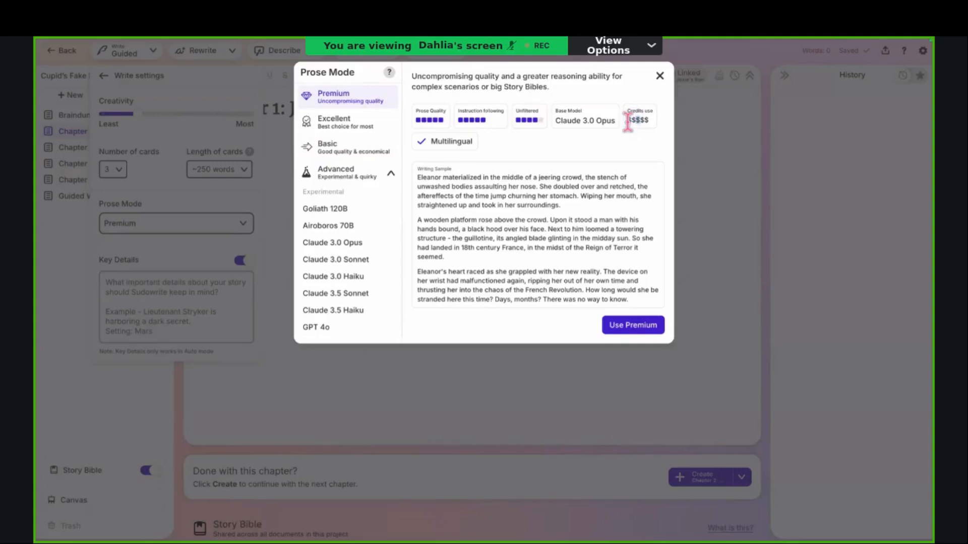
left_click_drag(628, 121, 657, 121)
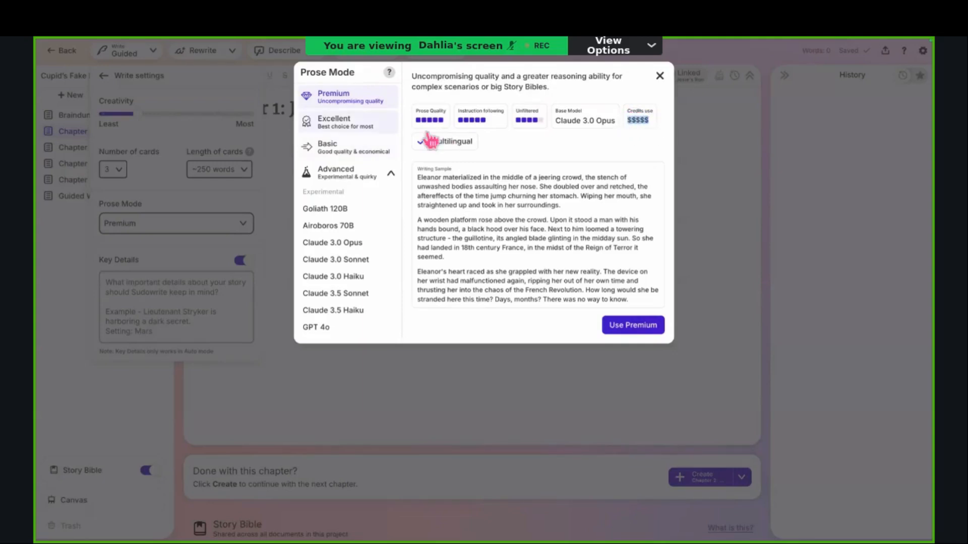
left_click(361, 159)
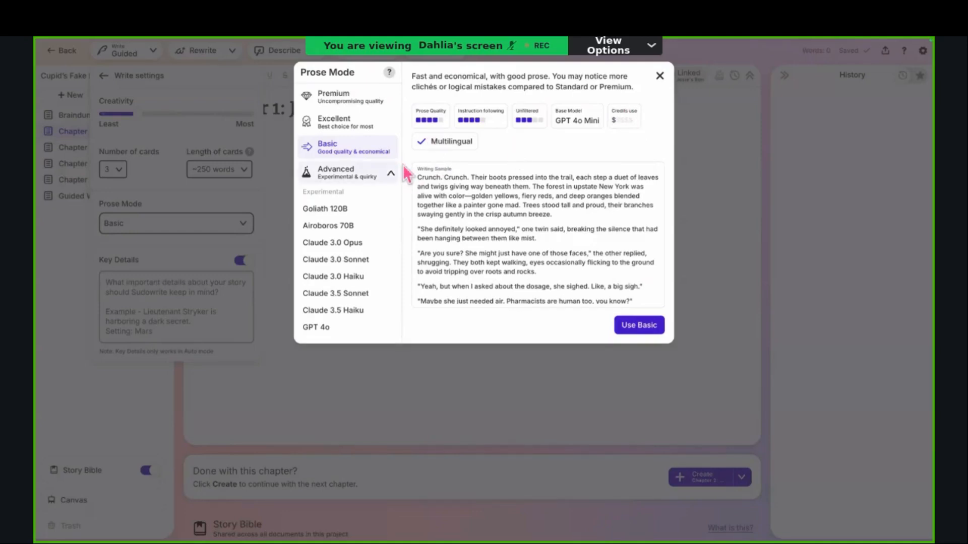
left_click(346, 126)
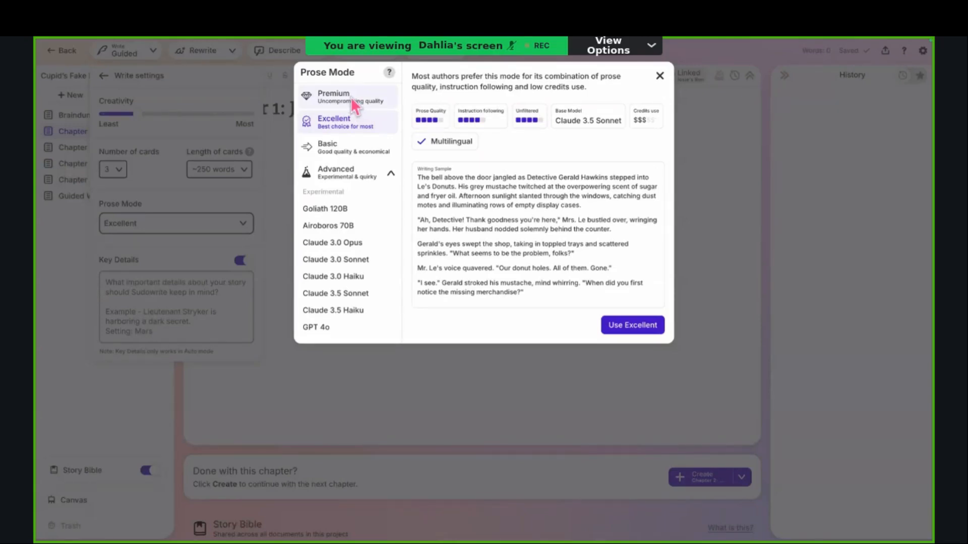
left_click(350, 97)
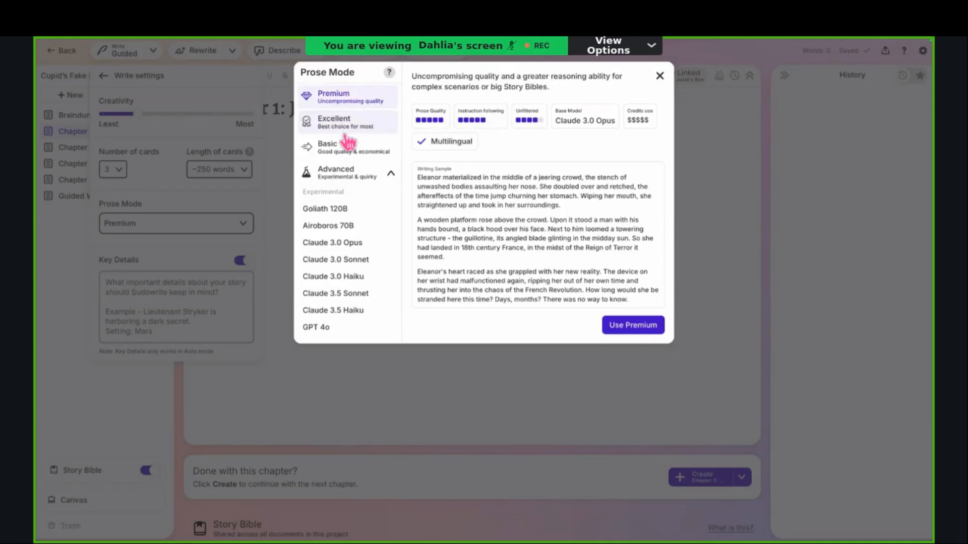
Step: Check the Goliath 120B model's ratings and compare the writing samples of the Premium, Excellent and Basic modes
left_click(332, 213)
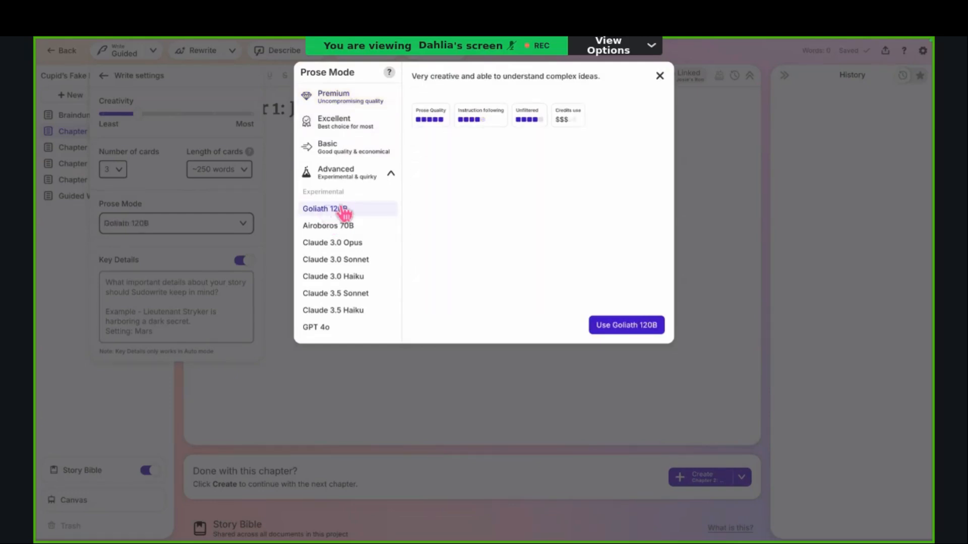
left_click(338, 173)
left_click(339, 149)
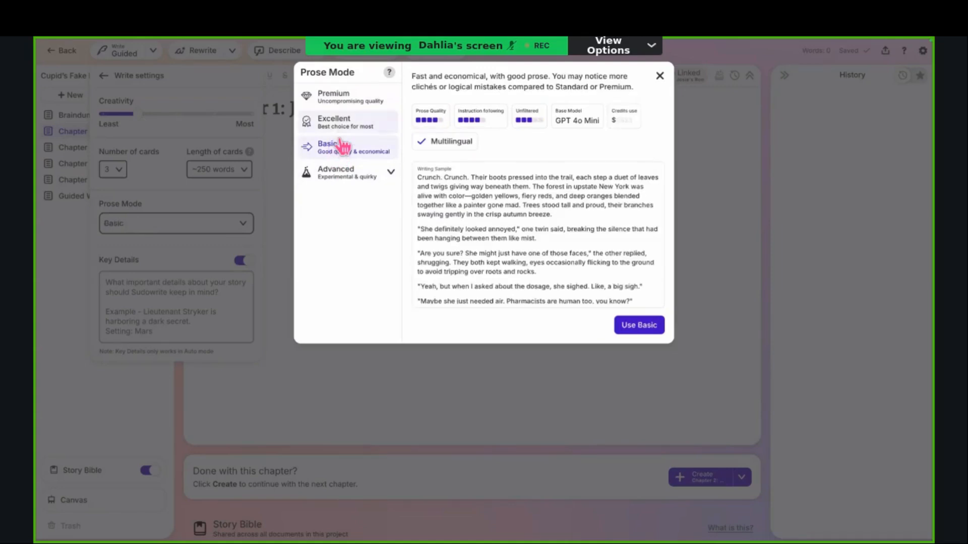
left_click(340, 122)
left_click(340, 101)
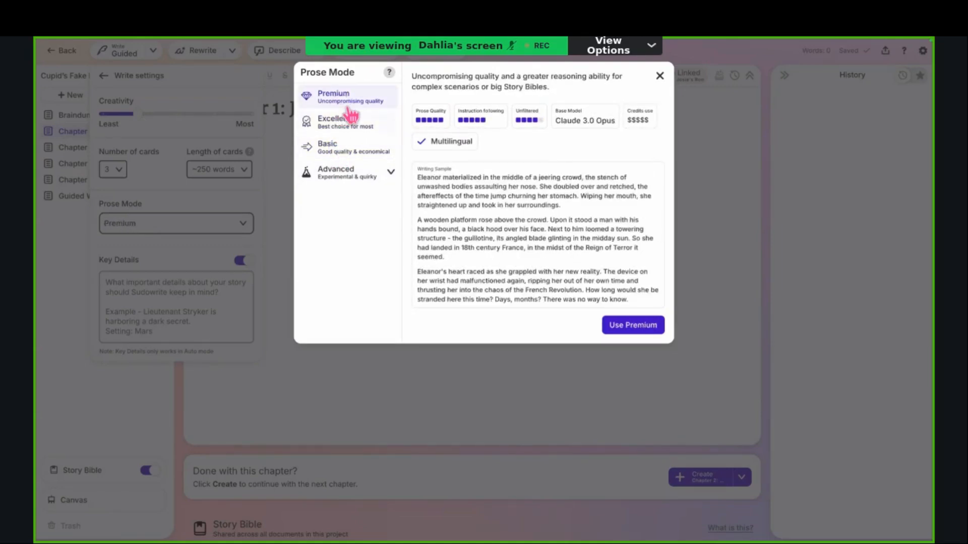
scroll(435, 178, "down", 2)
scroll(438, 176, "down", 3)
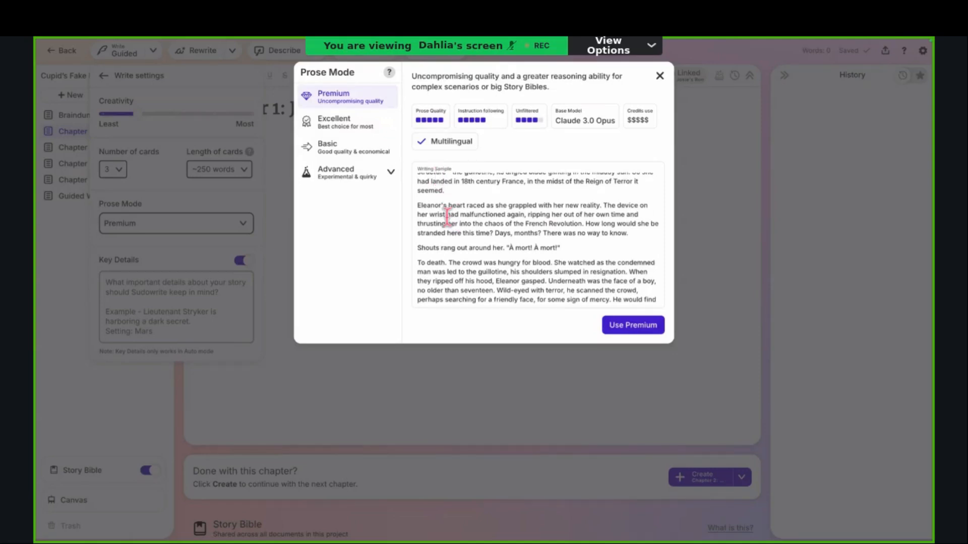
left_click(373, 121)
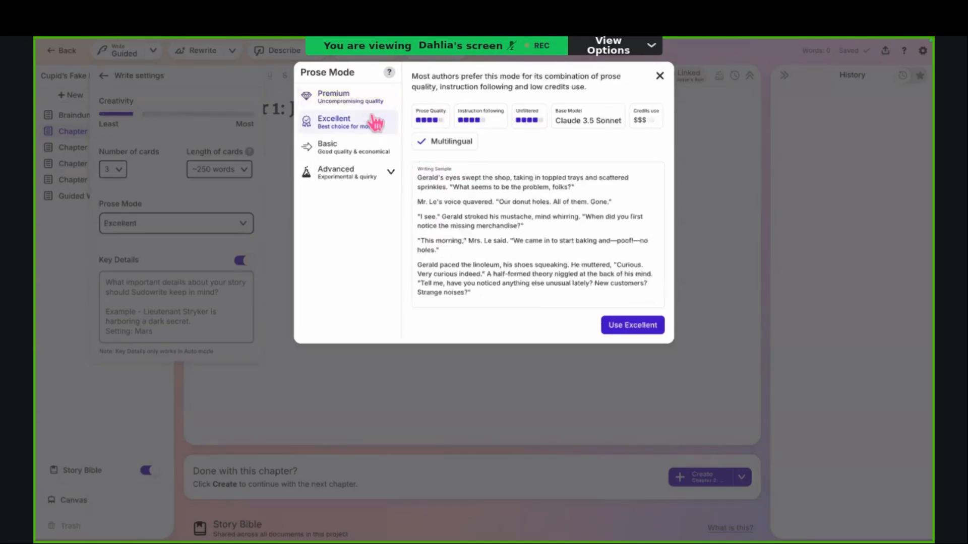
left_click(373, 148)
Step: View the Airoboros 70B model's ratings and look through the experimental and retired models of the Advanced prose modes
left_click(388, 173)
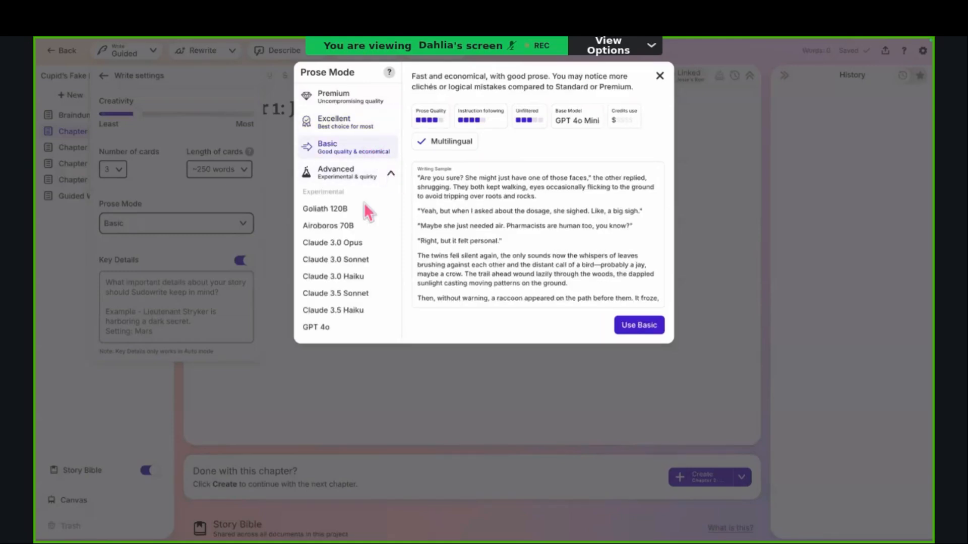
left_click(365, 225)
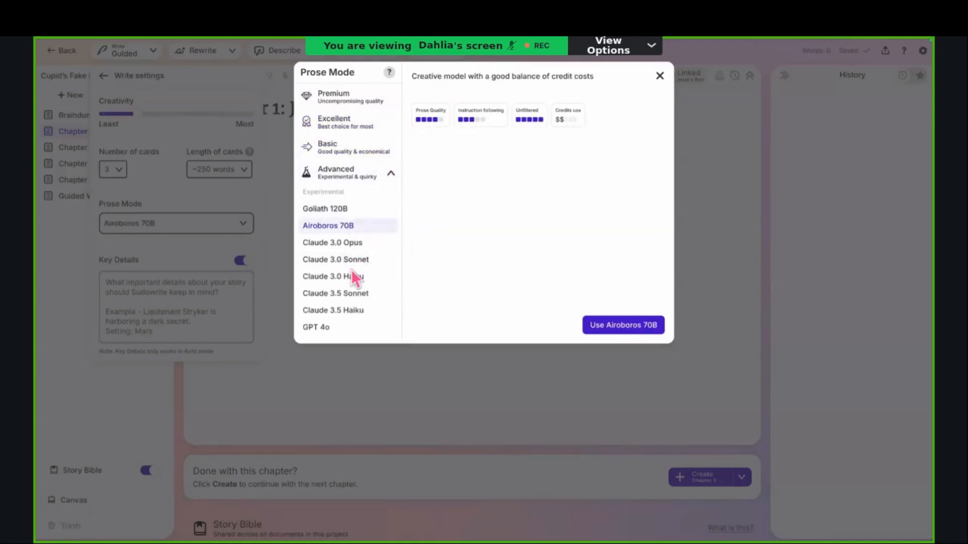
scroll(353, 277, "down", 1)
scroll(351, 269, "down", 5)
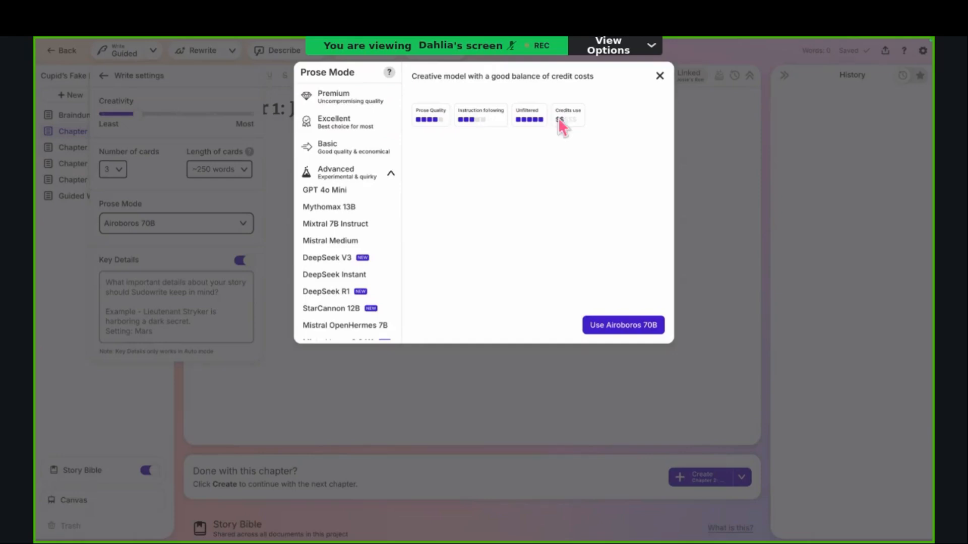
scroll(320, 332, "down", 3)
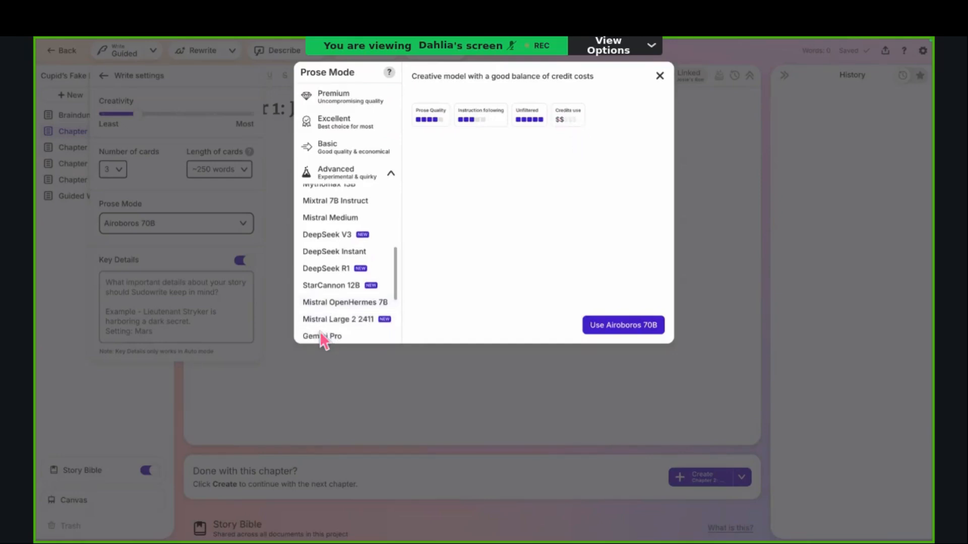
scroll(320, 331, "down", 3)
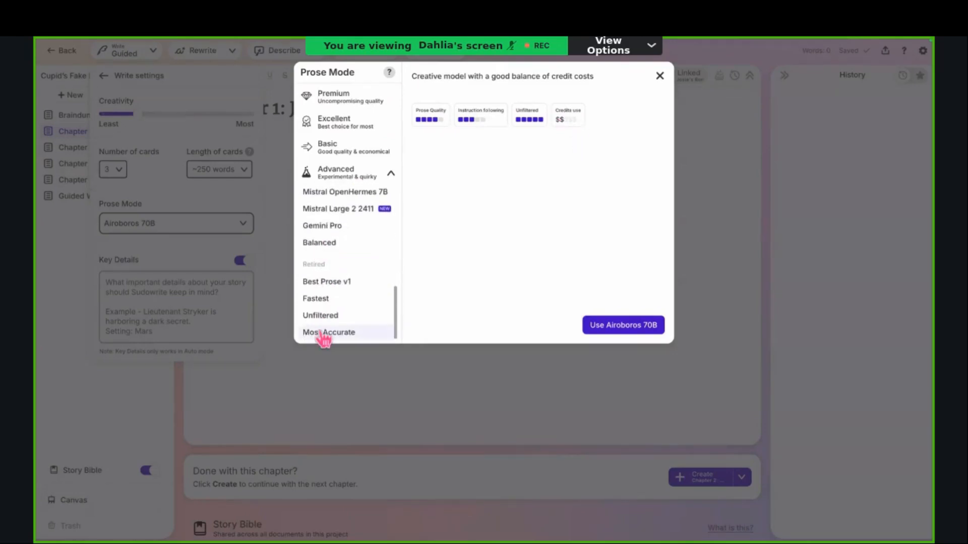
scroll(321, 331, "up", 1)
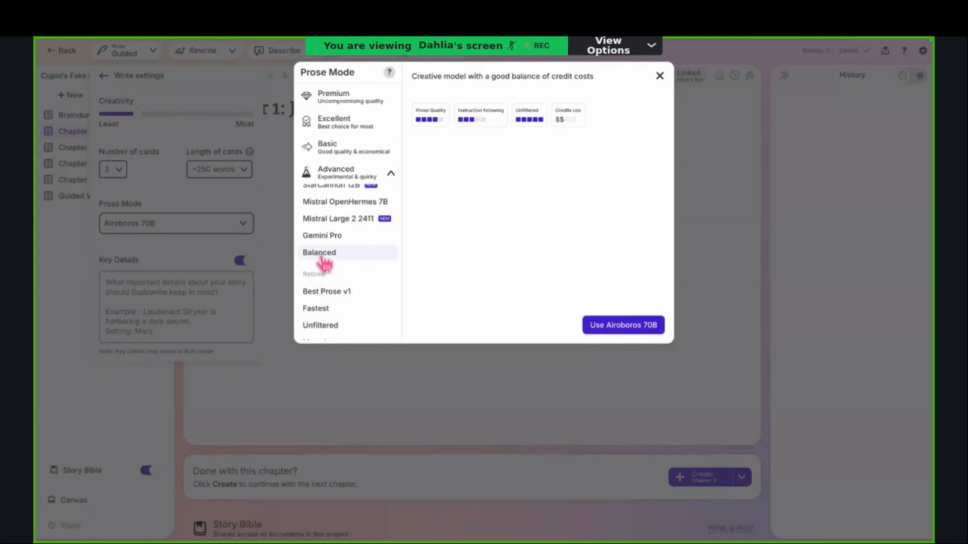
scroll(324, 262, "up", 10)
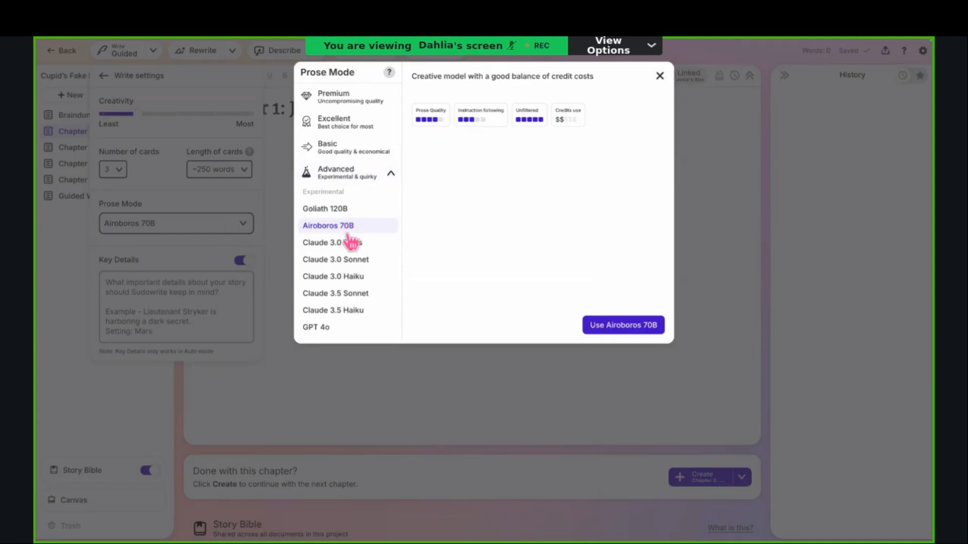
Step: Select the experimental DeepSeek V3 model and apply it as the prose mode
scroll(351, 243, "down", 5)
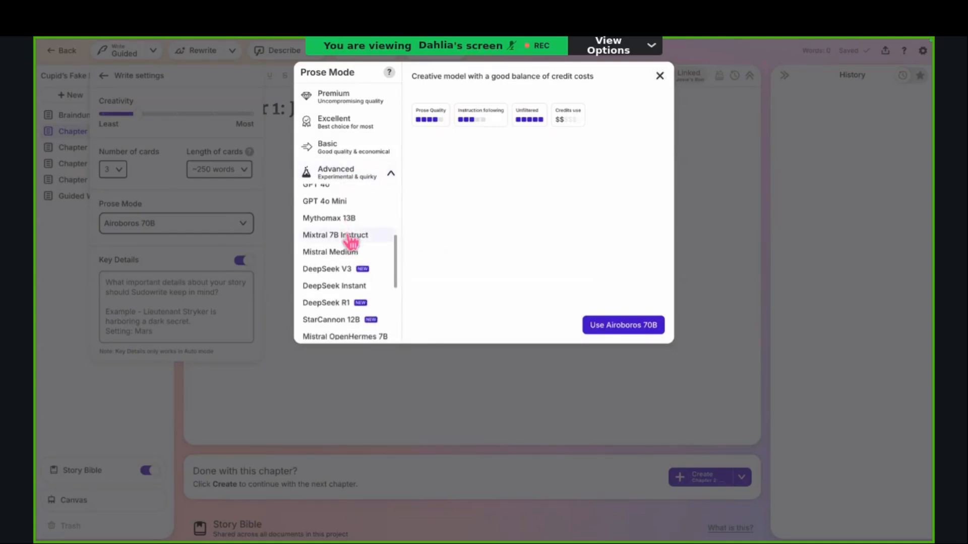
scroll(351, 243, "down", 2)
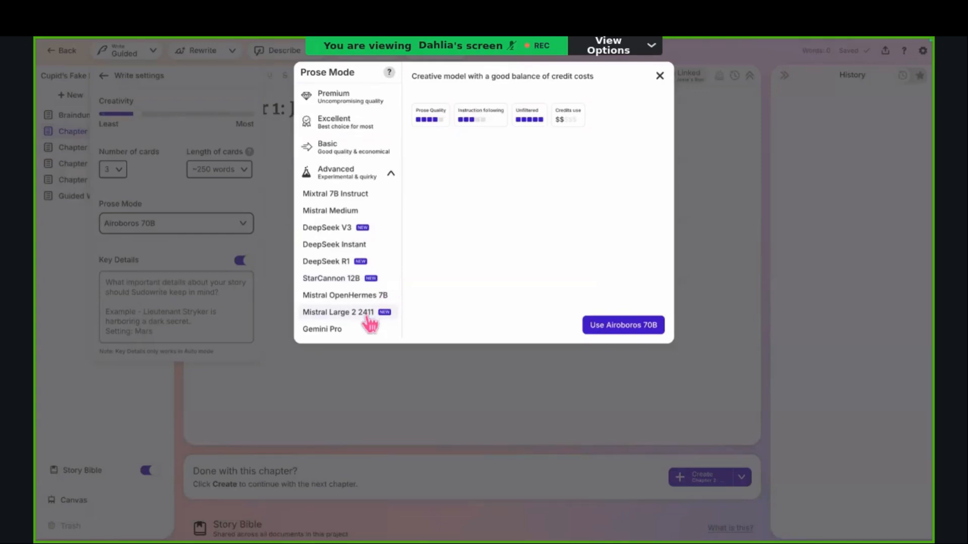
left_click(361, 227)
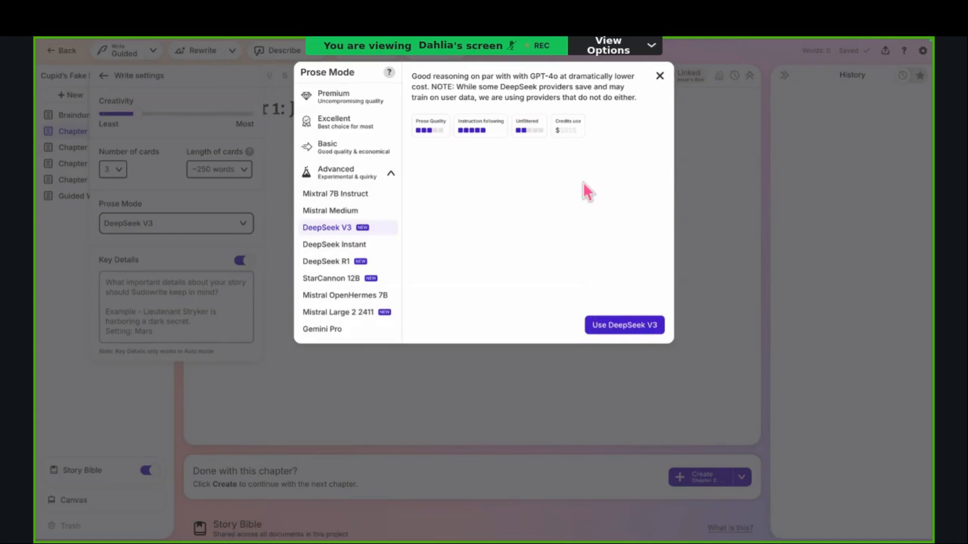
left_click(612, 333)
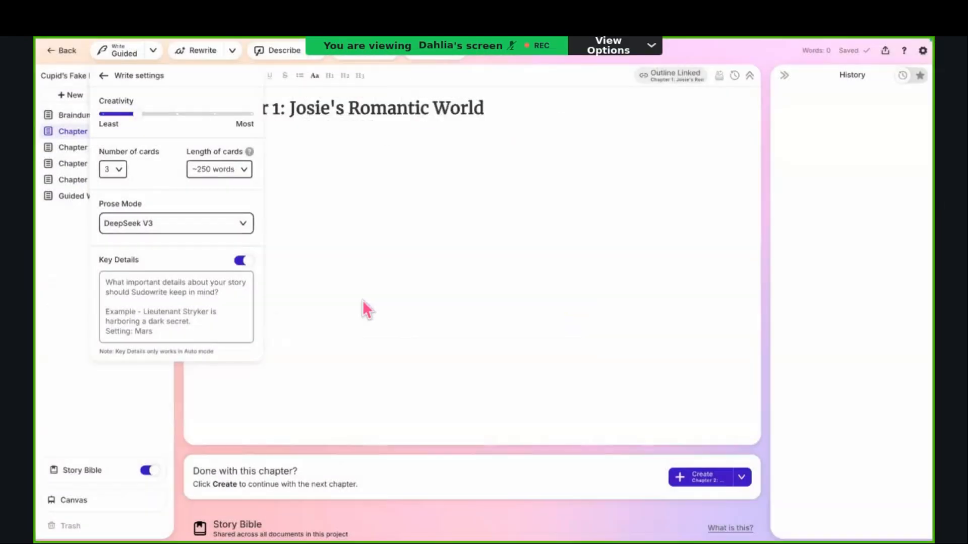
Step: Switch Key Details off and on again, leaving its text empty, and expand the Story Bible's list of sections
left_click(230, 296)
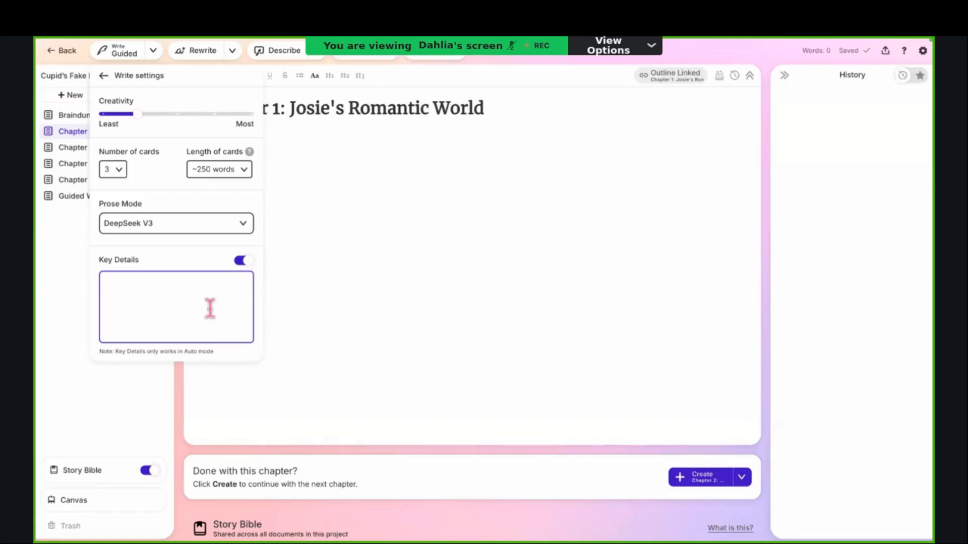
left_click(178, 299)
left_click(243, 266)
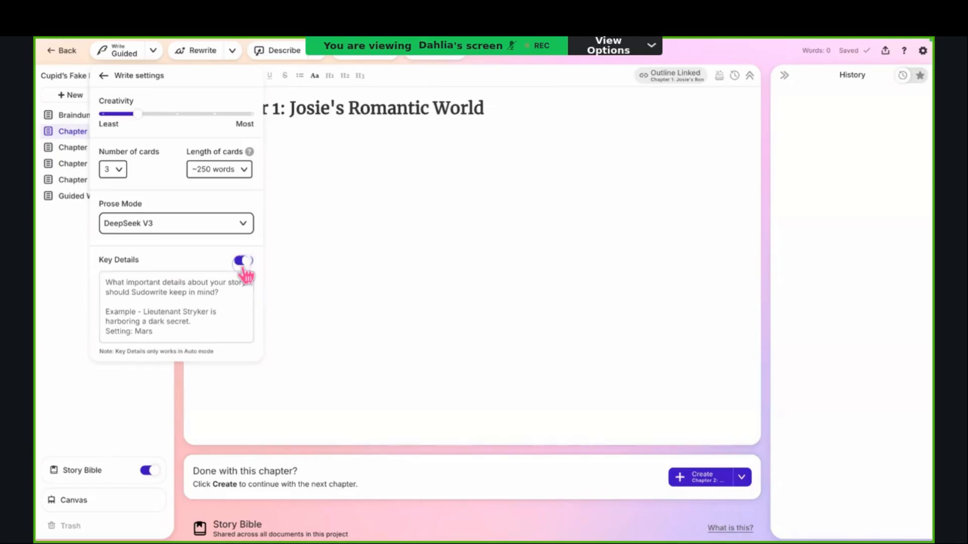
left_click(242, 264)
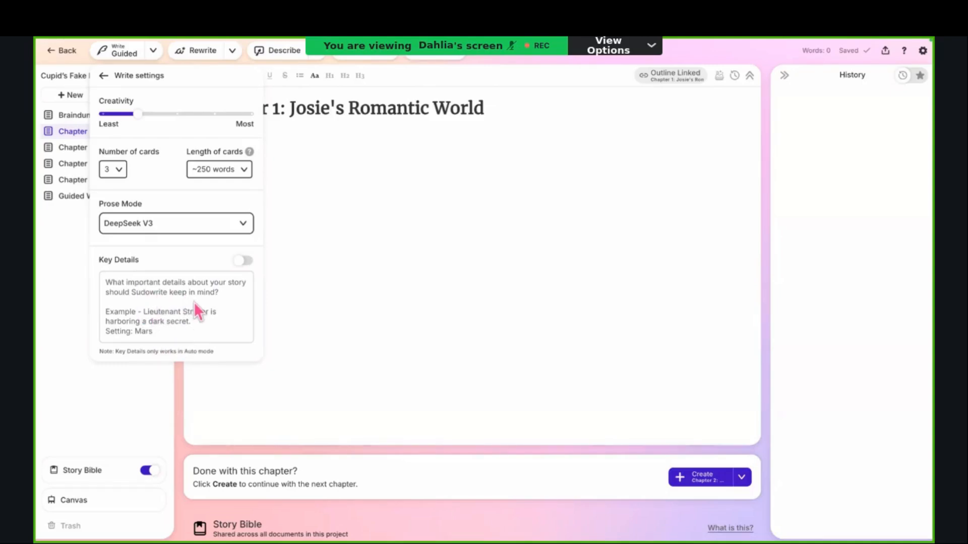
left_click(130, 473)
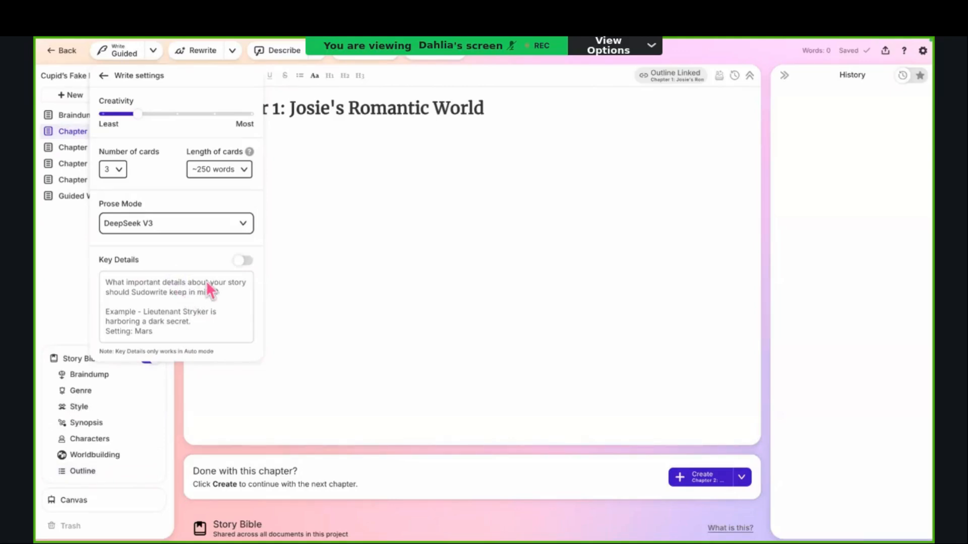
left_click(242, 261)
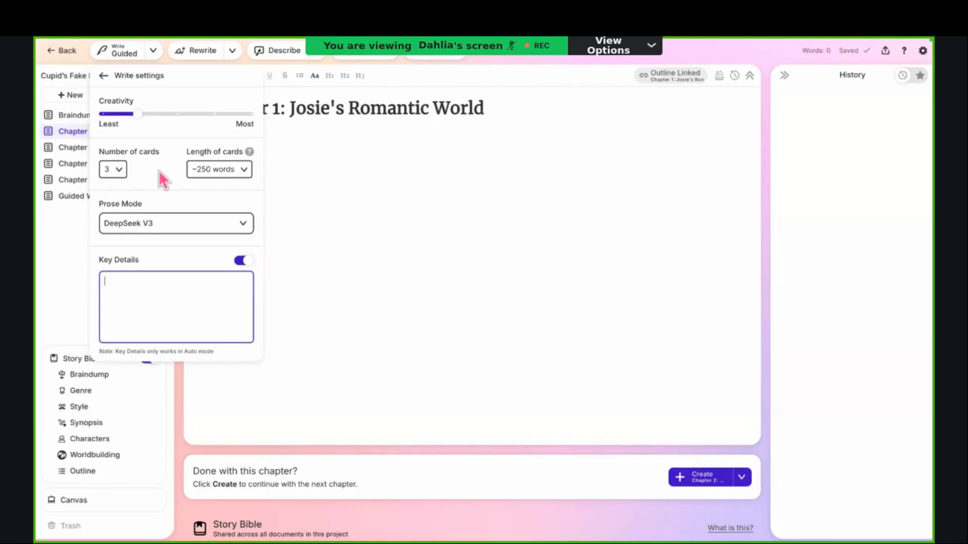
Step: Choose the Guided write mode, view its instruction field without entering text, and open the Story Bible's Outline
left_click(153, 51)
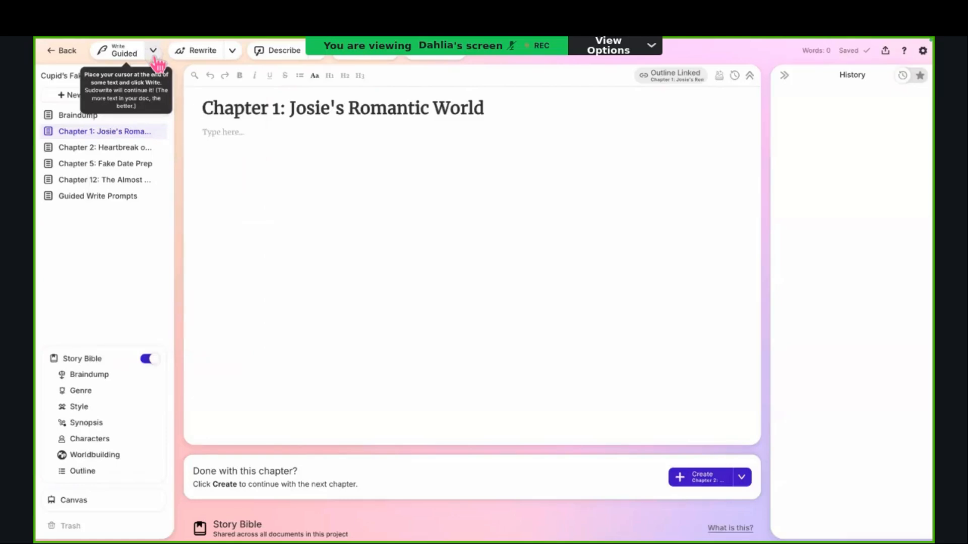
left_click(154, 51)
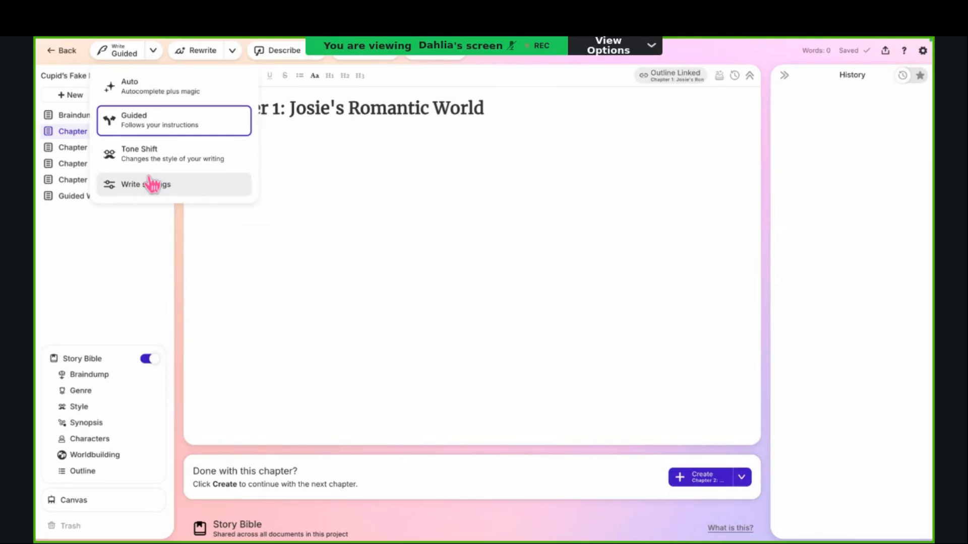
left_click(159, 126)
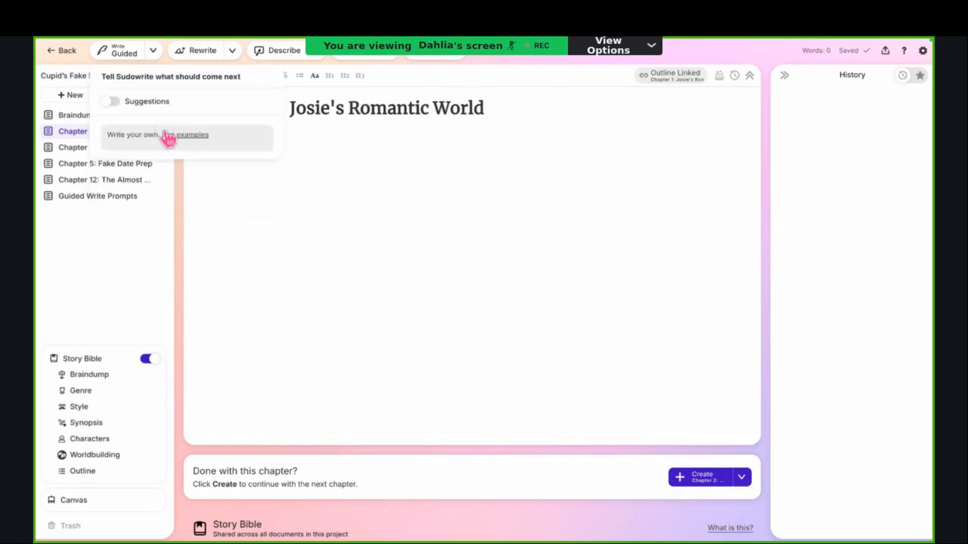
left_click(142, 137)
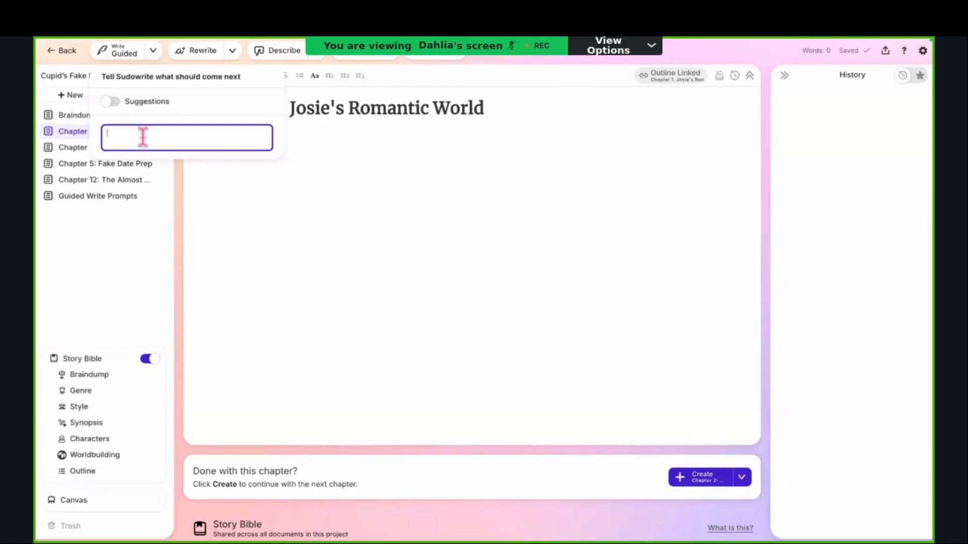
left_click(85, 472)
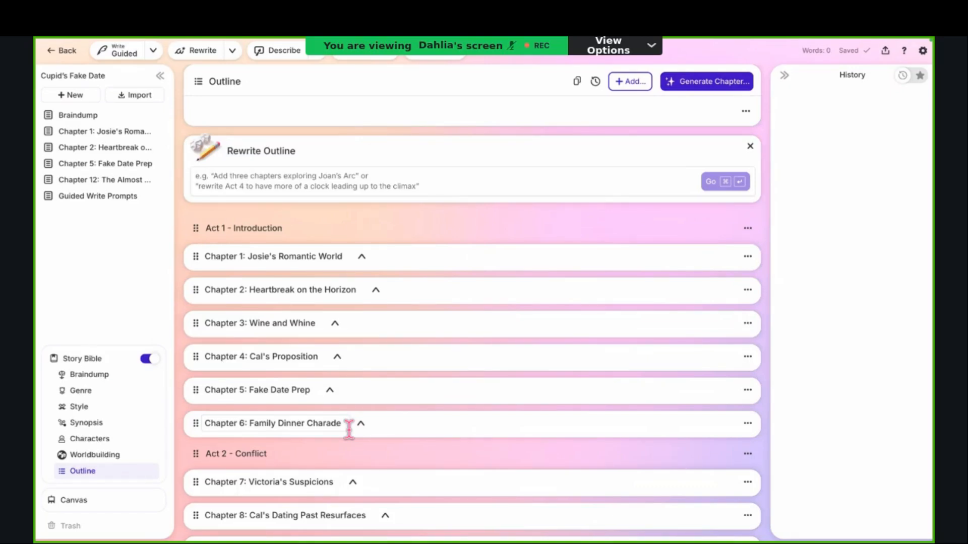
Step: Look through the chapter list in the Story Bible's Outline and return to the Chapter 1 document
scroll(371, 364, "down", 3)
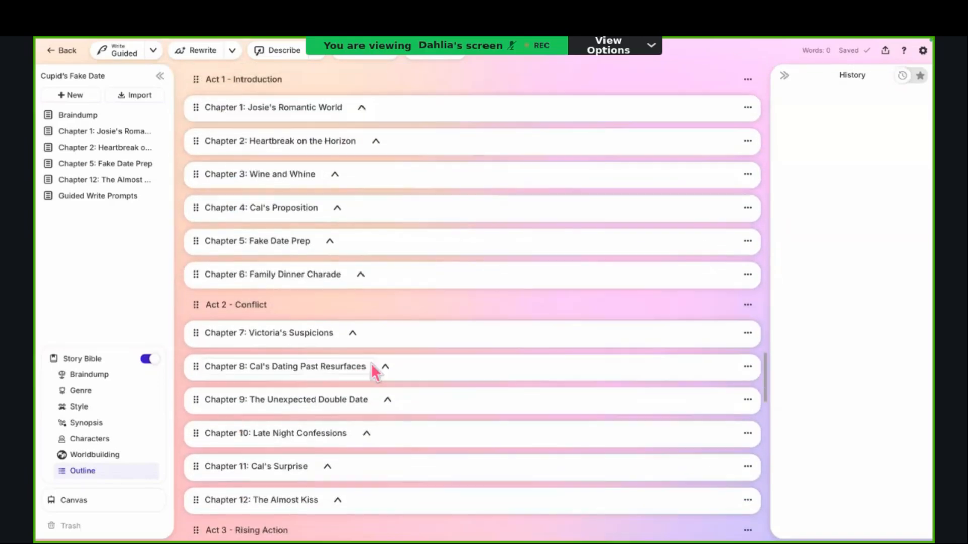
scroll(370, 363, "up", 6)
scroll(370, 362, "up", 10)
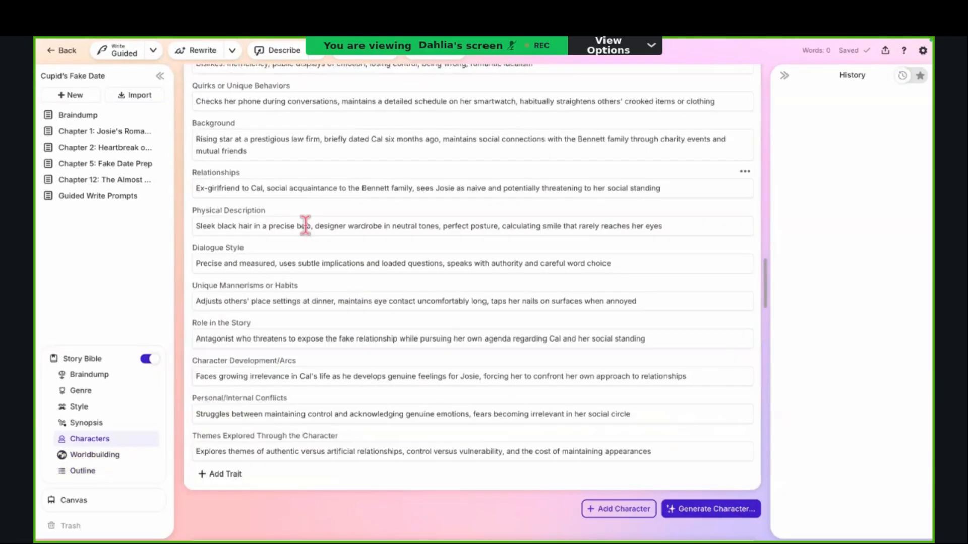
scroll(297, 168, "up", 10)
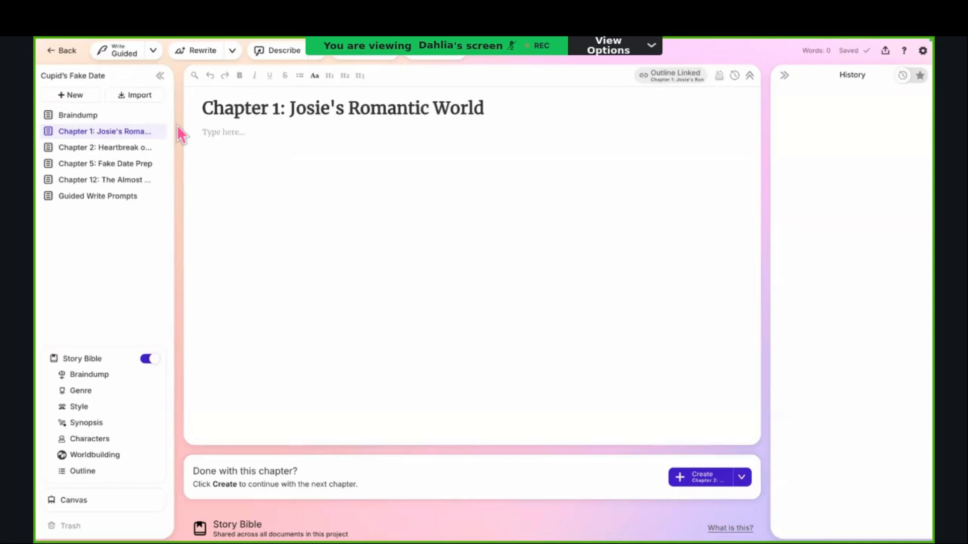
Step: Switch the Write mode to Tone Shift with the Ominous tone for the Chapter 1 document
mouse_move(157, 56)
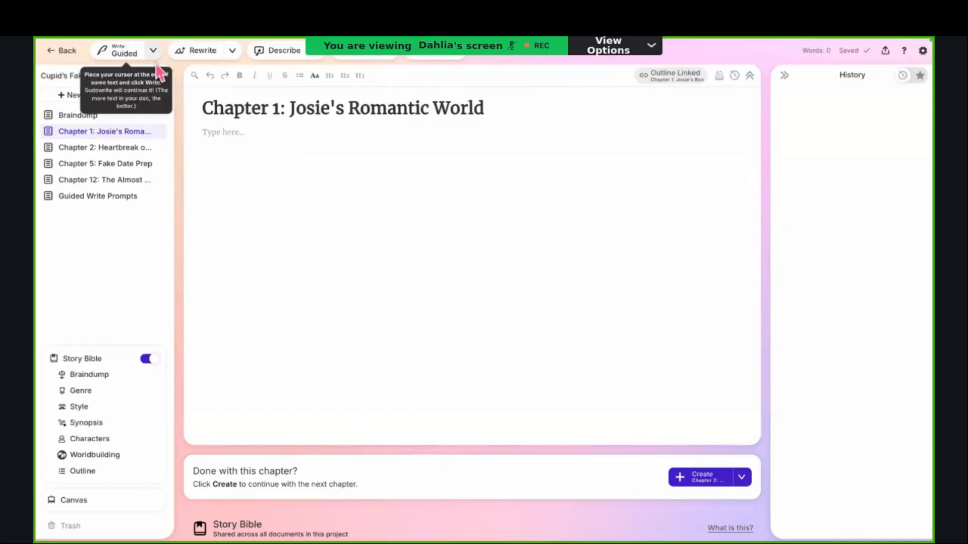
left_click(153, 51)
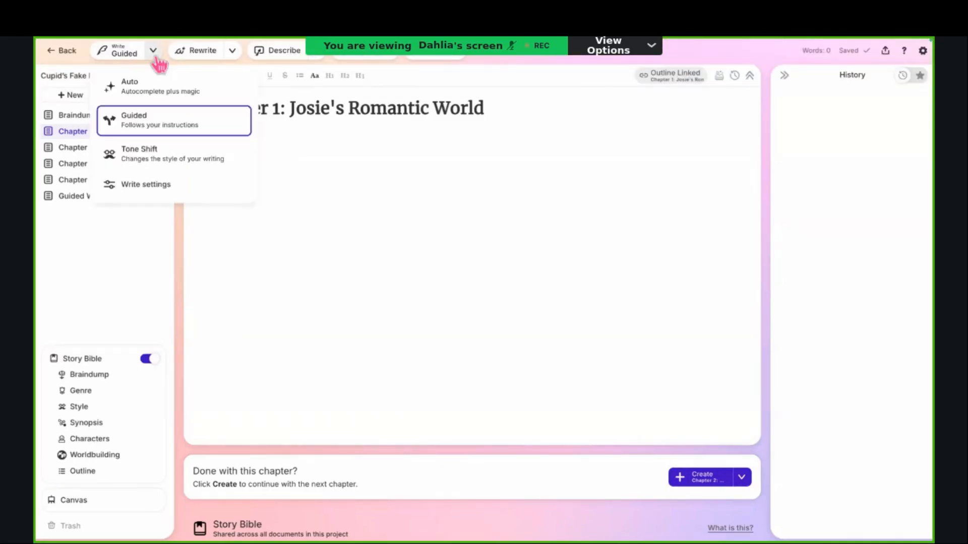
left_click(150, 153)
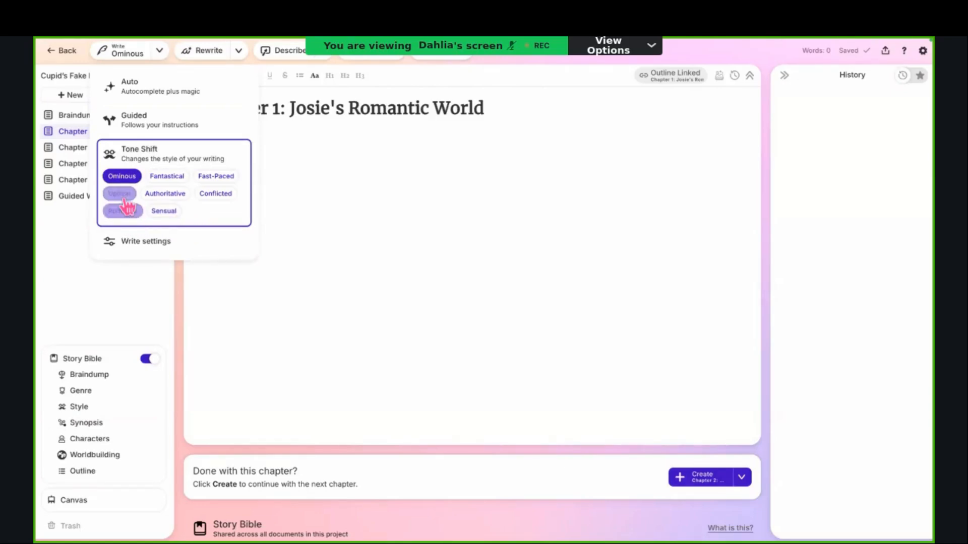
left_click(187, 177)
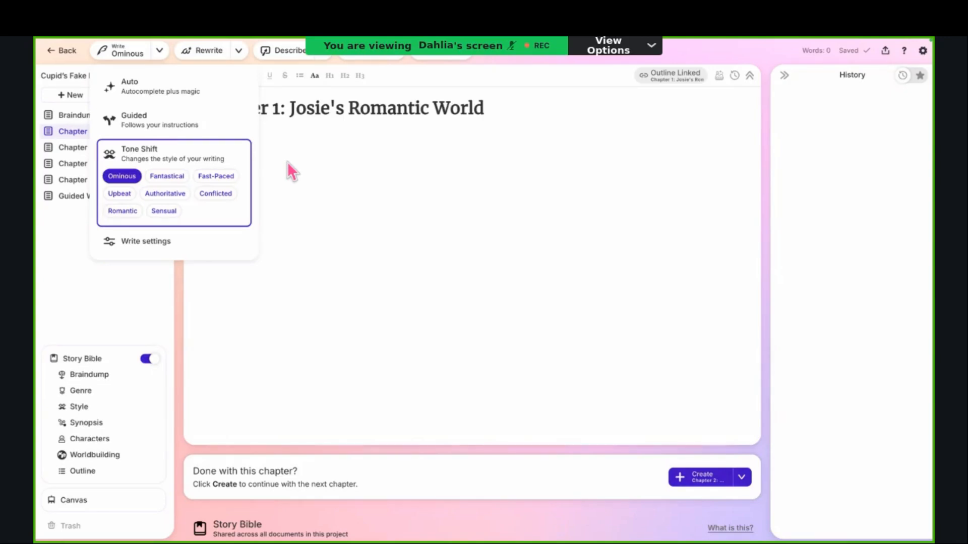
left_click(288, 160)
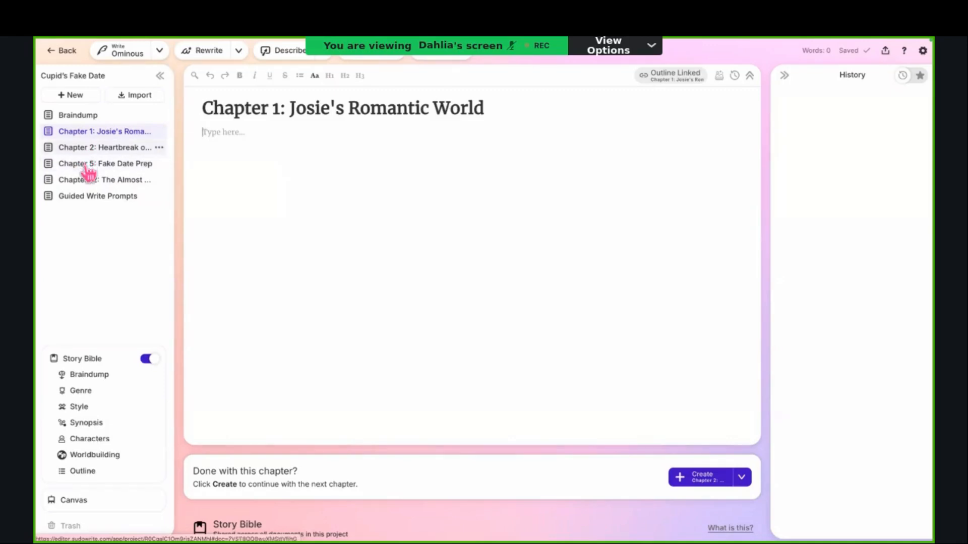
Step: View the Chapter 2 document, then go back to Chapter 1 and set the Write mode to Auto
left_click(109, 152)
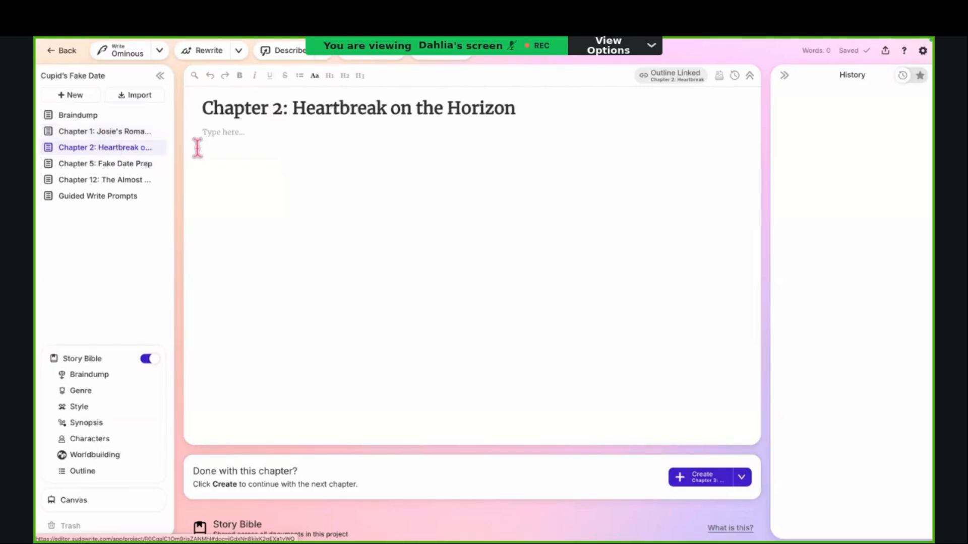
left_click(129, 132)
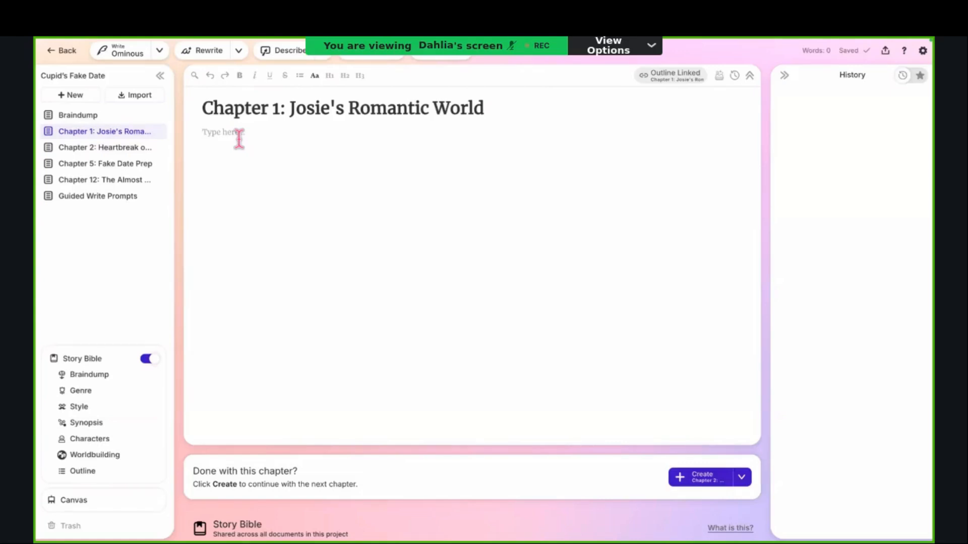
left_click(159, 50)
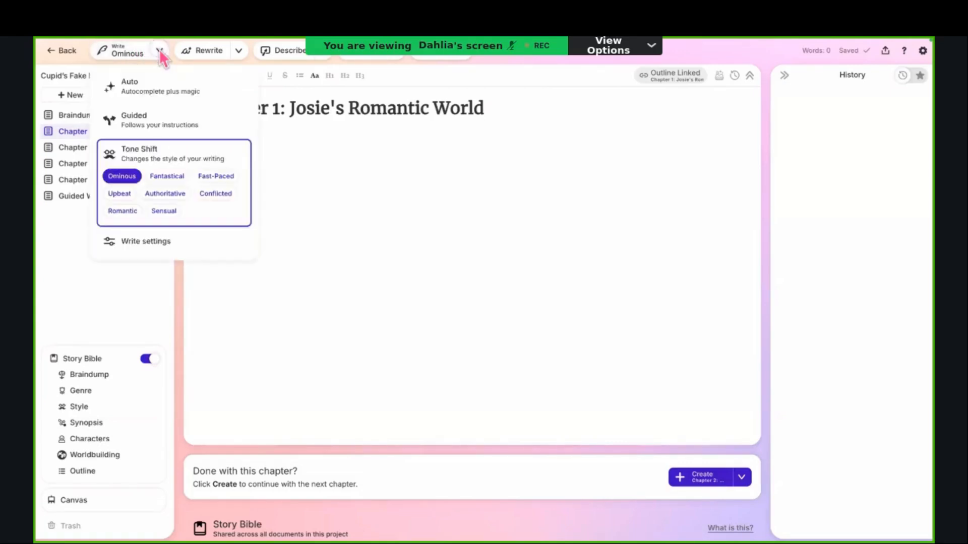
left_click(160, 93)
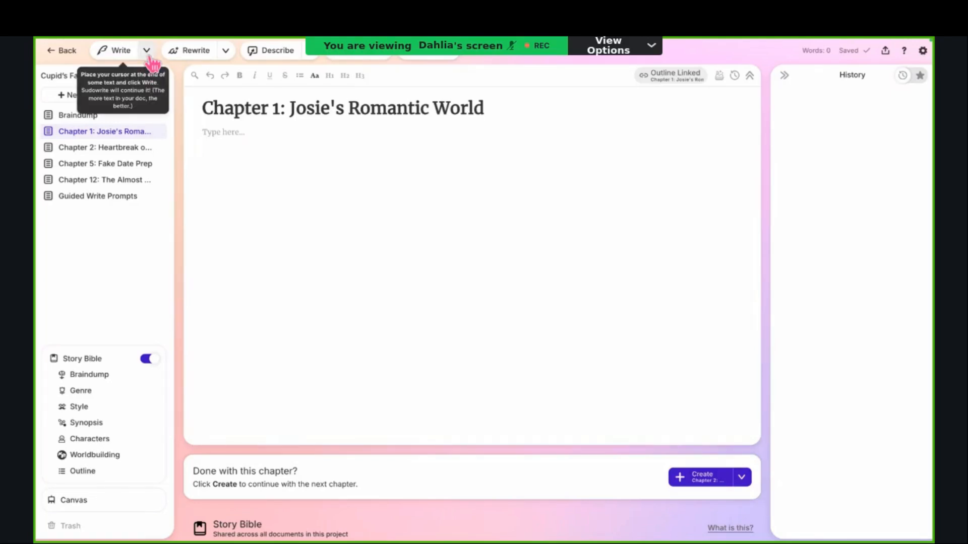
left_click(150, 59)
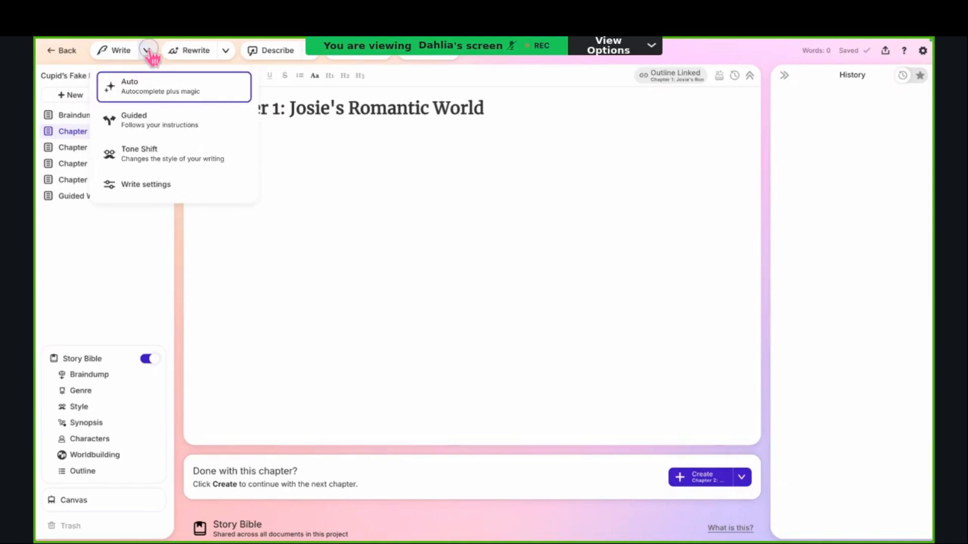
left_click(151, 58)
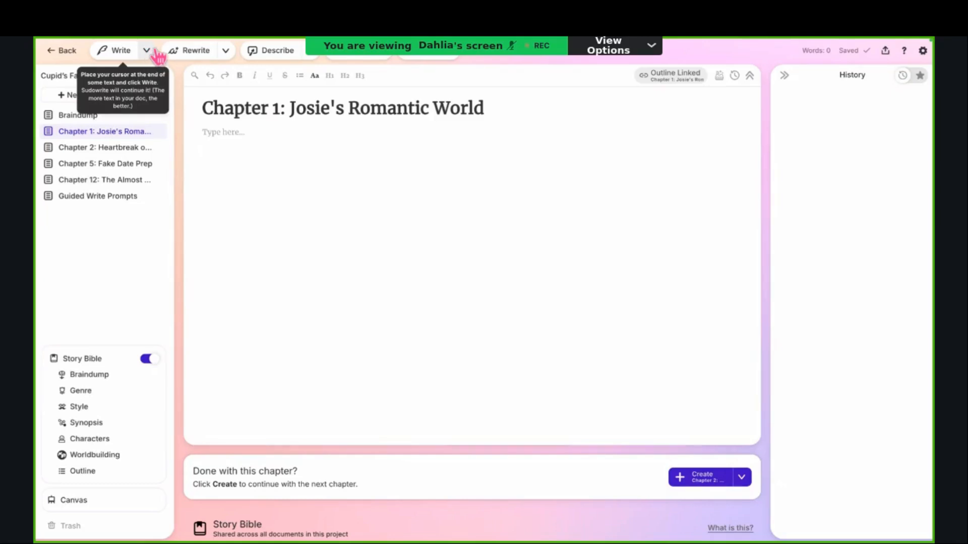
left_click(154, 59)
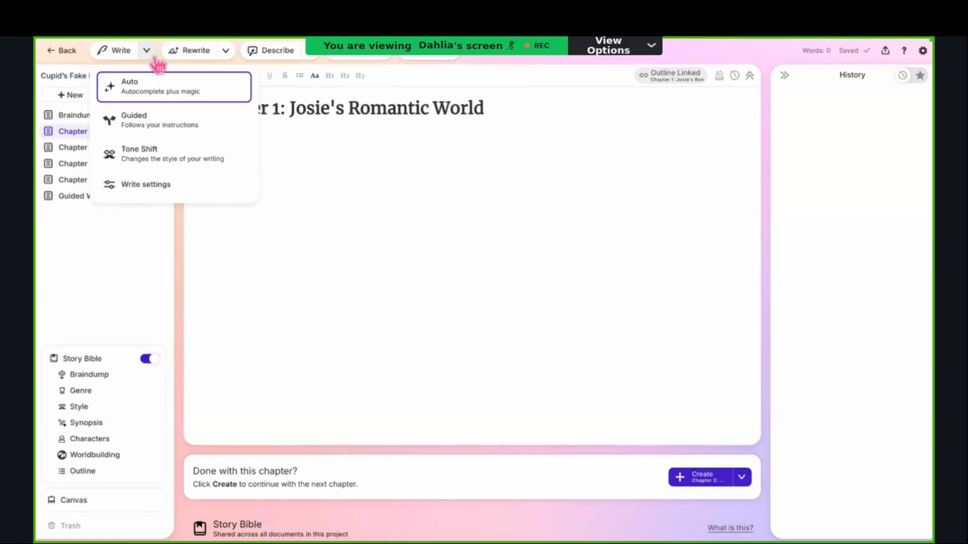
left_click(156, 89)
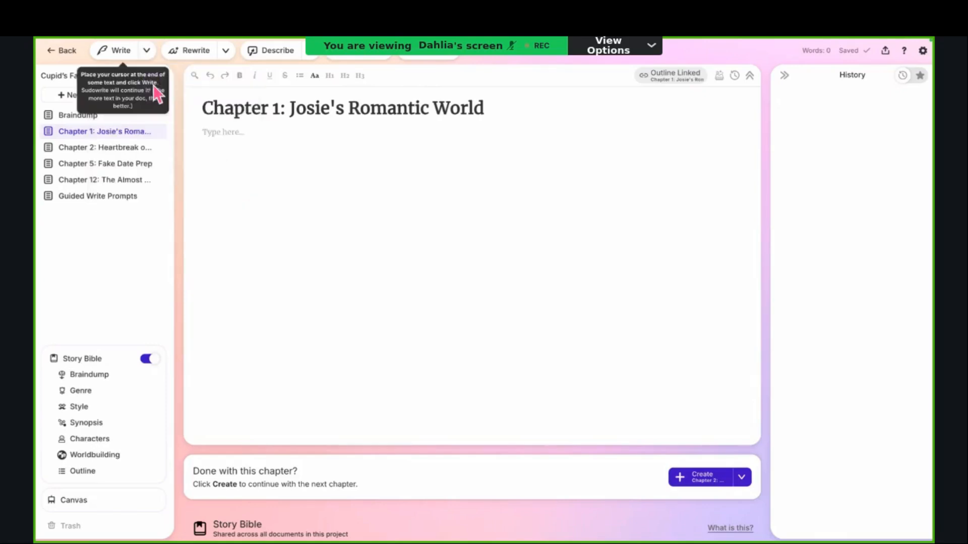
Step: Enter "[Josie's POV]" as the Key Details text in the Write settings
left_click(146, 50)
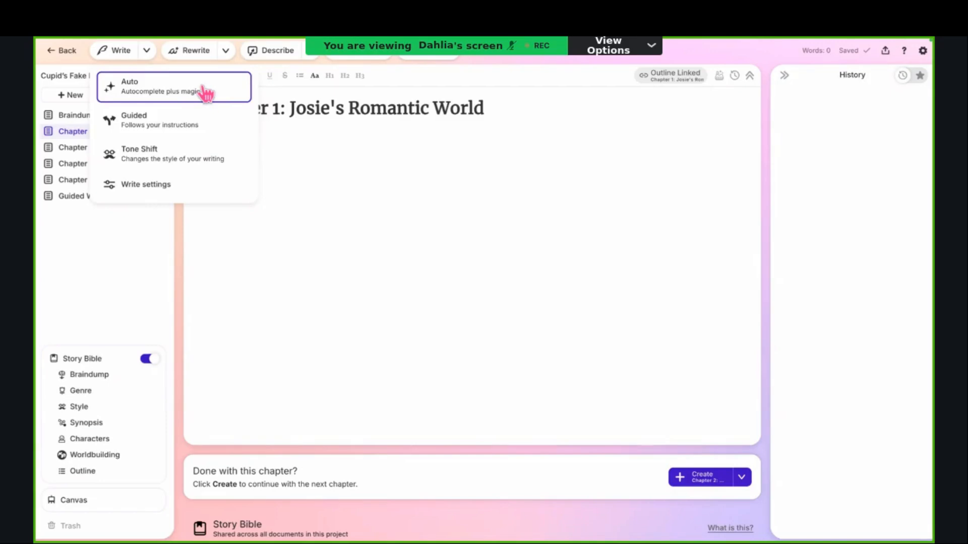
left_click(164, 183)
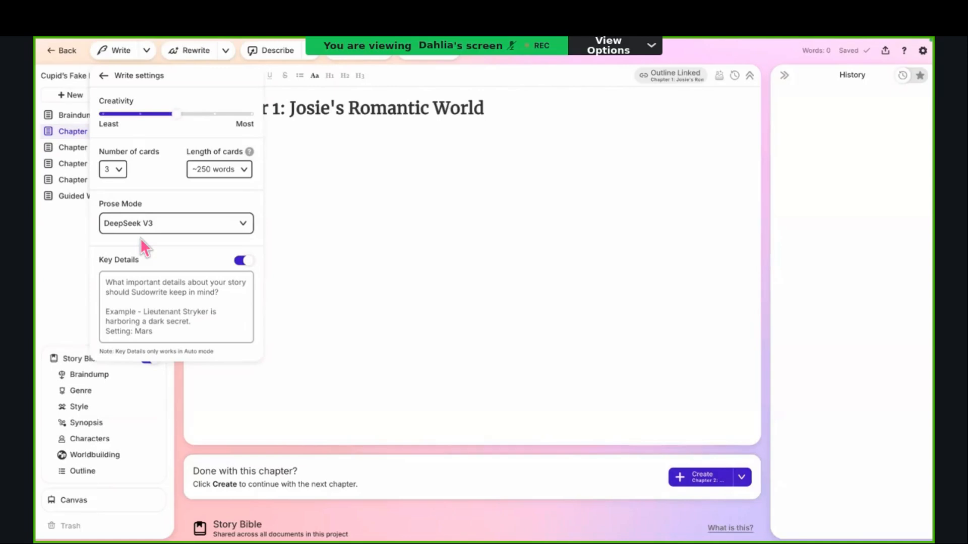
left_click(135, 299)
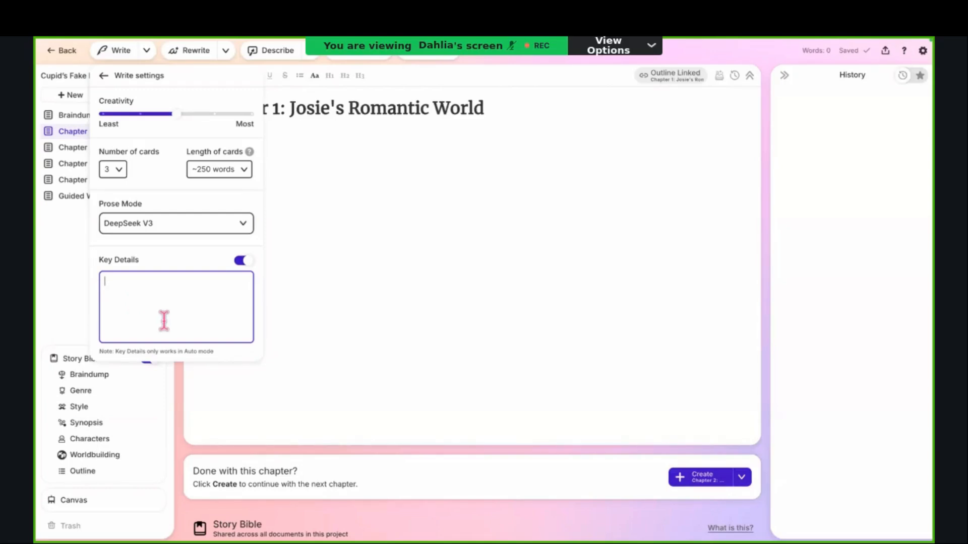
scroll(176, 449, "down", 5)
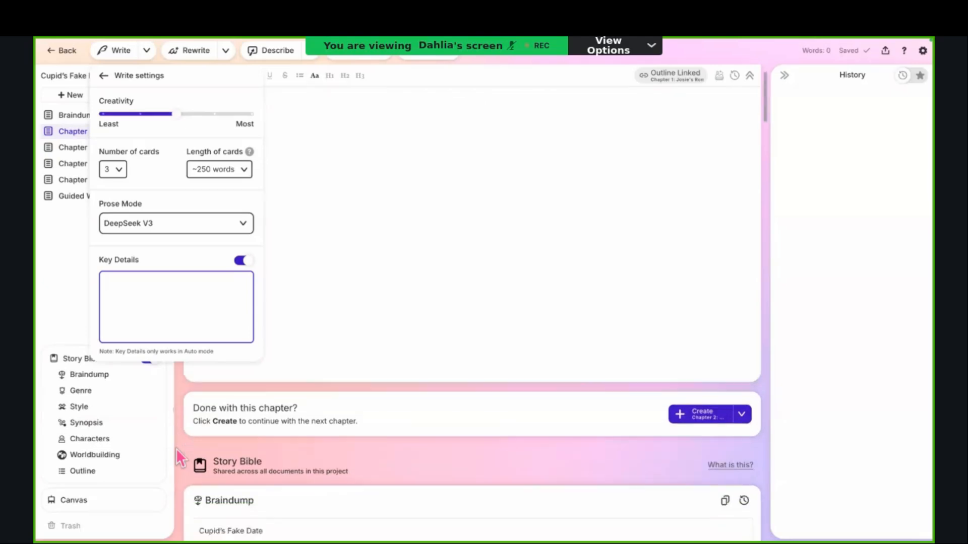
scroll(176, 449, "down", 2)
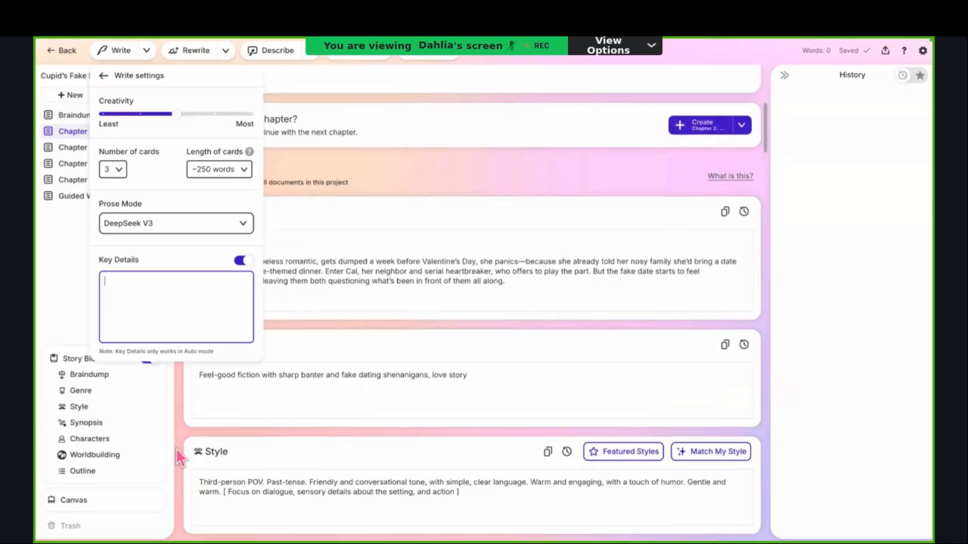
scroll(177, 448, "down", 1)
scroll(176, 449, "down", 1)
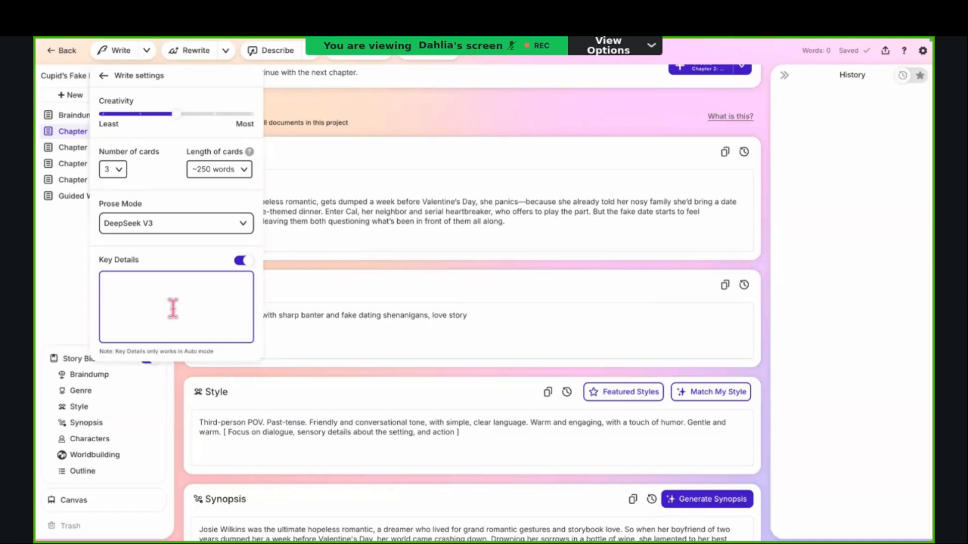
type("[]")
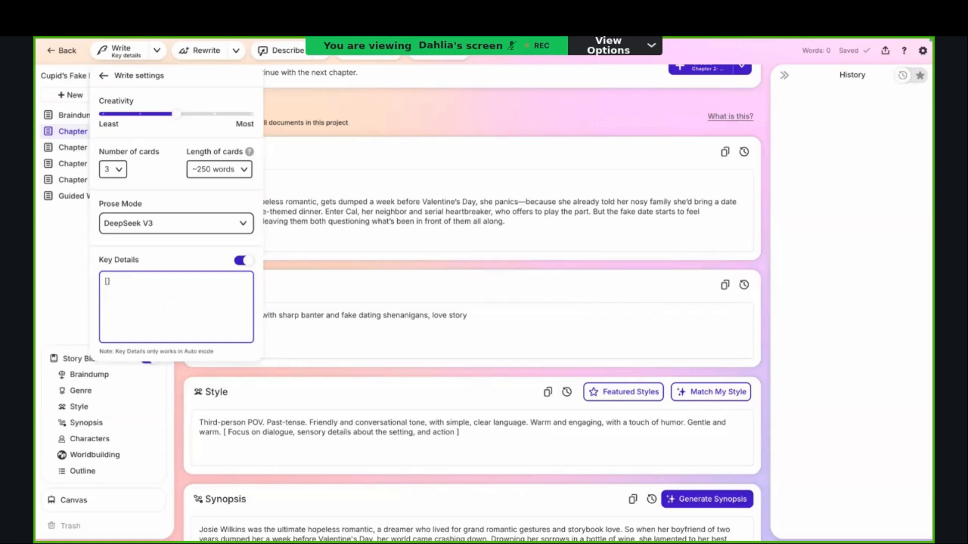
type("Josie's POV")
key("Right")
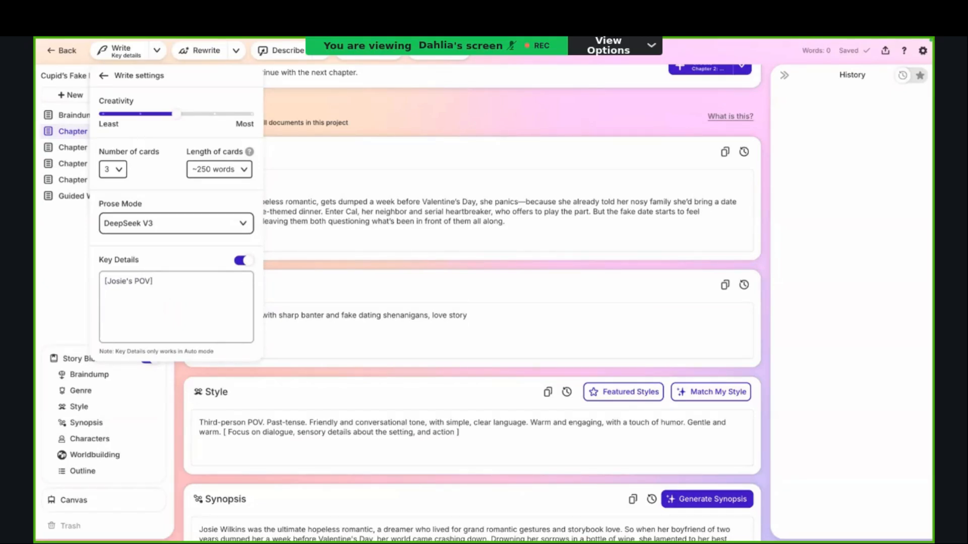
key("super+c")
key("super+v")
left_click(225, 309)
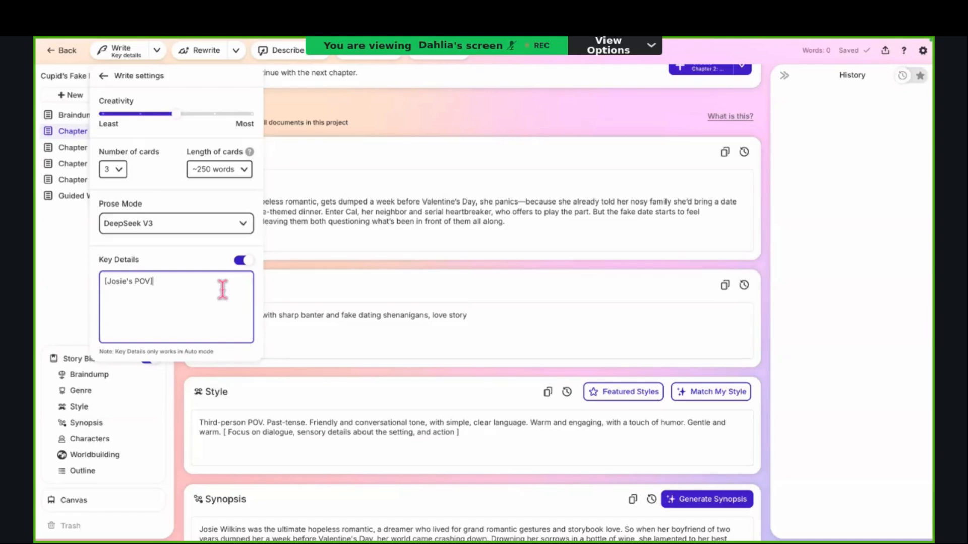
Step: Add "[Give me a killer opening that instantly hooks the reader]" to the Key Details and return to the empty Chapter 1 document
type("]")
key("BackSpace")
type("[Give me a killer opening tht in")
key("BackSpace")
type("at instant")
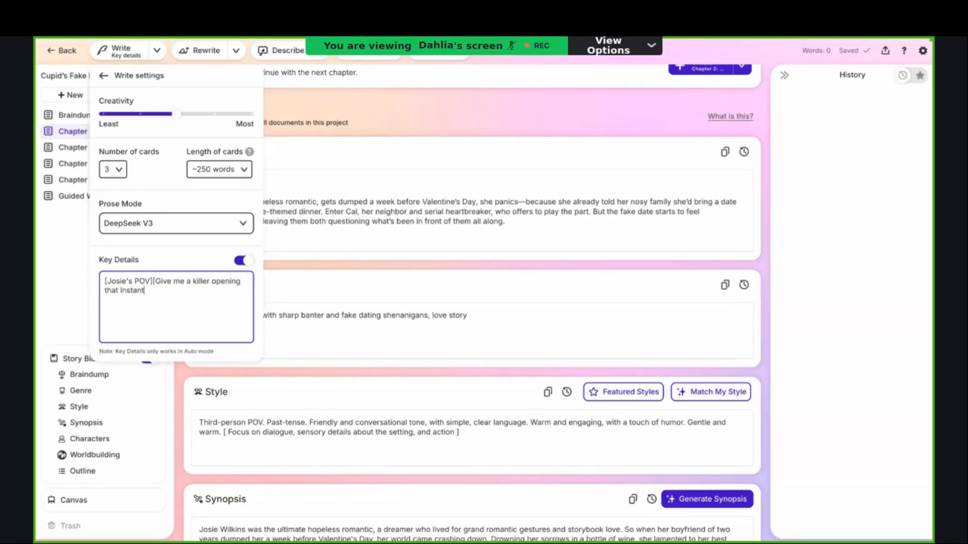
type("ly hooks h")
key("BackSpace")
key("BackSpace")
type("the rader")
left_click(194, 291)
type("er]")
left_click_drag(238, 289, 120, 277)
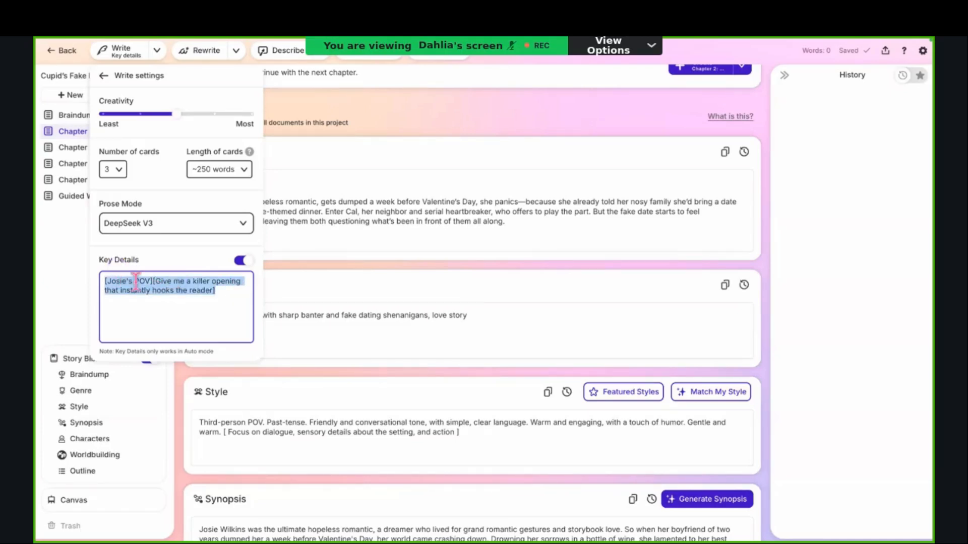
left_click(237, 290)
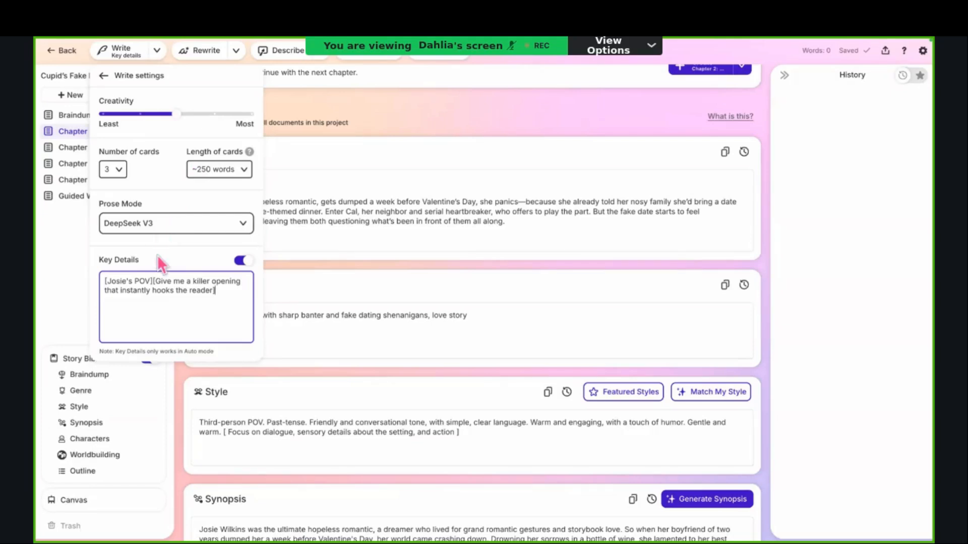
left_click(215, 288)
scroll(311, 201, "up", 10)
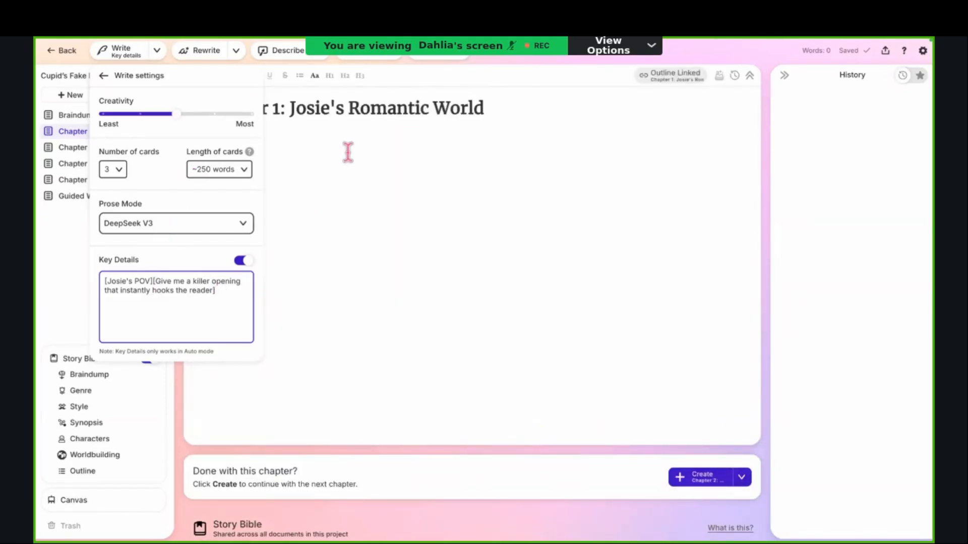
left_click(348, 152)
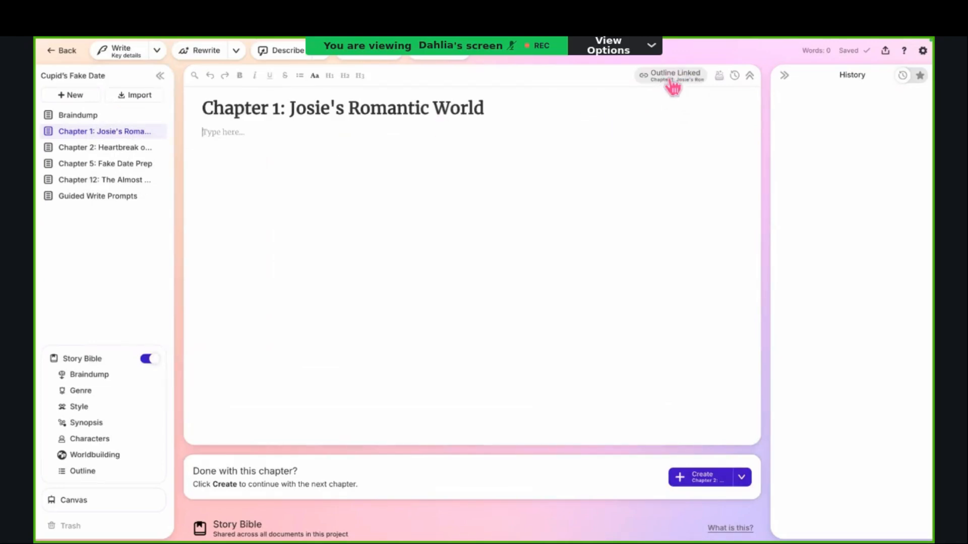
Step: Expand Chapter 1 in the Story Bible's Outline and read through its chapter details and detailed summary
left_click(128, 471)
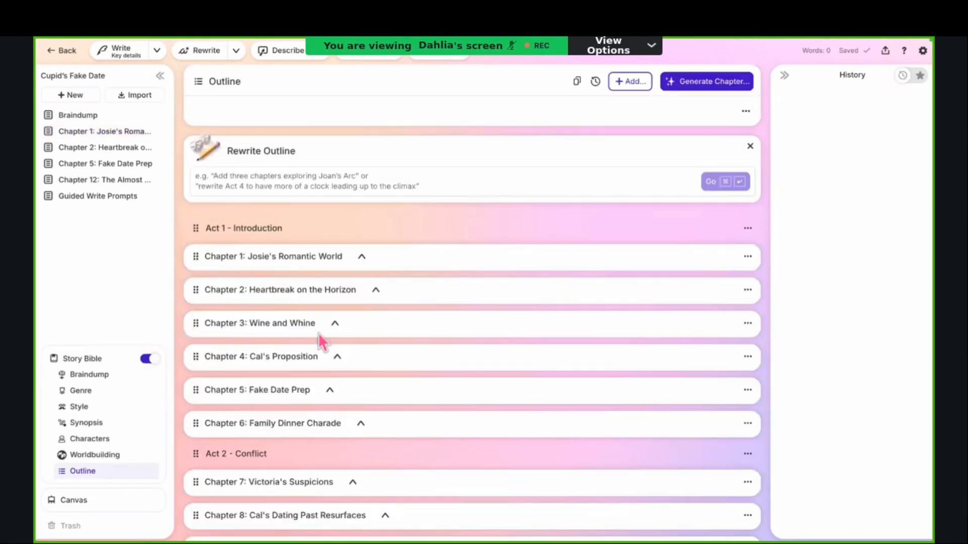
left_click(363, 258)
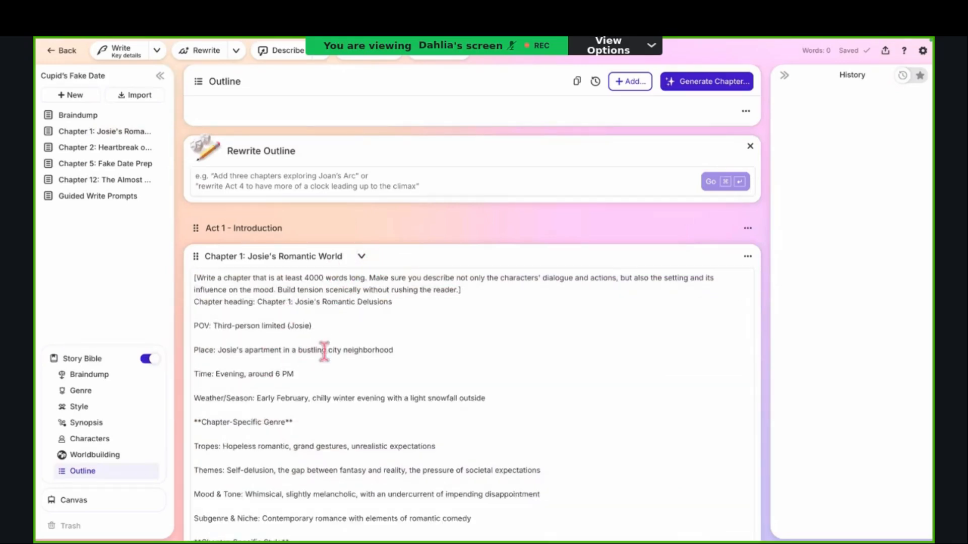
scroll(257, 307, "down", 8)
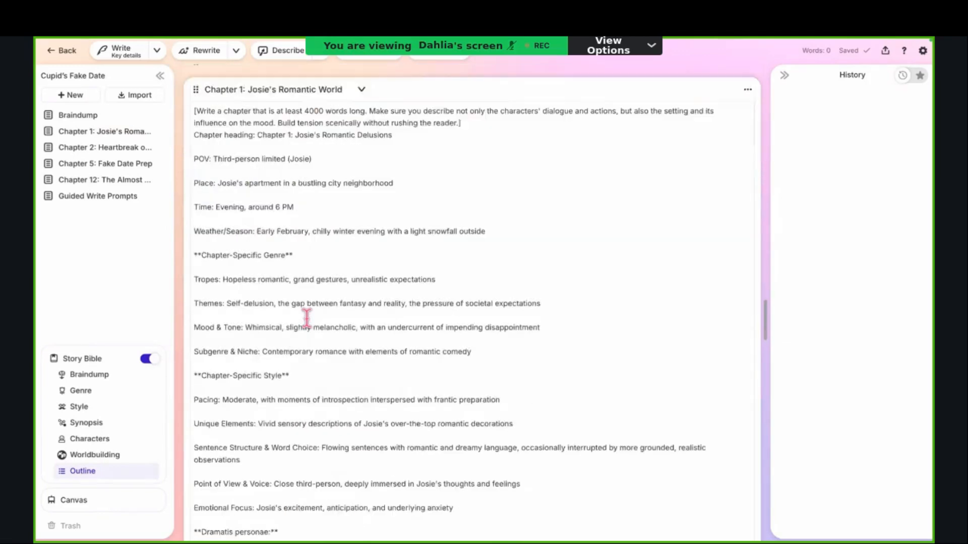
scroll(306, 317, "down", 6)
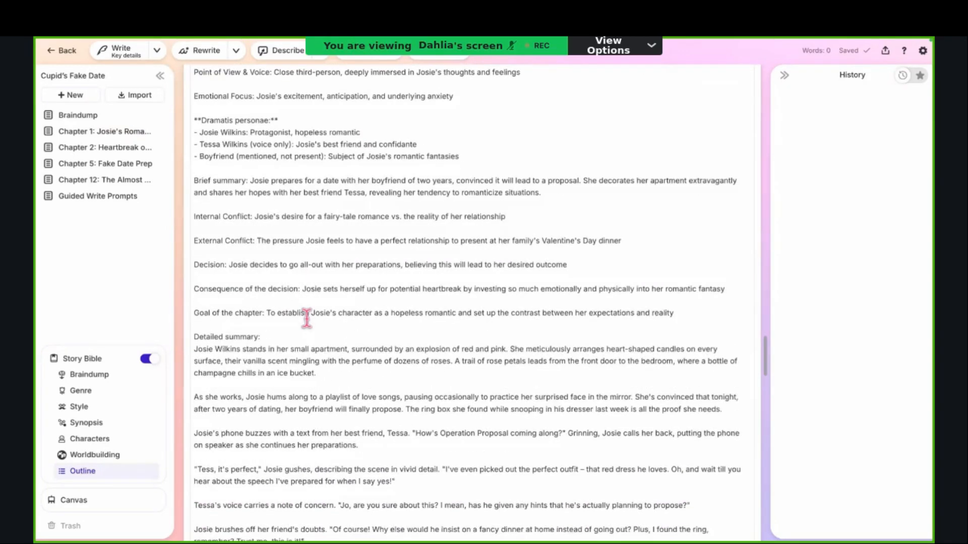
scroll(306, 318, "down", 4)
scroll(307, 318, "up", 3)
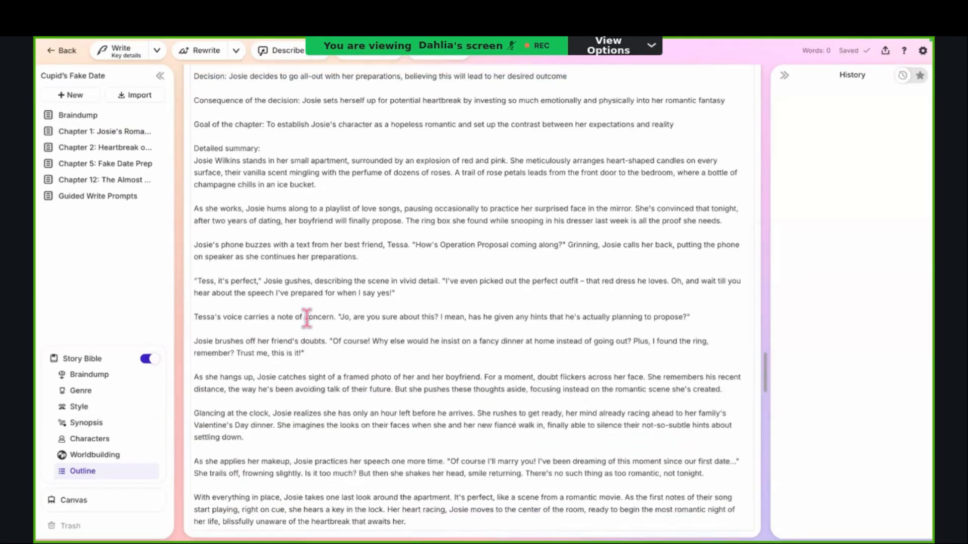
Step: Review the Chapter 1 outline details again, collapse the entry and return to the empty Chapter 1 document
scroll(307, 318, "up", 6)
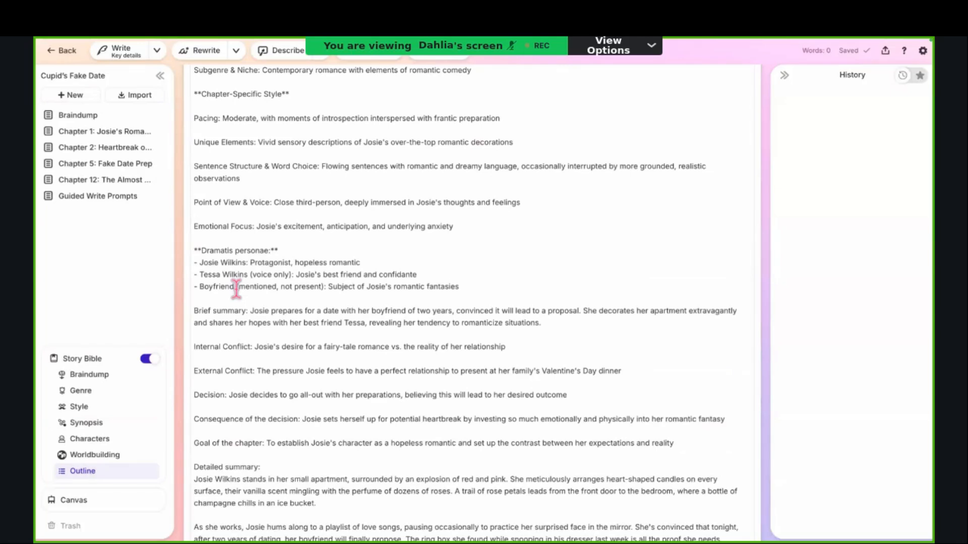
scroll(396, 277, "up", 2)
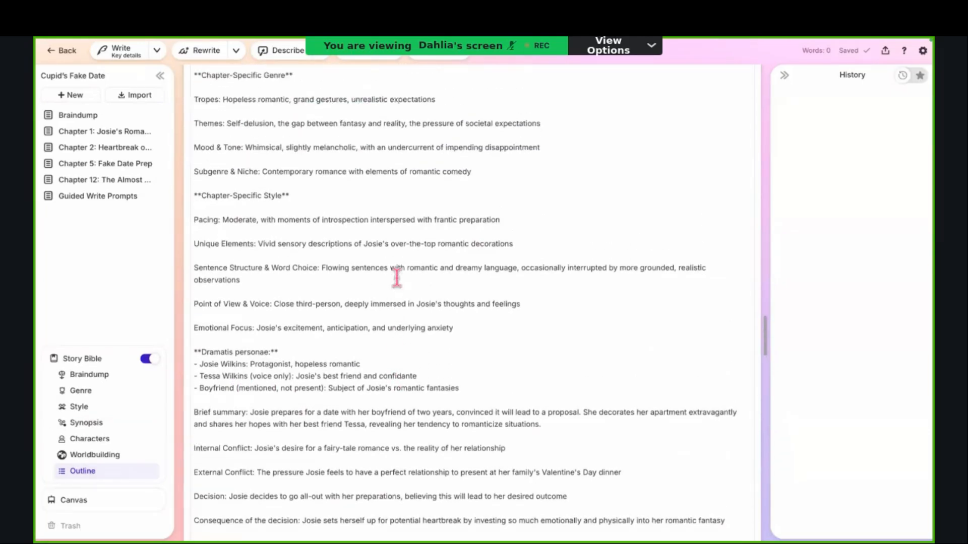
scroll(397, 277, "up", 4)
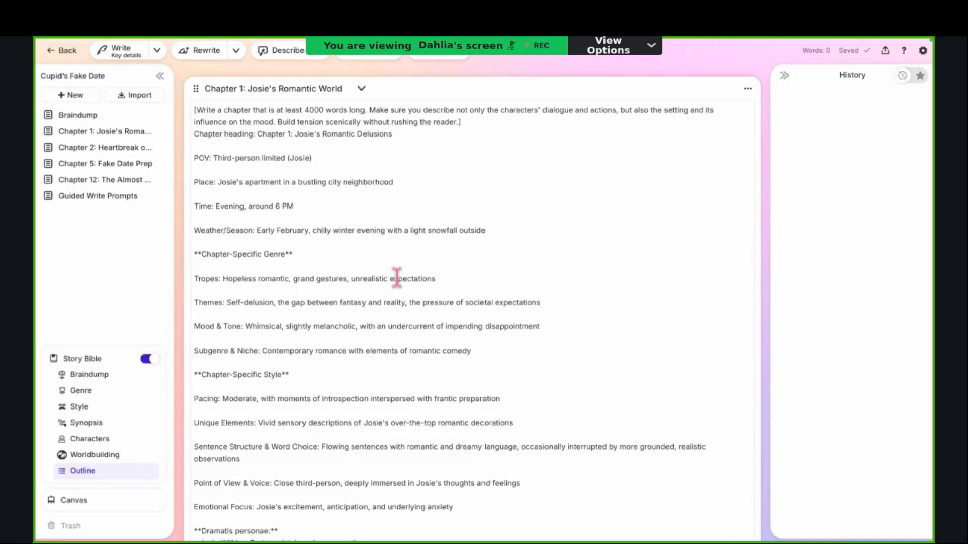
left_click(361, 90)
scroll(219, 158, "up", 5)
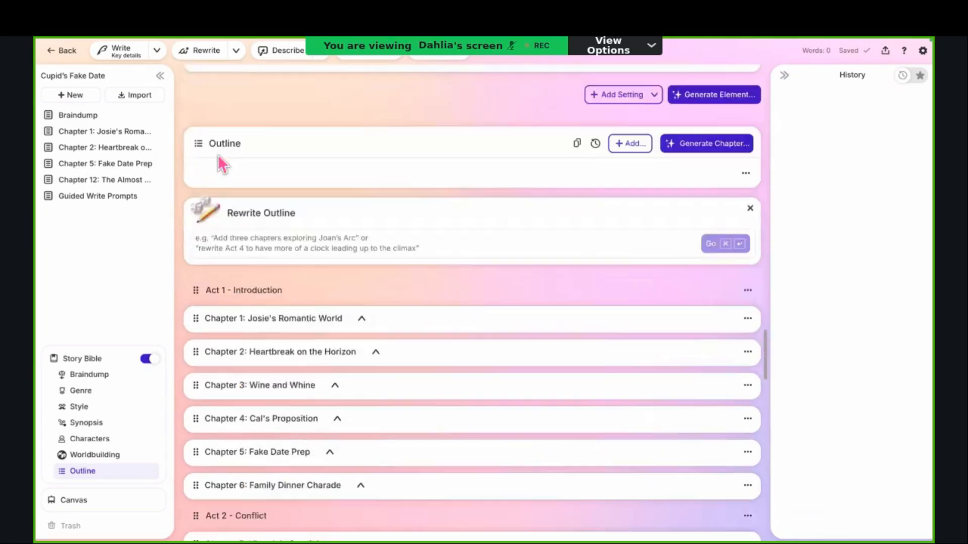
scroll(219, 156, "up", 20)
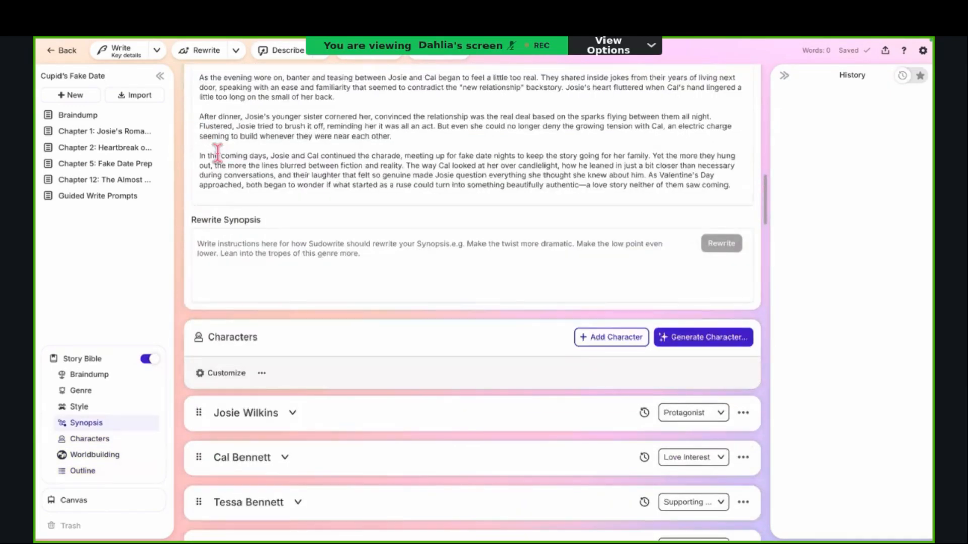
scroll(218, 151, "up", 20)
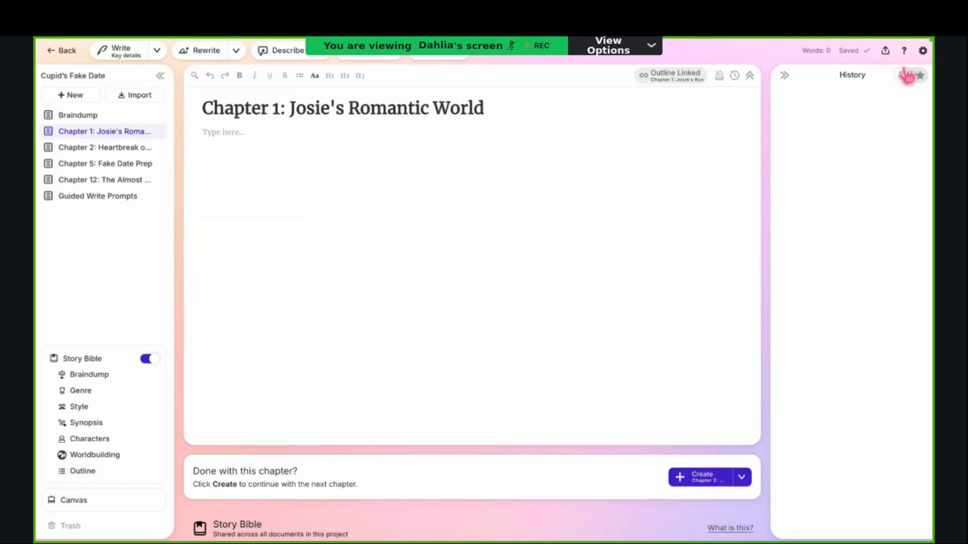
Step: Increase the editor's text size to about three quarters of its range in the display settings
left_click(922, 52)
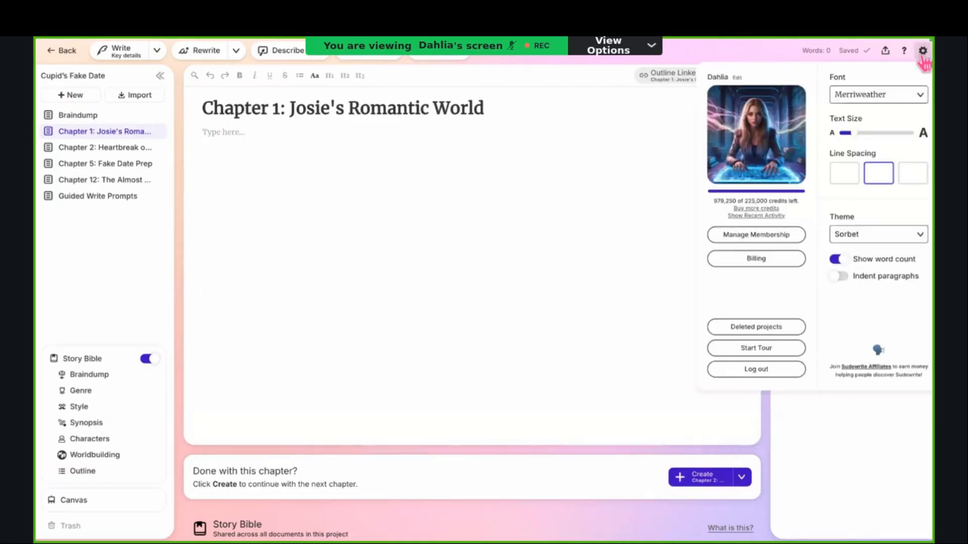
left_click(876, 134)
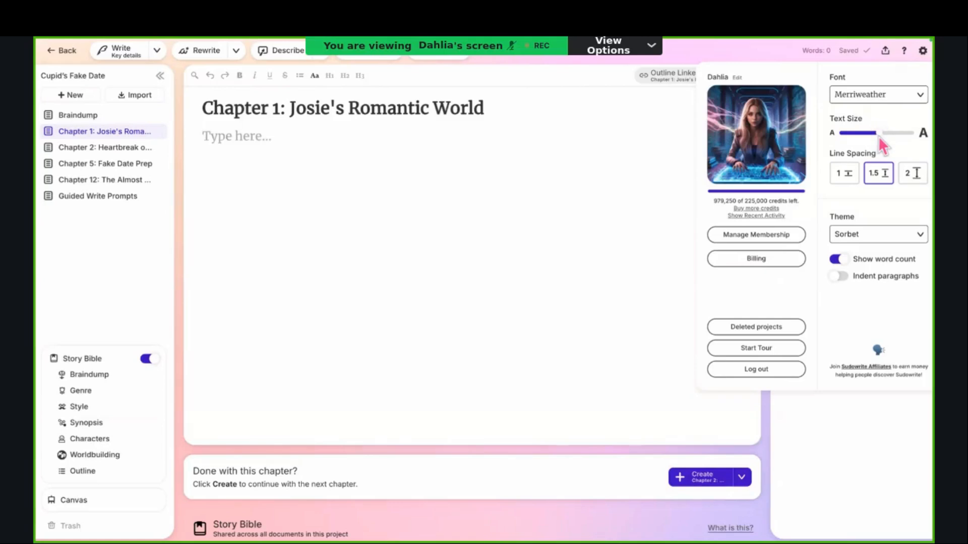
left_click_drag(879, 136, 900, 141)
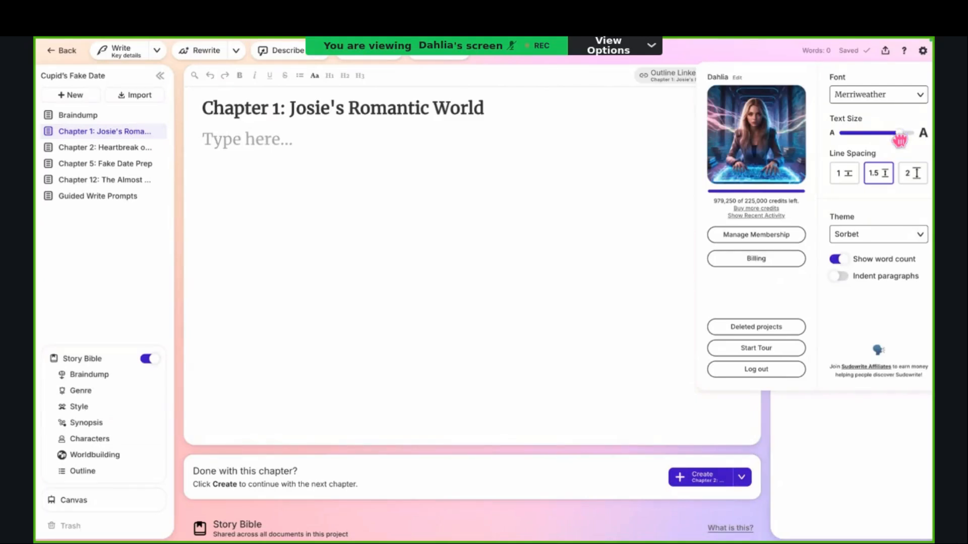
left_click(594, 193)
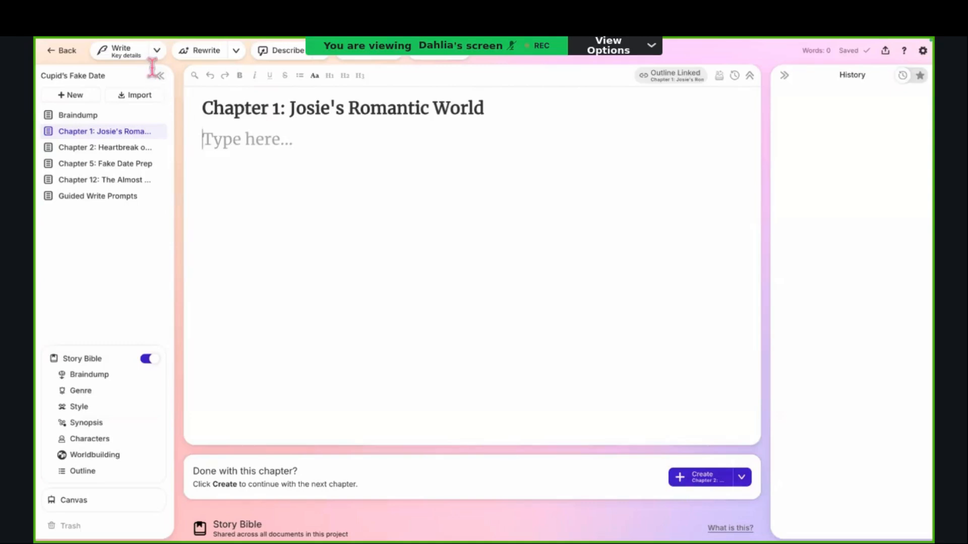
Step: Generate opening drafts for Chapter 1 with Write in Auto mode and look over the resulting cards
left_click(156, 50)
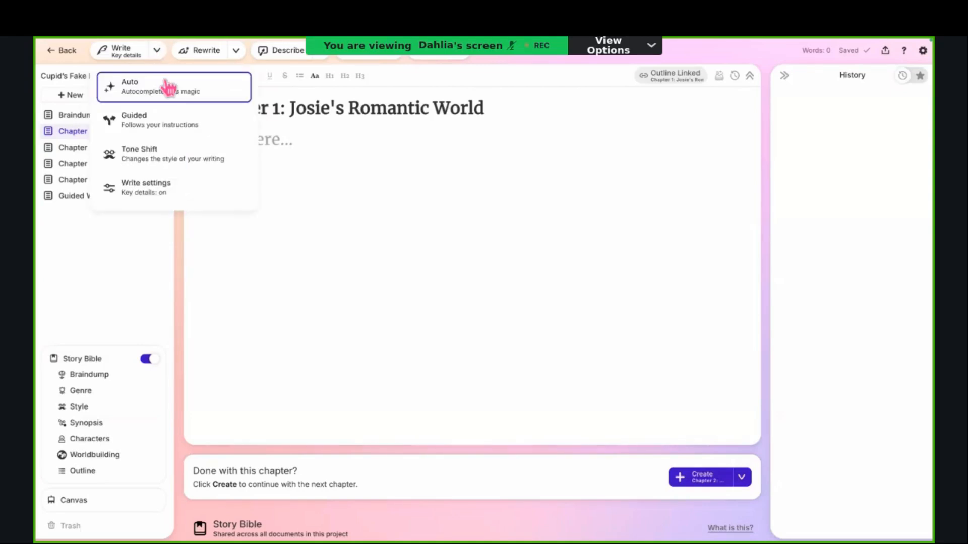
left_click(128, 46)
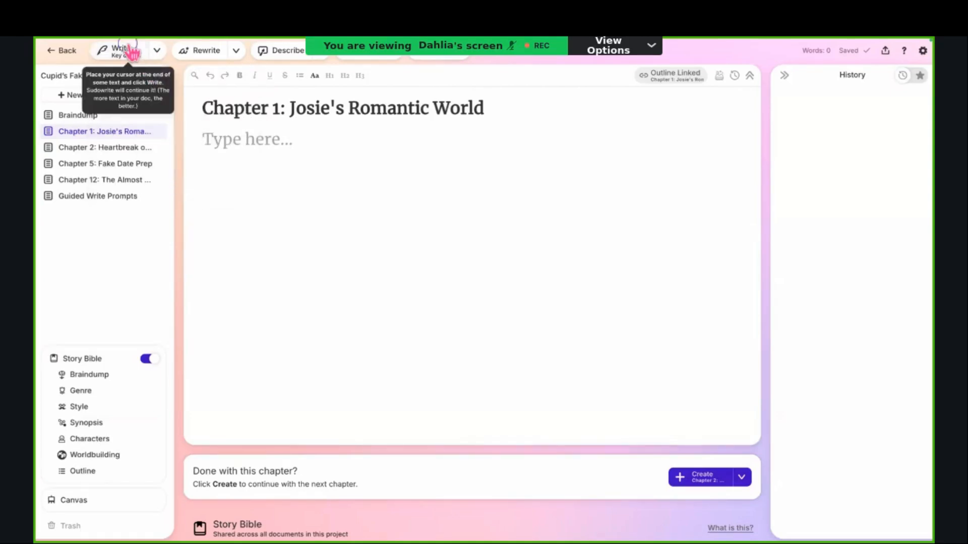
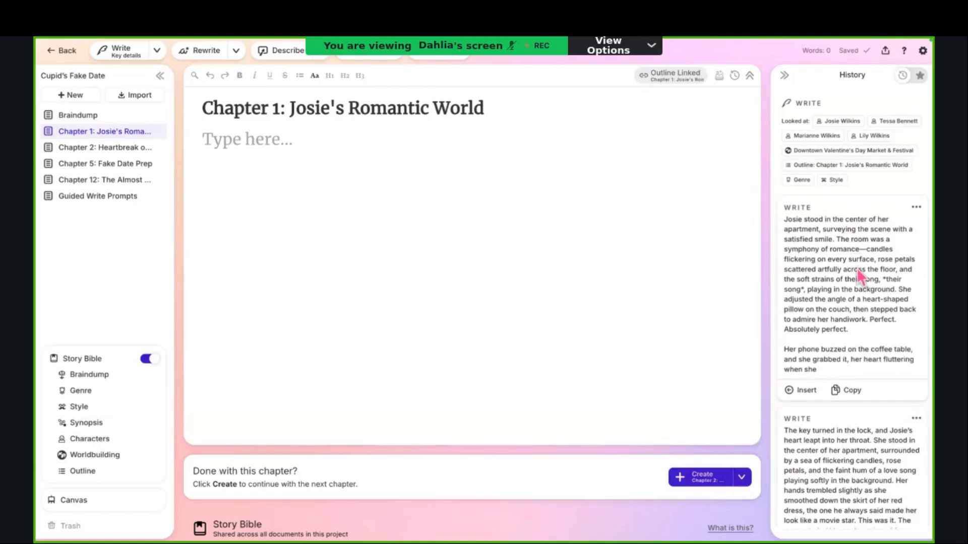
scroll(856, 267, "down", 1)
scroll(857, 263, "down", 3)
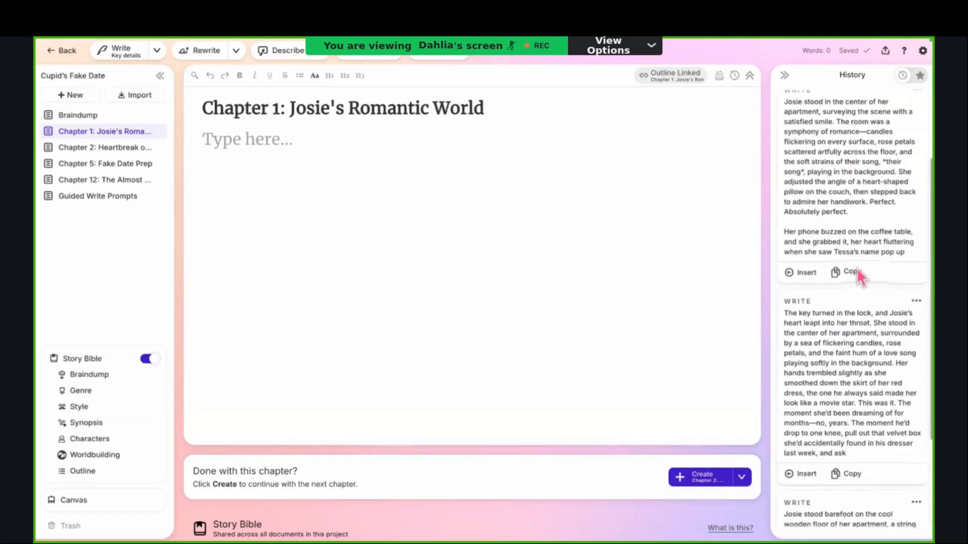
scroll(857, 266, "down", 2)
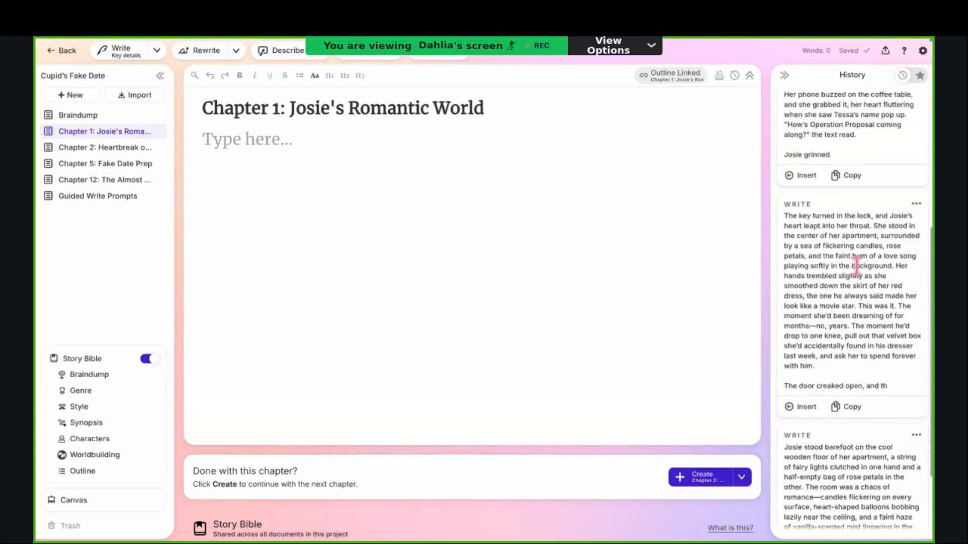
scroll(857, 267, "down", 3)
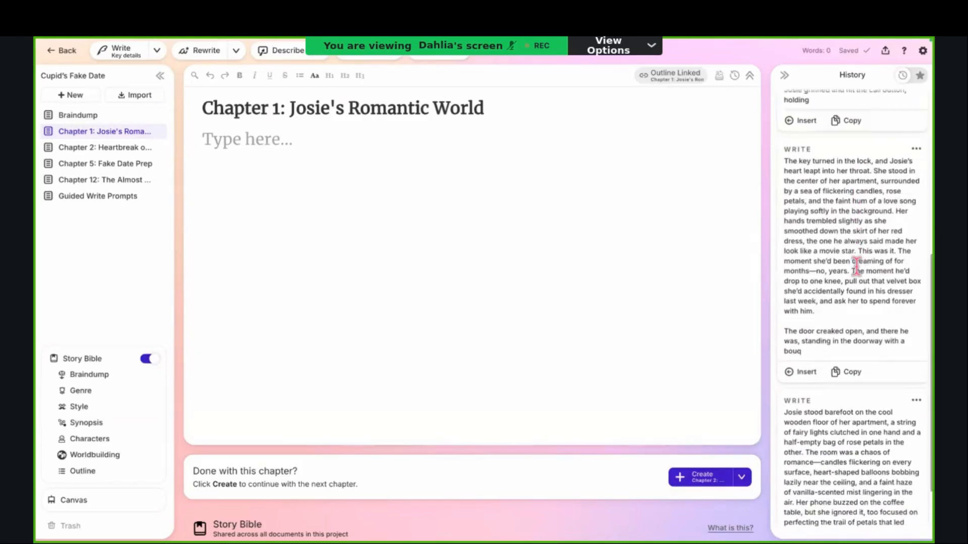
scroll(857, 268, "up", 7)
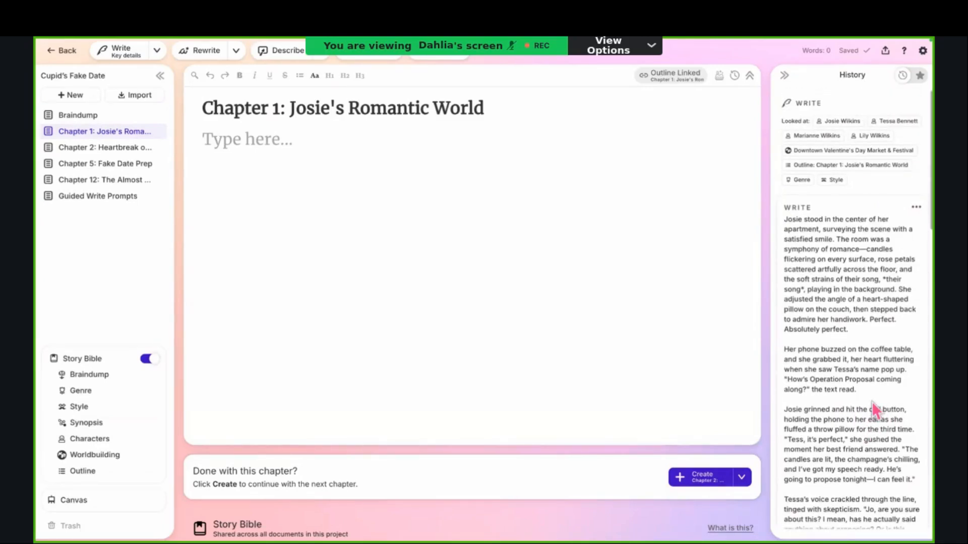
scroll(874, 407, "down", 4)
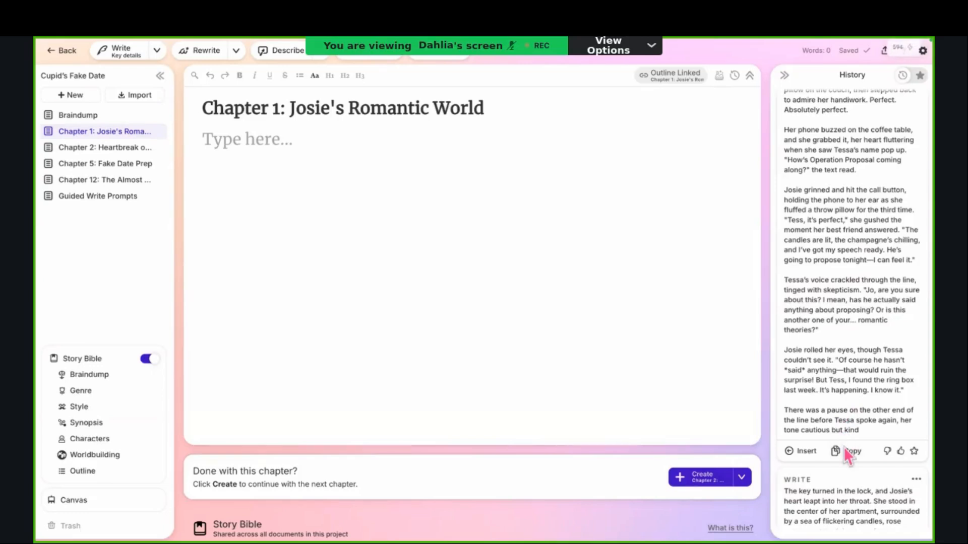
Step: Open the Write settings and check the card length setting against the word counts of the generated cards
left_click(843, 446)
left_click(156, 55)
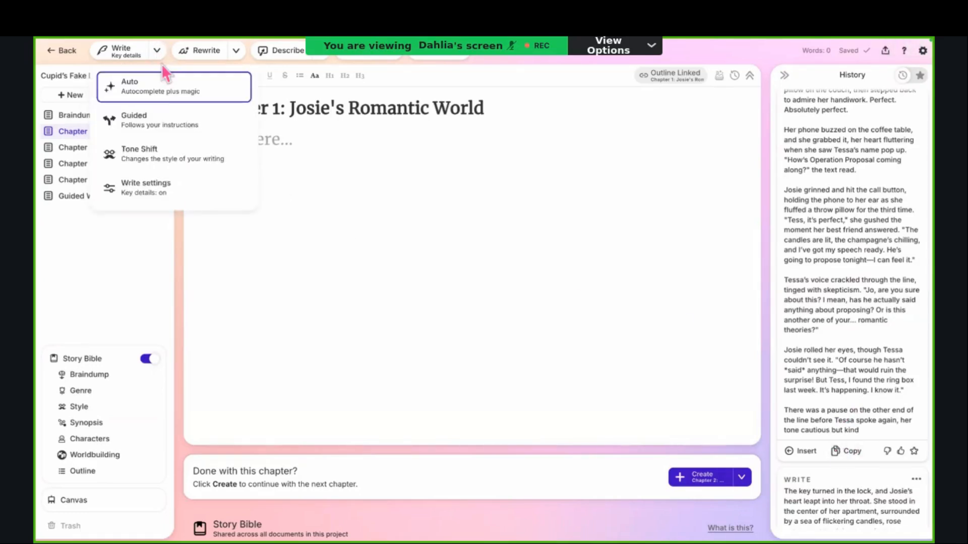
left_click(168, 187)
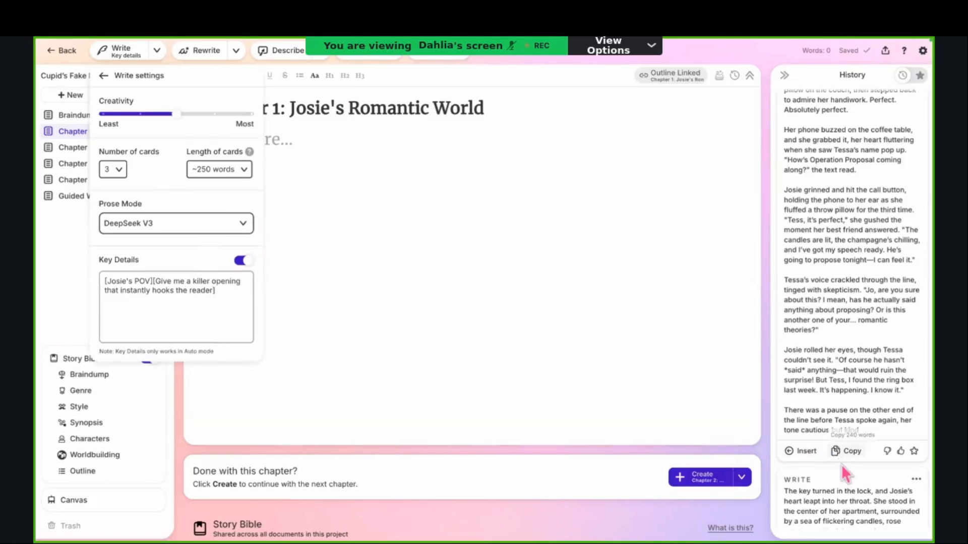
scroll(850, 467, "down", 15)
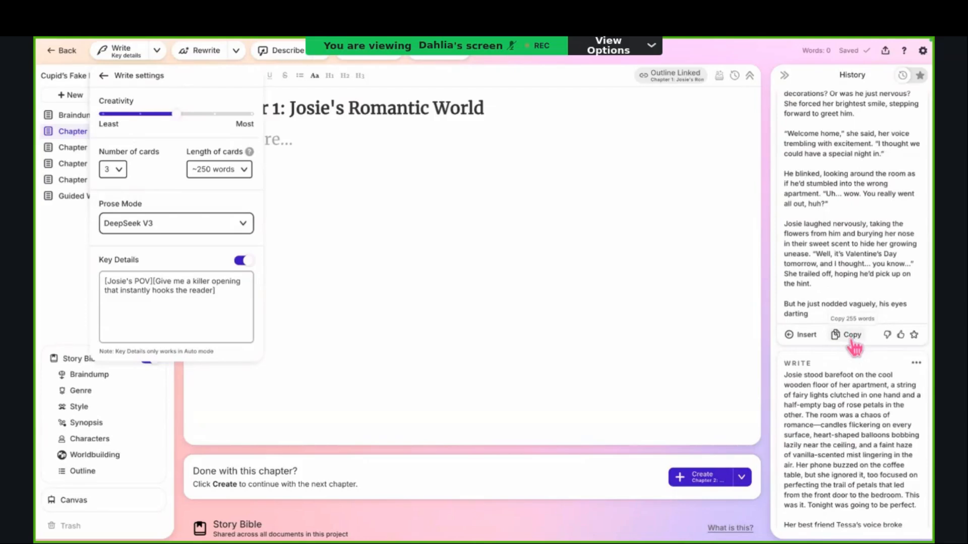
scroll(851, 340, "down", 5)
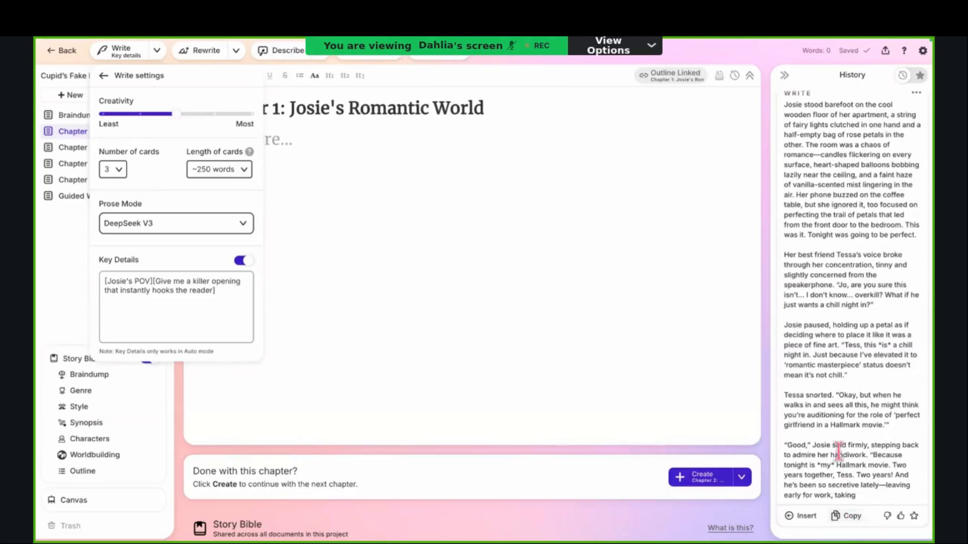
scroll(837, 449, "up", 4)
scroll(837, 448, "up", 10)
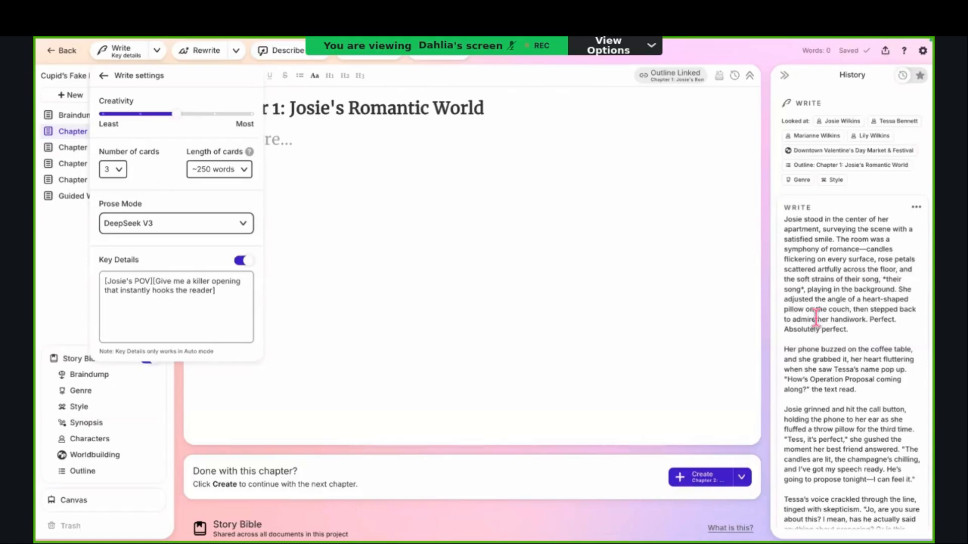
Step: Read through the first and second generated drafts to compare how each one opens Chapter 1
scroll(816, 319, "down", 1)
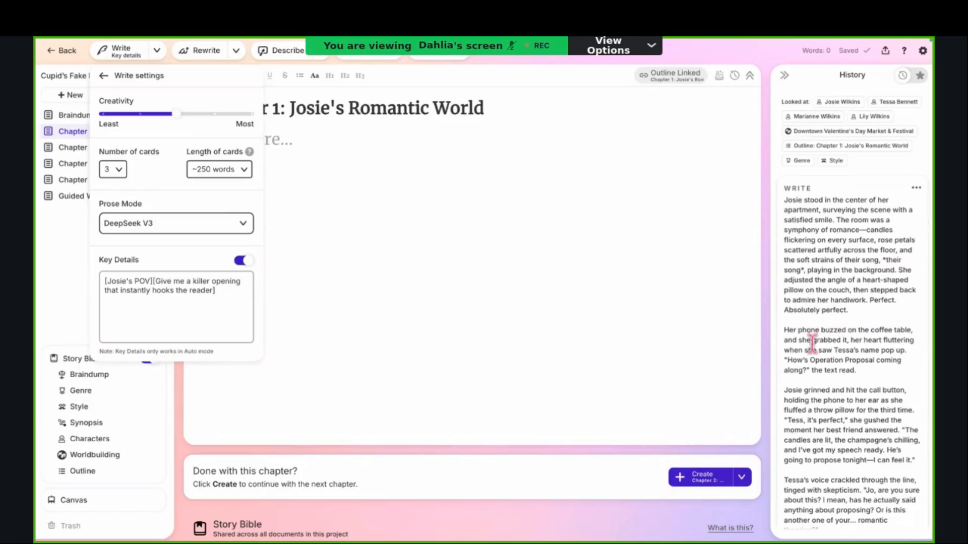
scroll(811, 337, "down", 2)
scroll(813, 343, "down", 8)
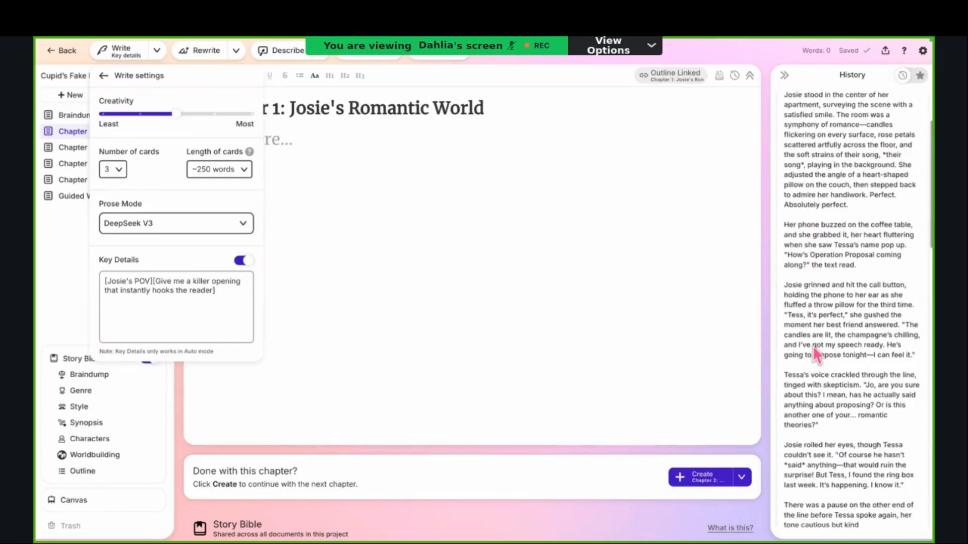
scroll(813, 343, "down", 12)
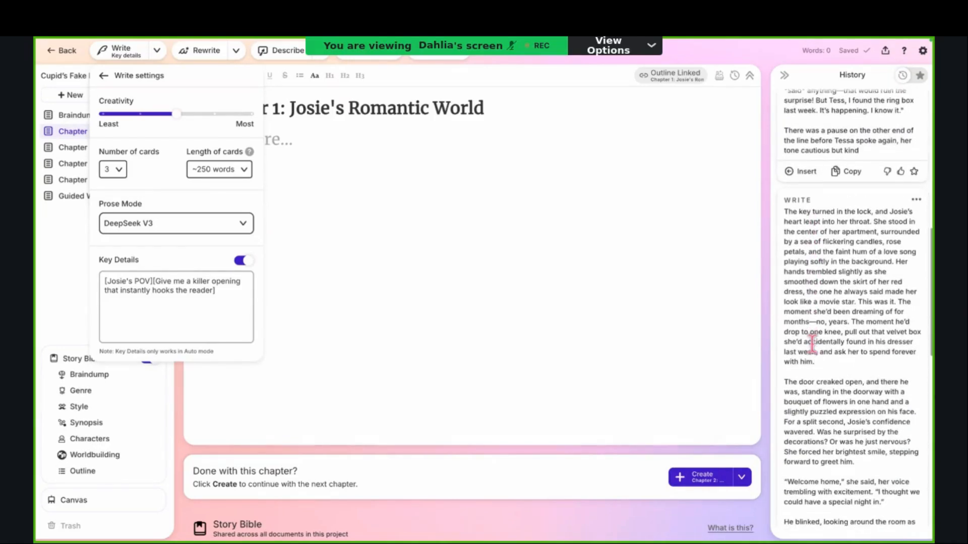
scroll(812, 346, "up", 3)
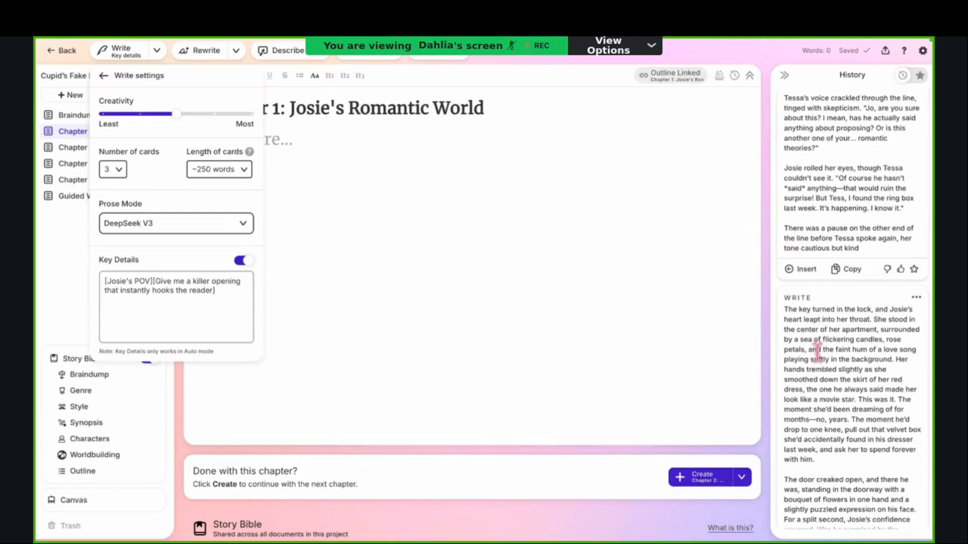
scroll(817, 356, "down", 1)
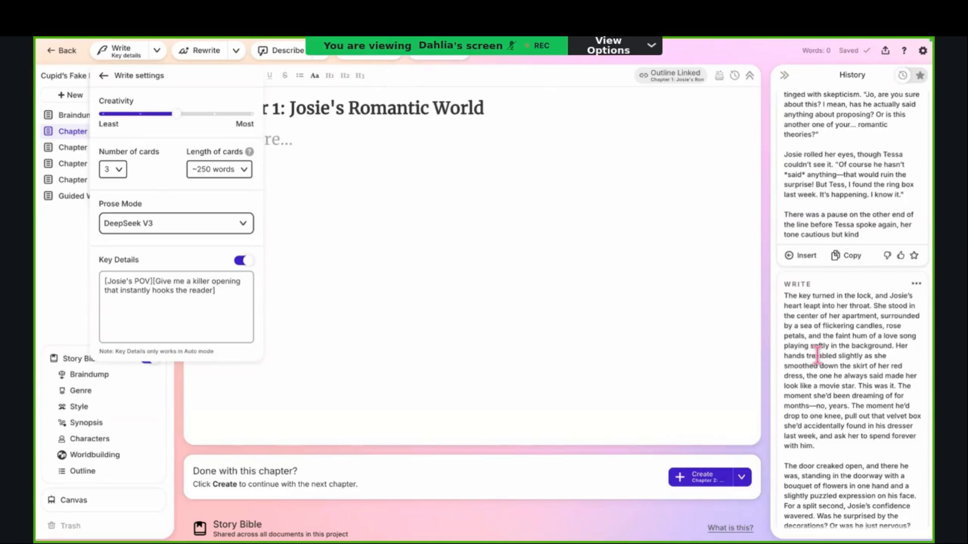
scroll(817, 355, "down", 3)
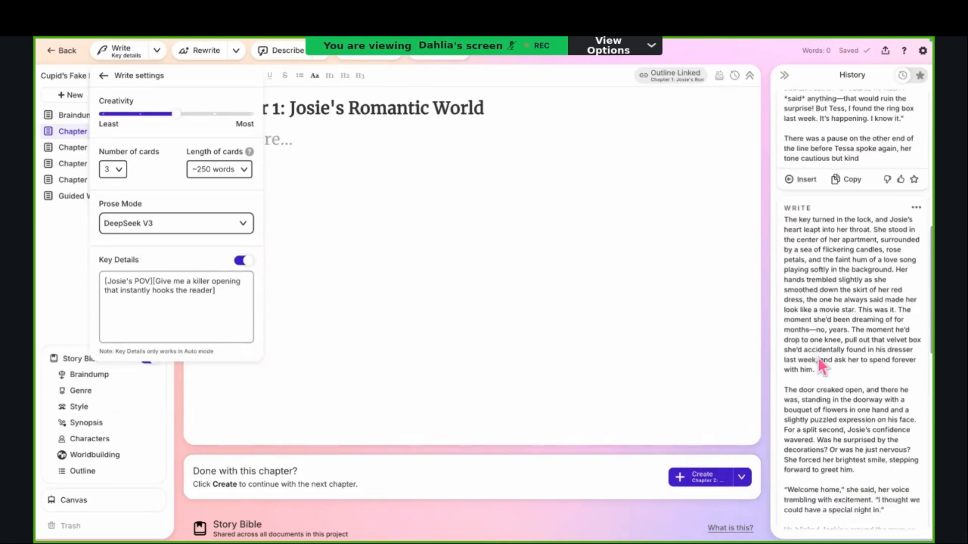
scroll(818, 357, "down", 2)
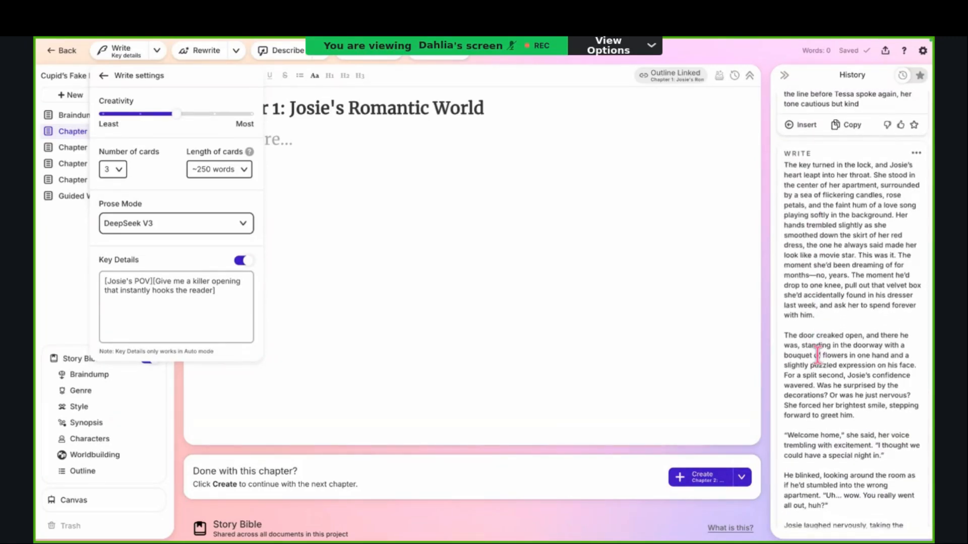
scroll(818, 355, "down", 3)
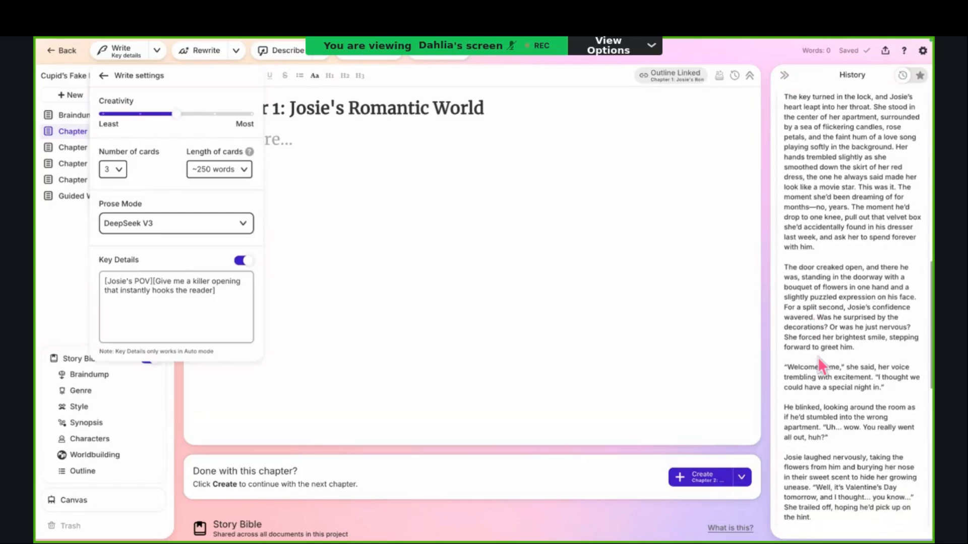
scroll(817, 356, "down", 3)
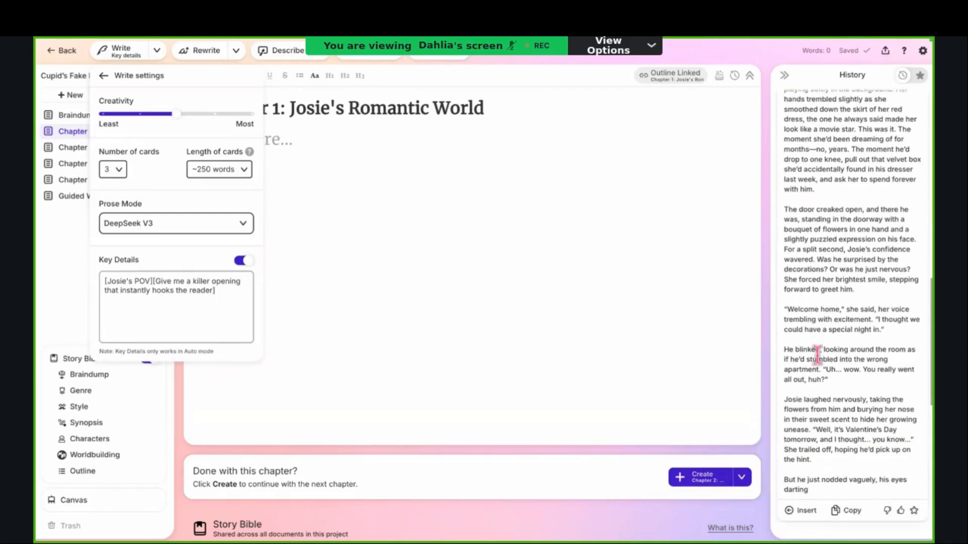
scroll(817, 355, "up", 4)
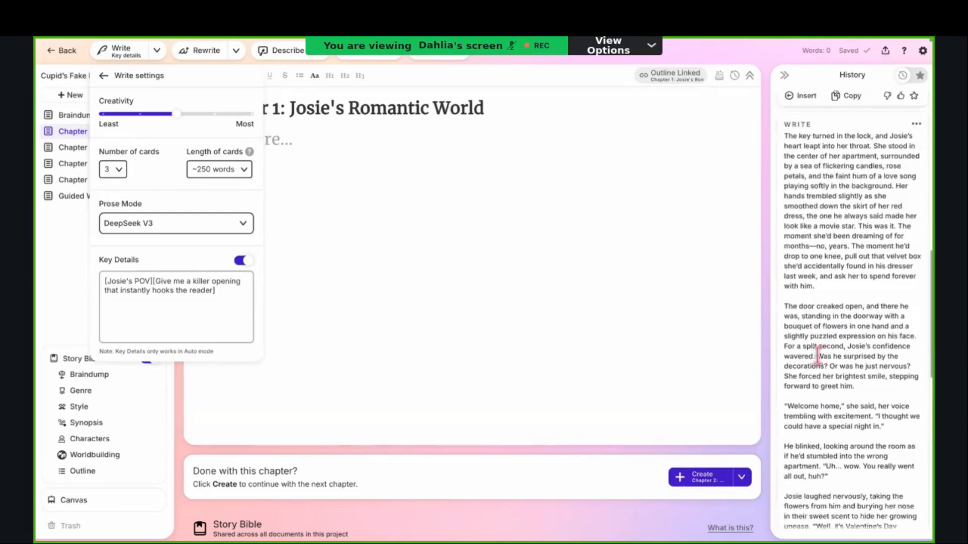
scroll(817, 355, "down", 3)
scroll(813, 338, "up", 5)
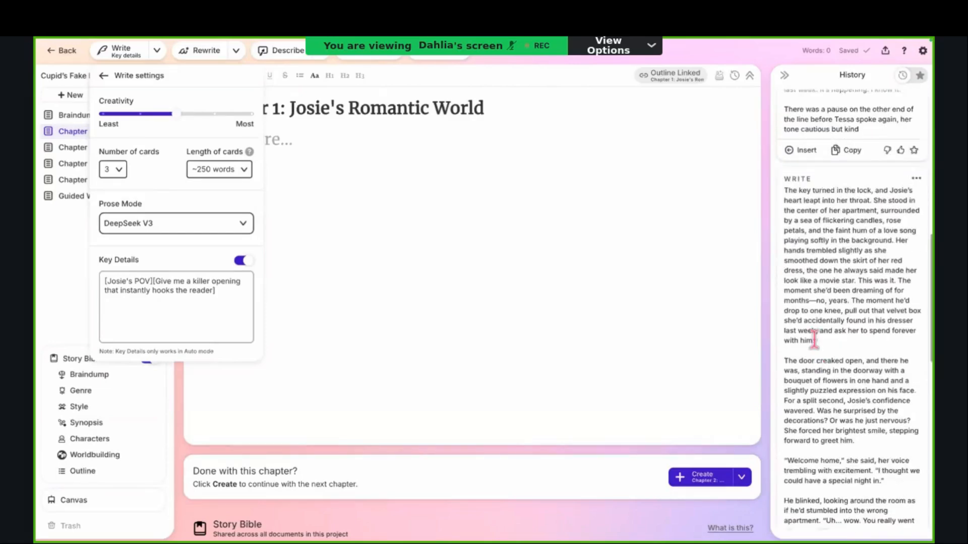
scroll(816, 347, "down", 1)
scroll(817, 349, "down", 15)
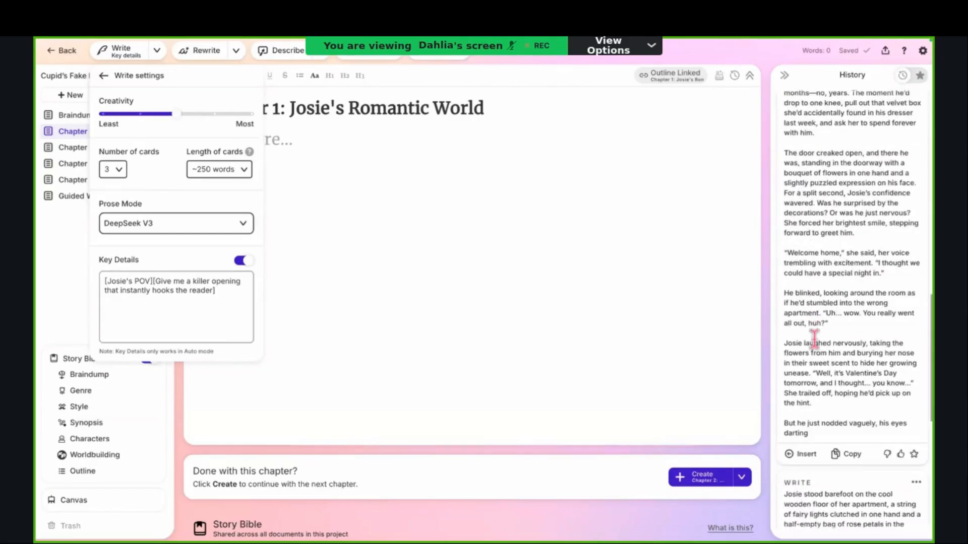
Step: Read the third generated draft to its end and compare it with the first and second drafts
scroll(817, 349, "down", 1)
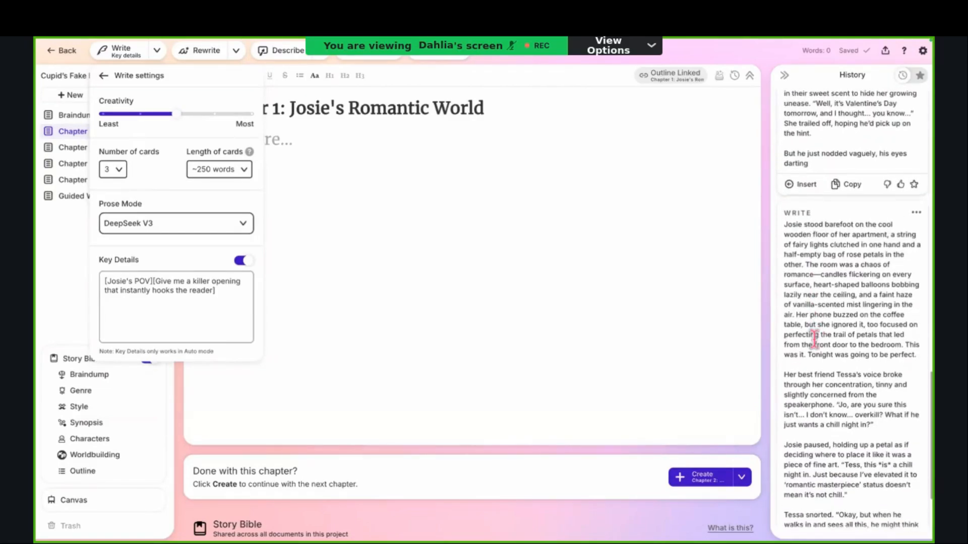
scroll(813, 339, "down", 1)
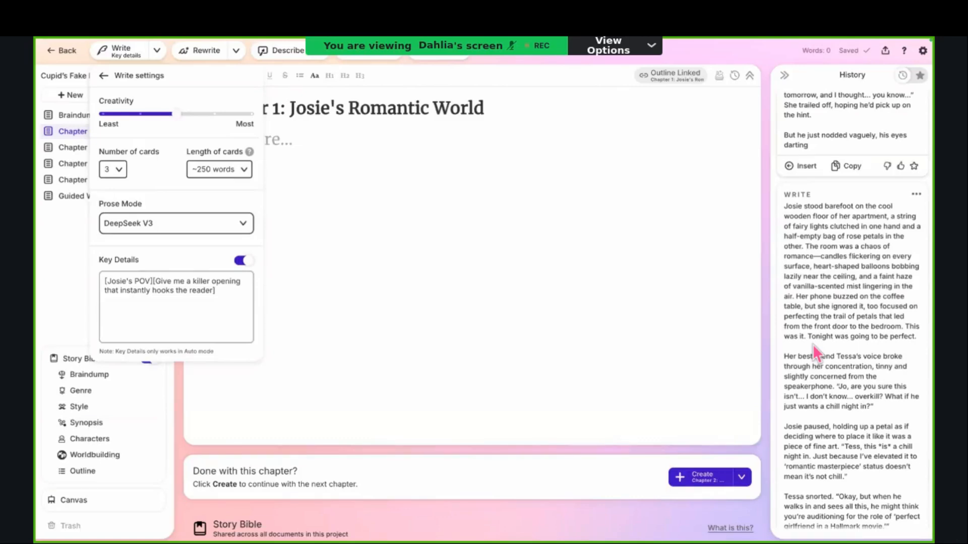
scroll(812, 354, "down", 2)
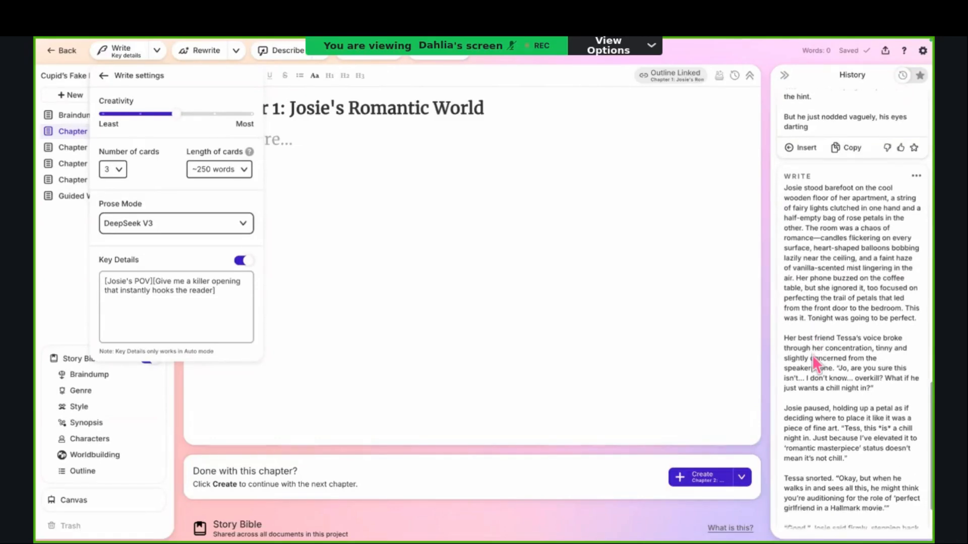
scroll(811, 356, "down", 2)
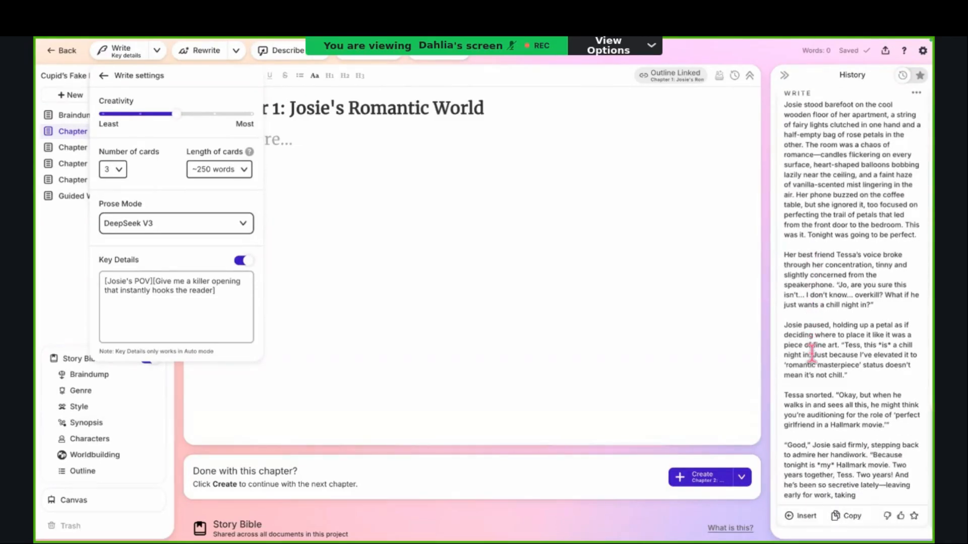
scroll(812, 355, "up", 8)
scroll(812, 355, "up", 8)
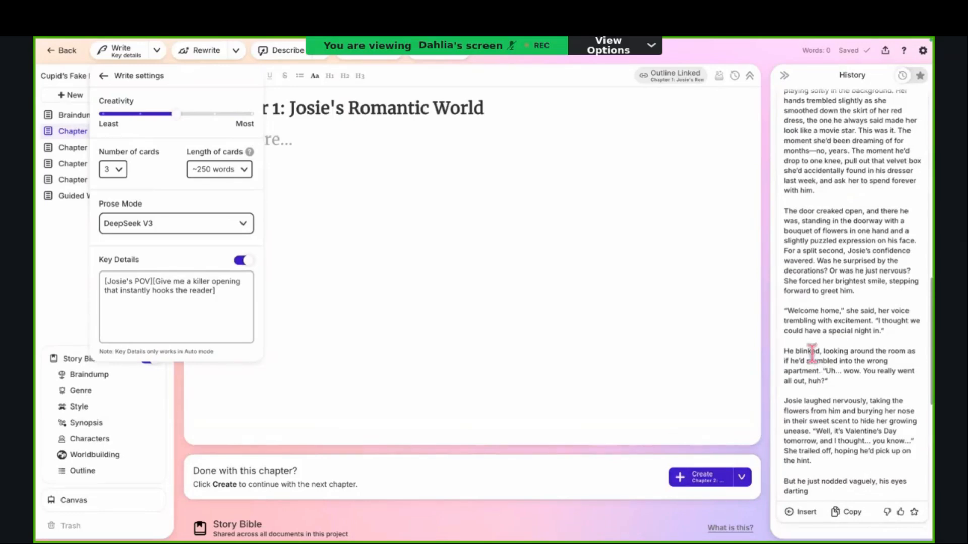
scroll(812, 354, "up", 5)
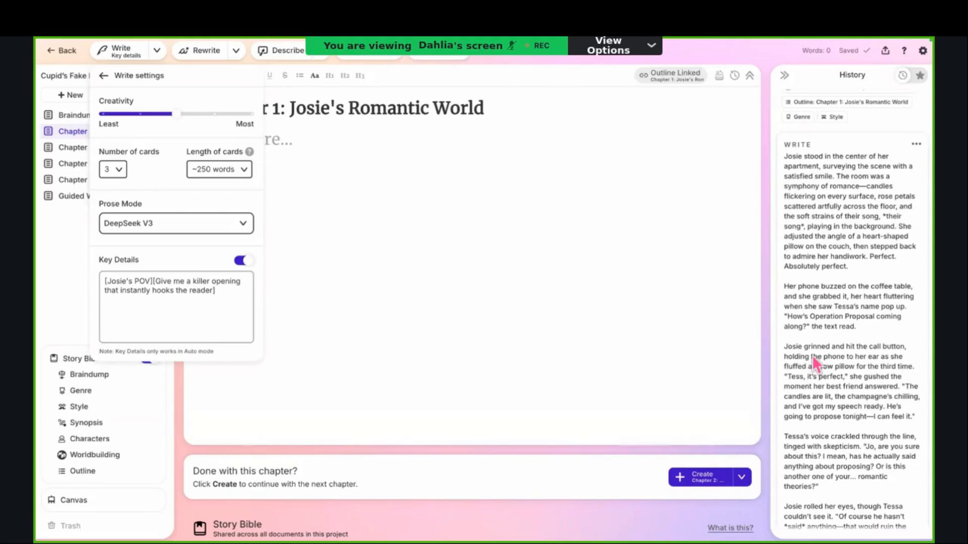
scroll(812, 355, "down", 7)
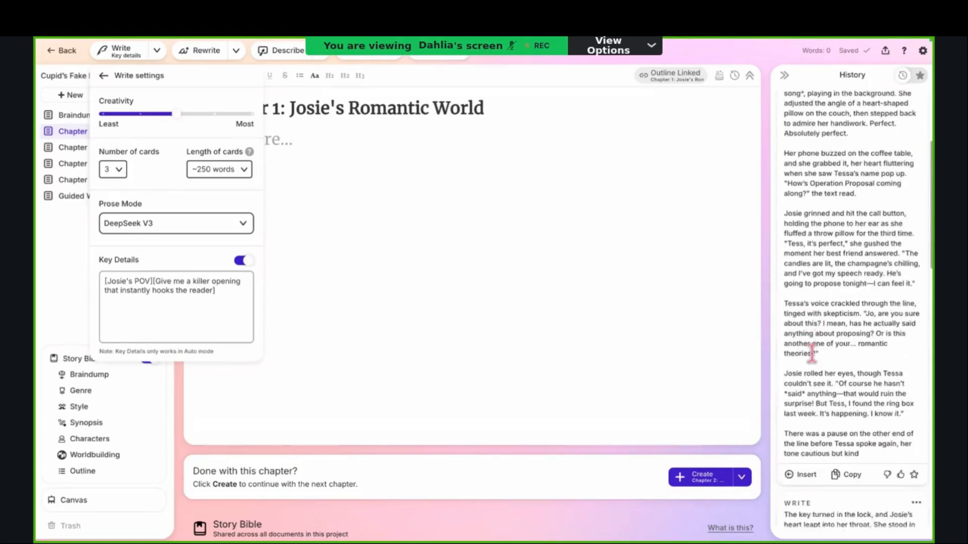
scroll(812, 355, "down", 10)
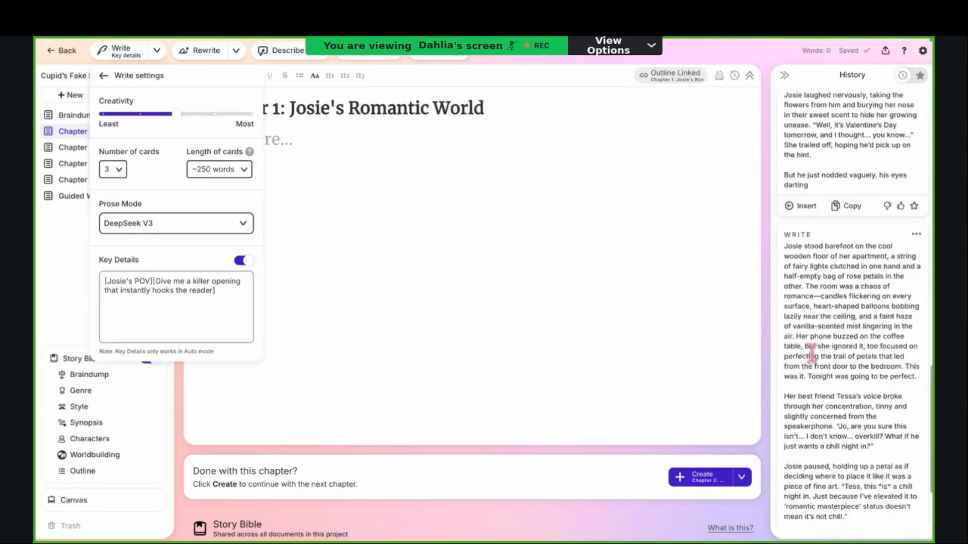
scroll(811, 352, "down", 3)
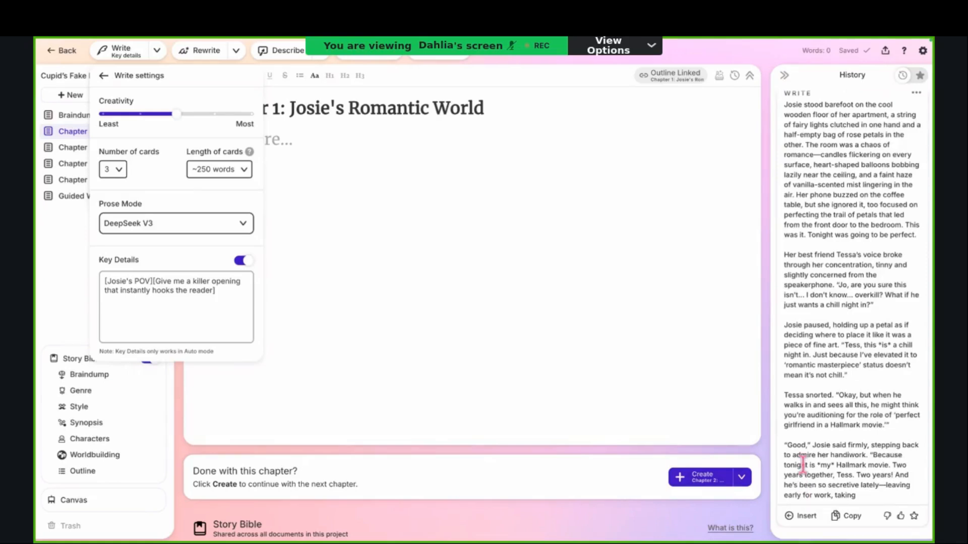
Step: Reread the third draft's dialogue and closing lines, and weigh them against the other two drafts to choose an opening
scroll(807, 382, "up", 3)
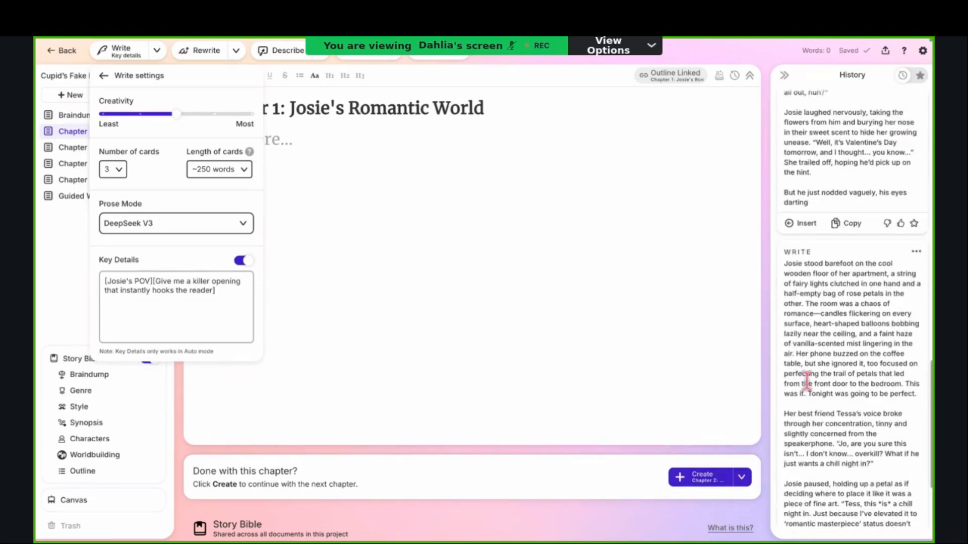
scroll(806, 383, "down", 3)
scroll(807, 382, "down", 1)
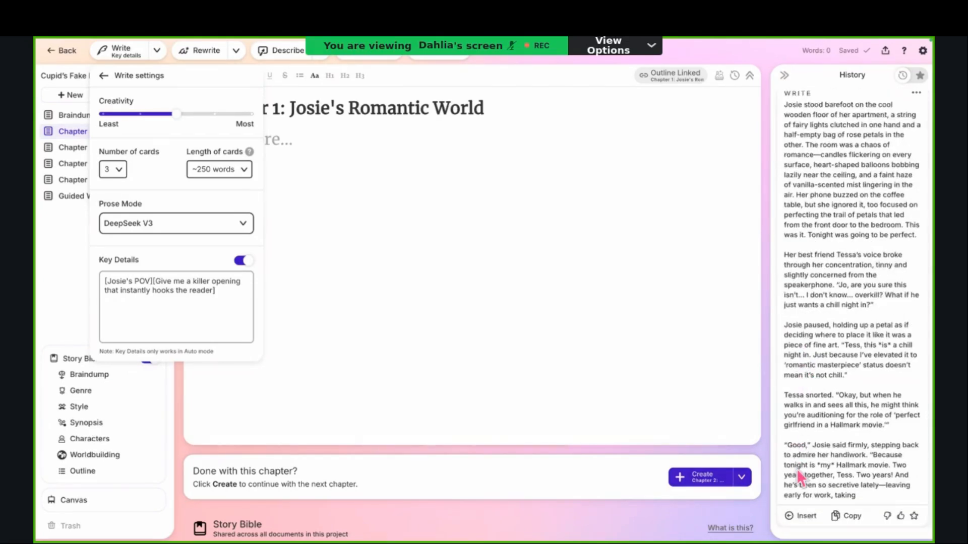
scroll(799, 477, "up", 6)
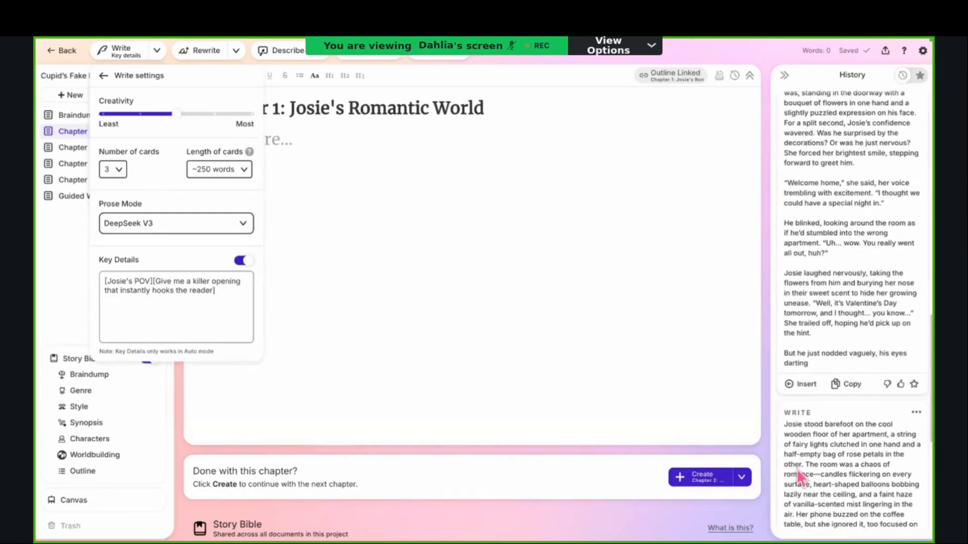
scroll(795, 466, "down", 5)
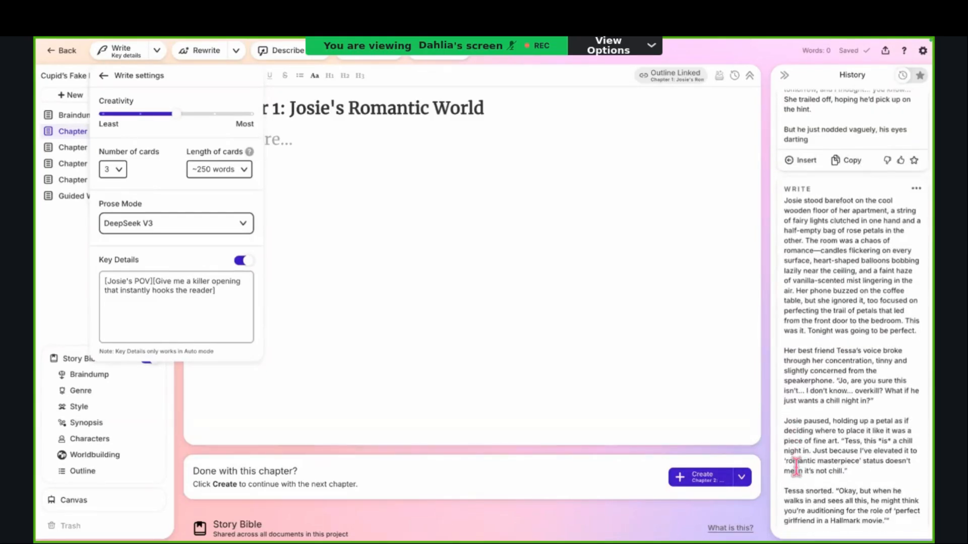
scroll(797, 468, "down", 1)
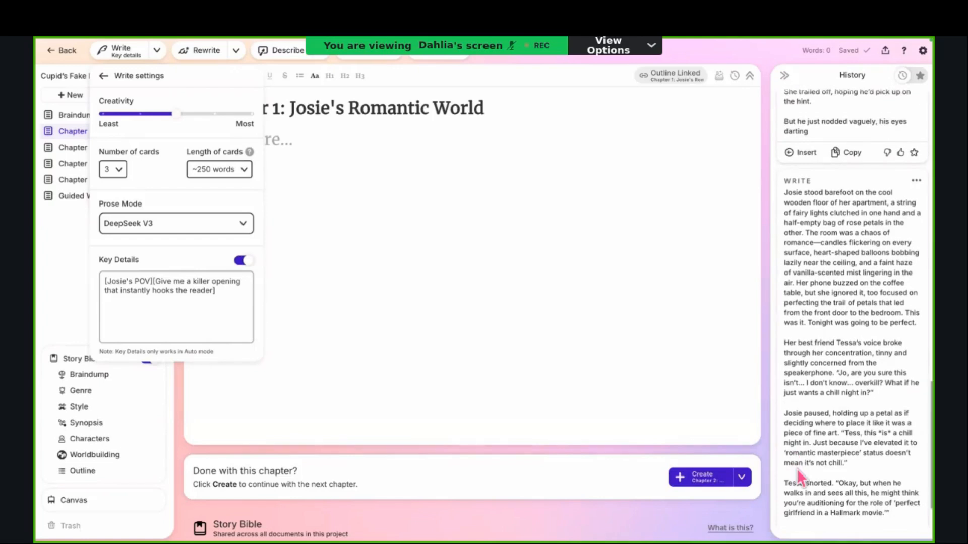
scroll(798, 472, "down", 2)
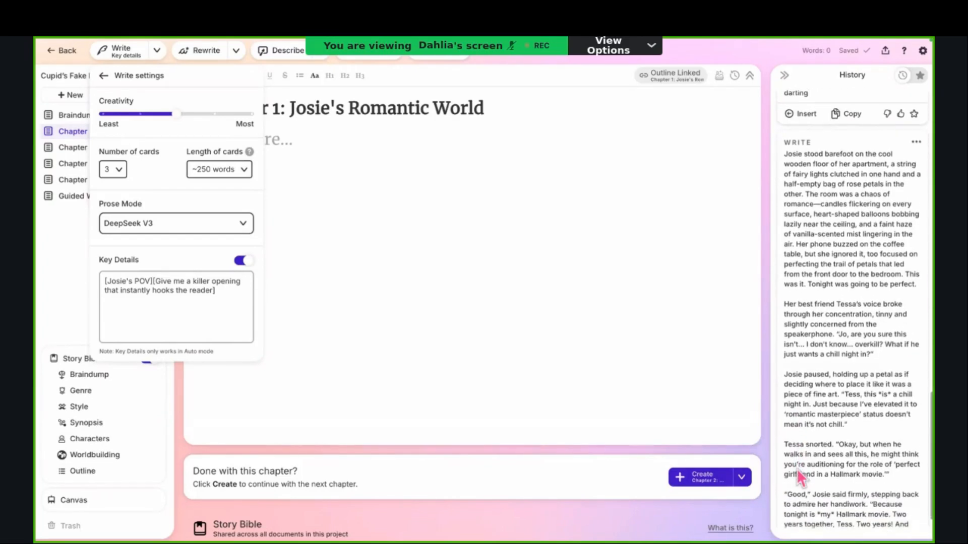
scroll(798, 476, "down", 1)
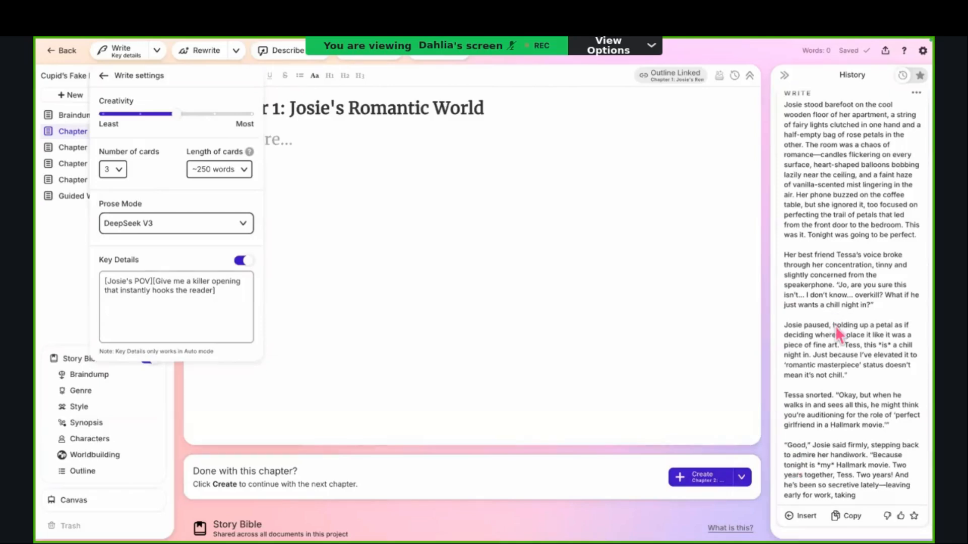
scroll(833, 290, "up", 2)
scroll(831, 292, "down", 2)
scroll(831, 325, "up", 8)
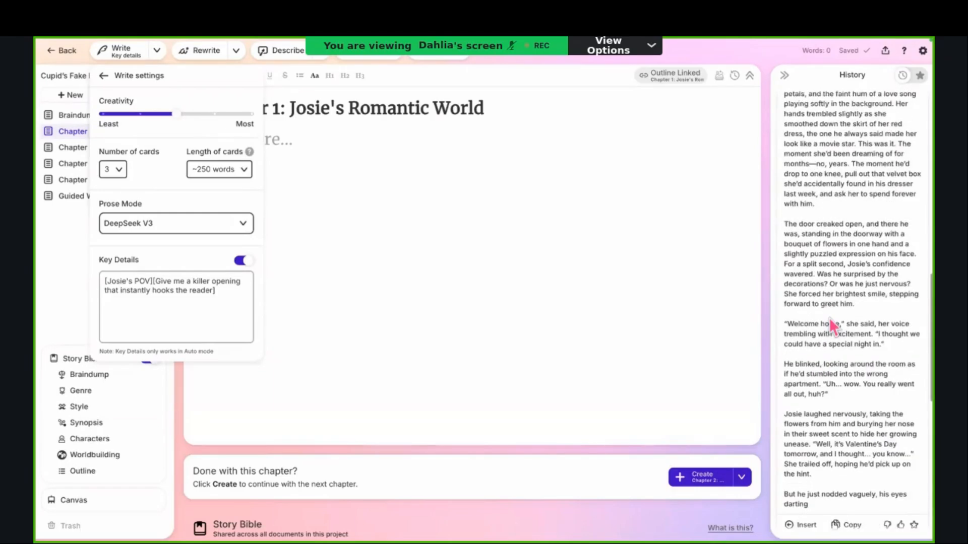
scroll(830, 325, "up", 10)
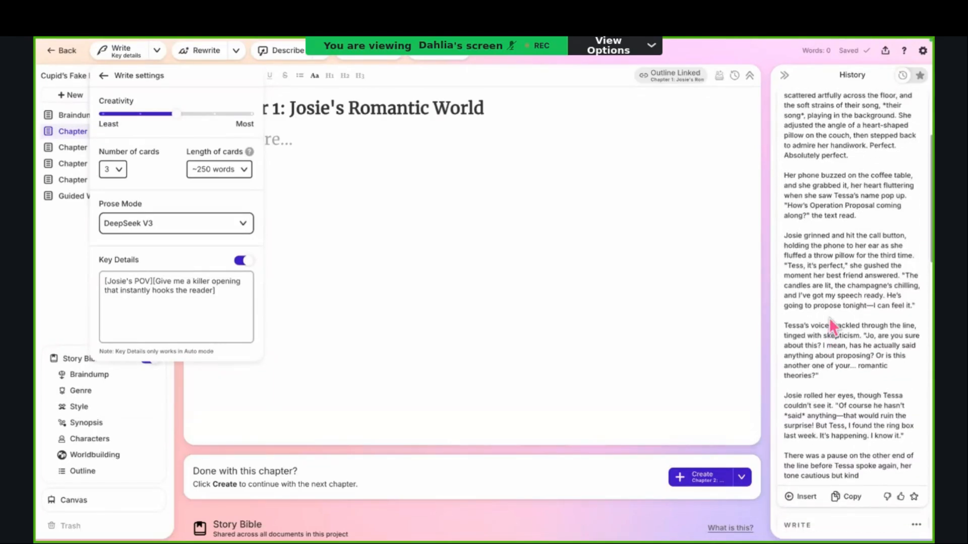
scroll(829, 318, "down", 8)
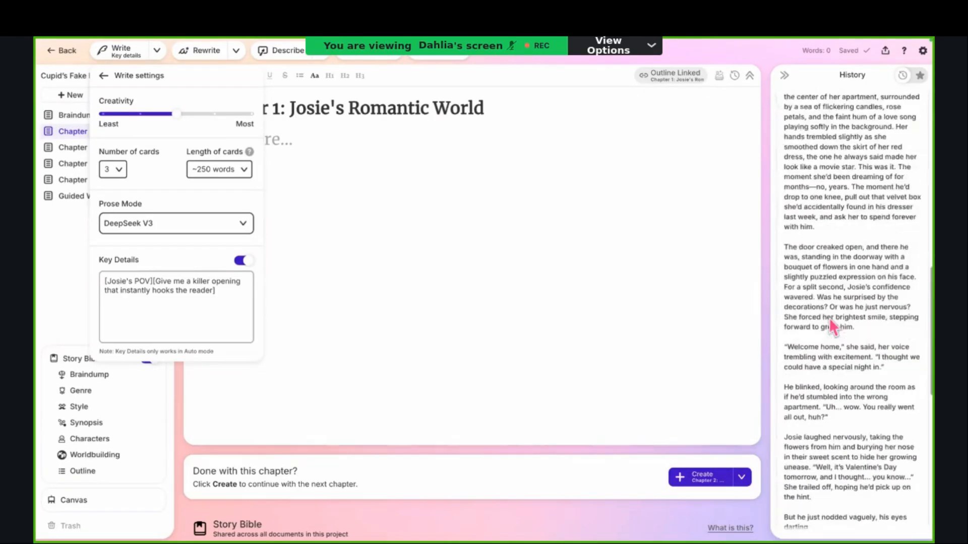
scroll(830, 318, "down", 3)
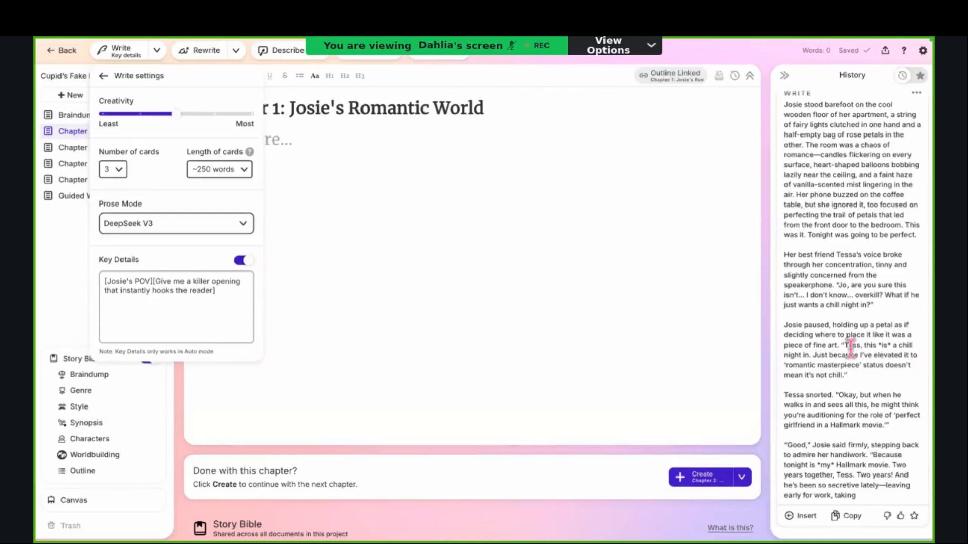
Step: Insert the third draft, the one opening with Josie barefoot holding fairy lights, into the empty Chapter 1 document
left_click(800, 525)
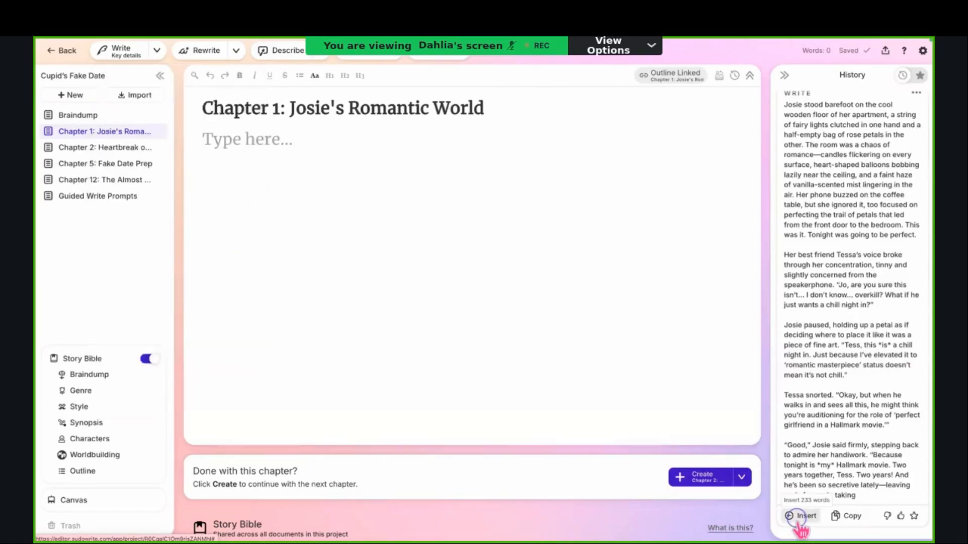
left_click_drag(796, 521, 798, 524)
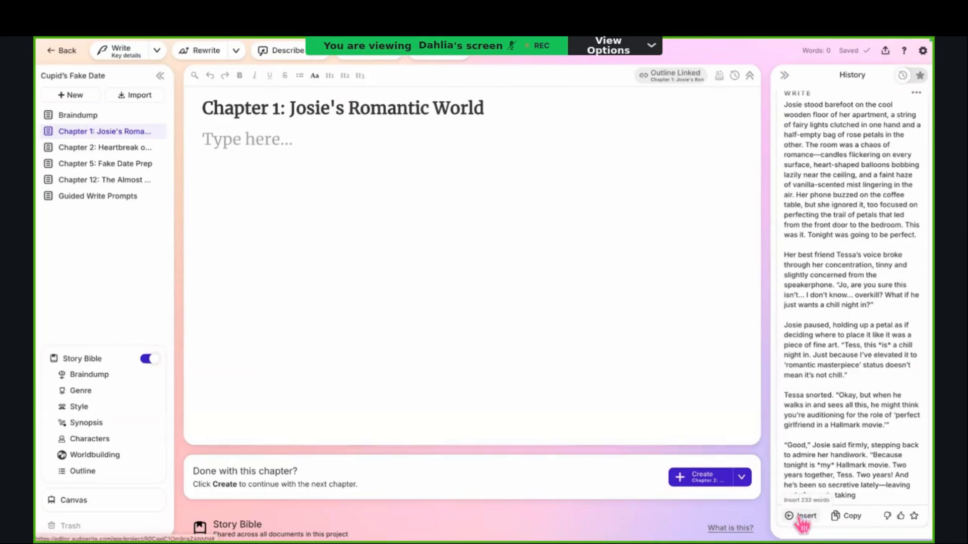
scroll(819, 429, "up", 15)
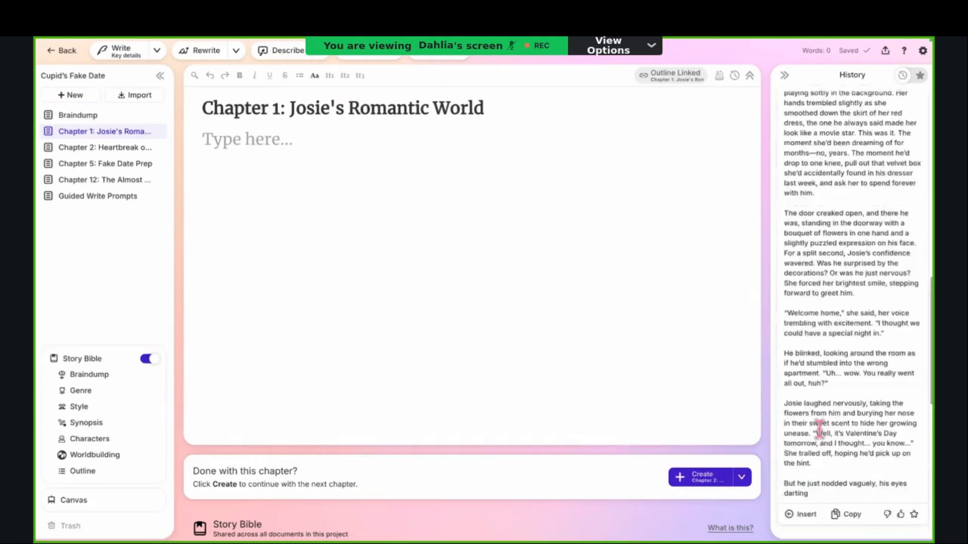
scroll(819, 430, "up", 15)
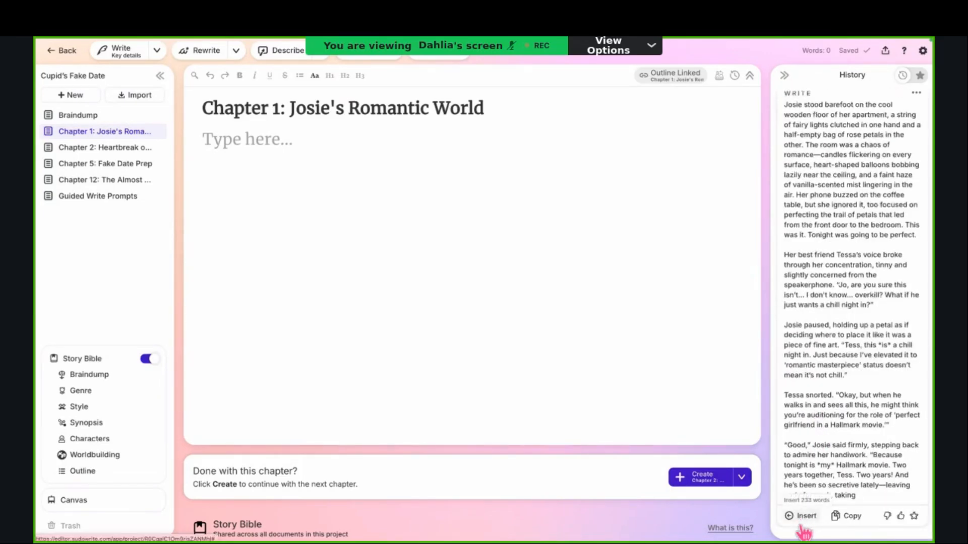
left_click(802, 518)
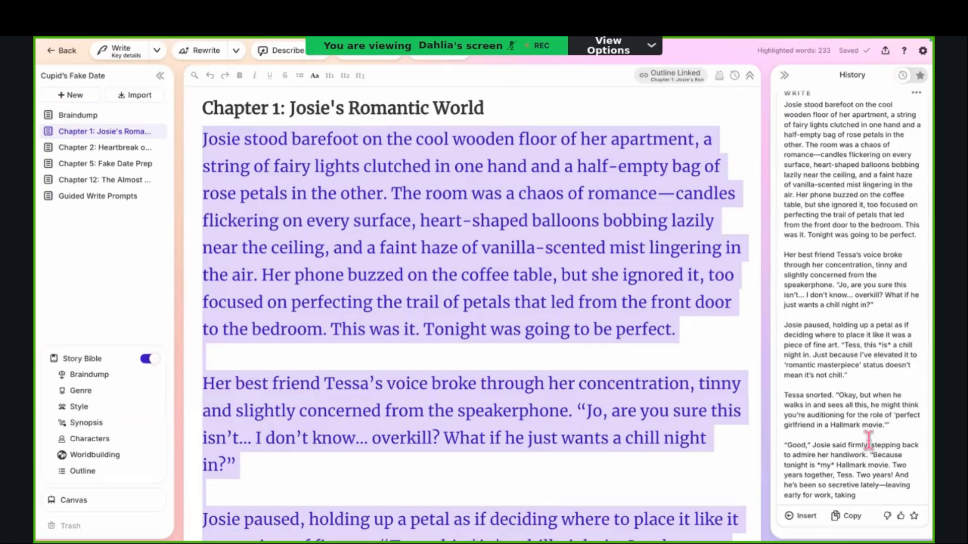
Step: Review the inserted opening alongside the story elements the generation looked at and the two unused drafts in the history
scroll(869, 442, "down", 15)
scroll(868, 443, "up", 15)
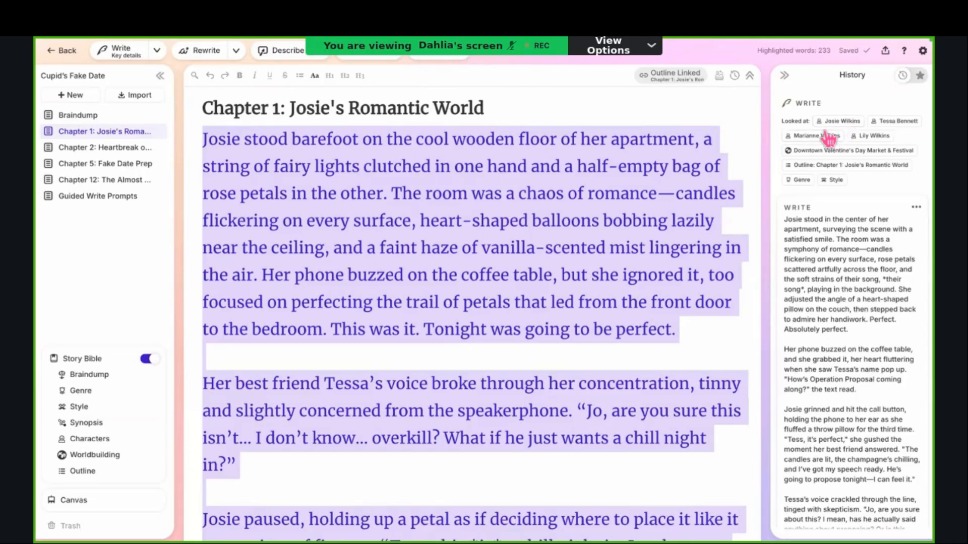
scroll(680, 263, "down", 2)
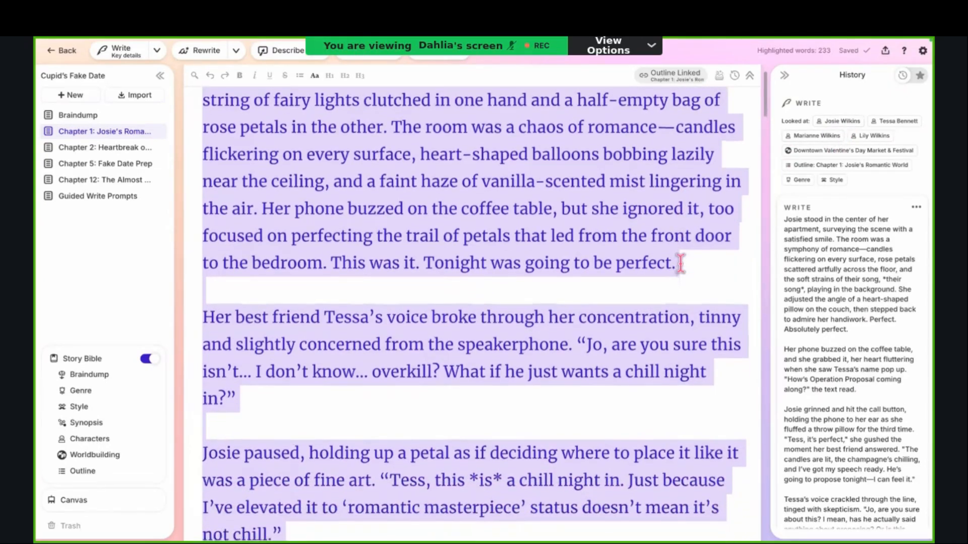
scroll(681, 263, "up", 2)
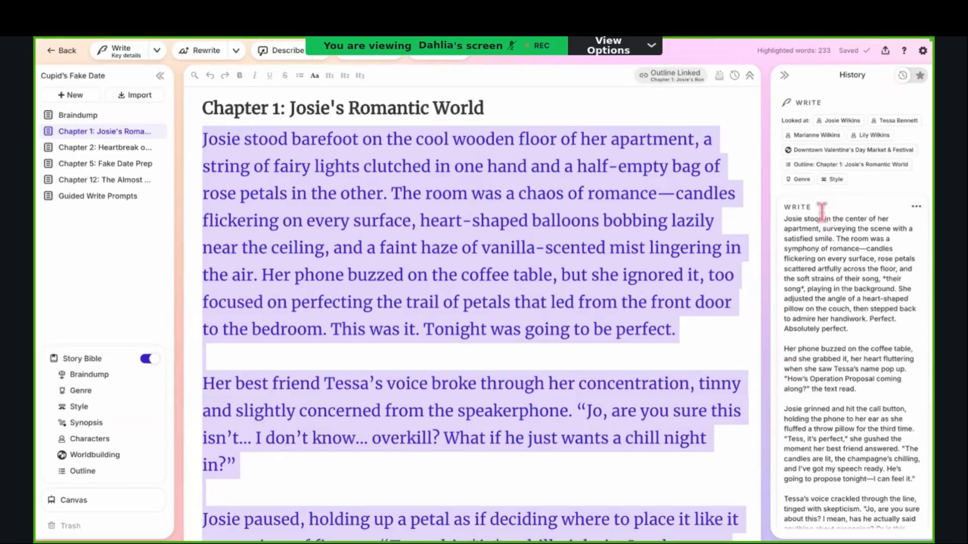
scroll(822, 214, "down", 7)
scroll(822, 212, "down", 7)
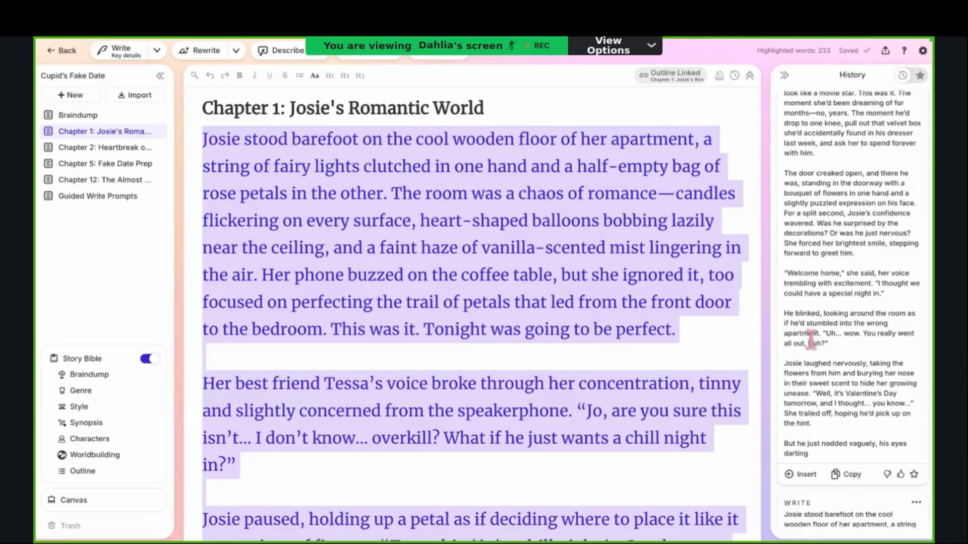
scroll(812, 348, "up", 1)
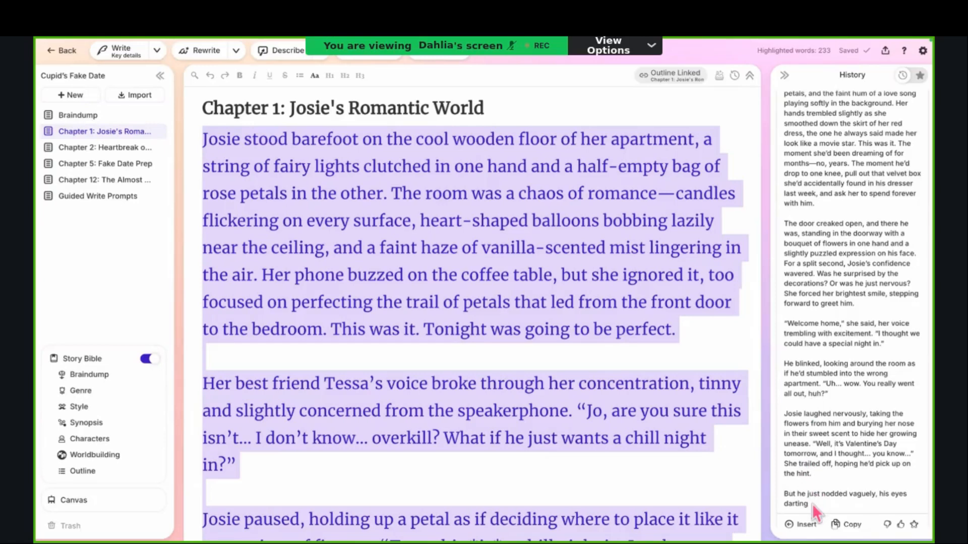
left_click_drag(812, 504, 814, 242)
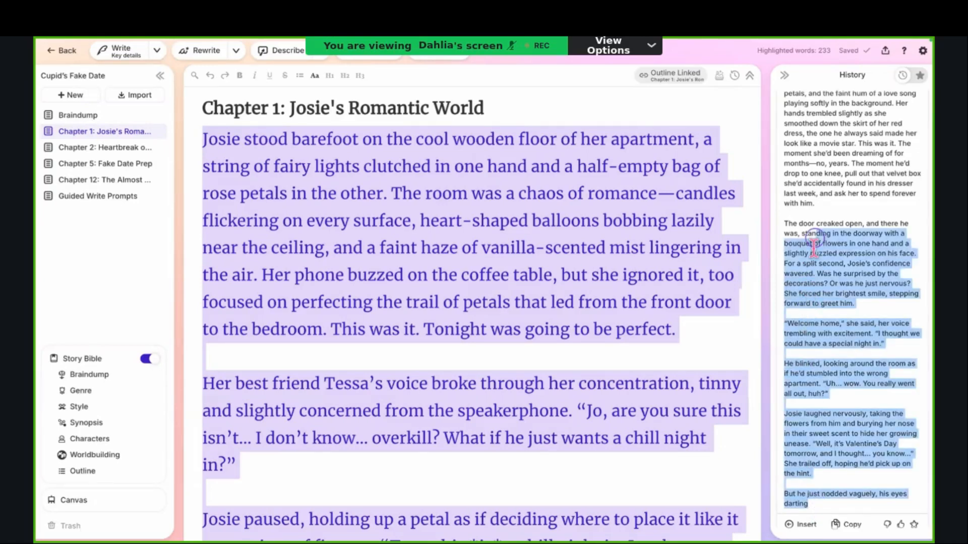
left_click(816, 217)
scroll(816, 217, "up", 8)
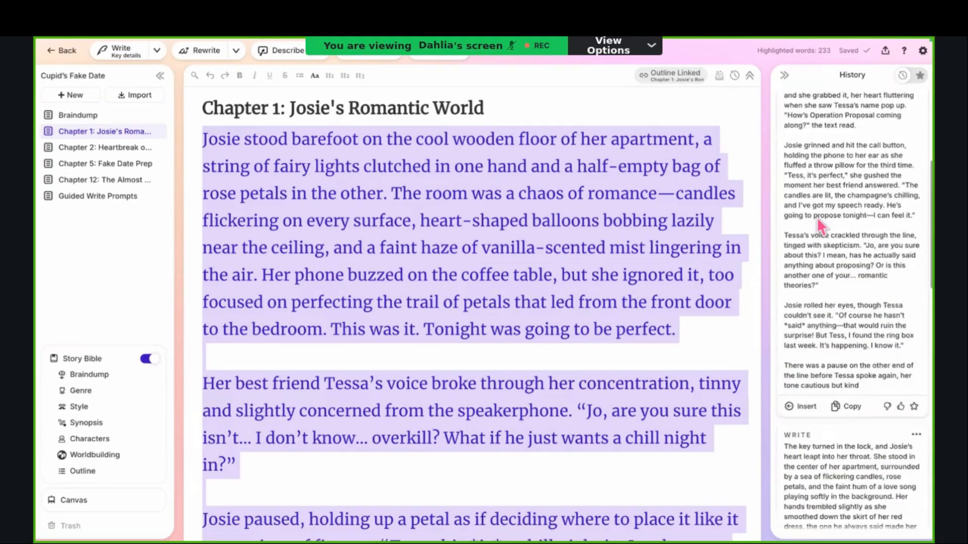
scroll(817, 217, "up", 5)
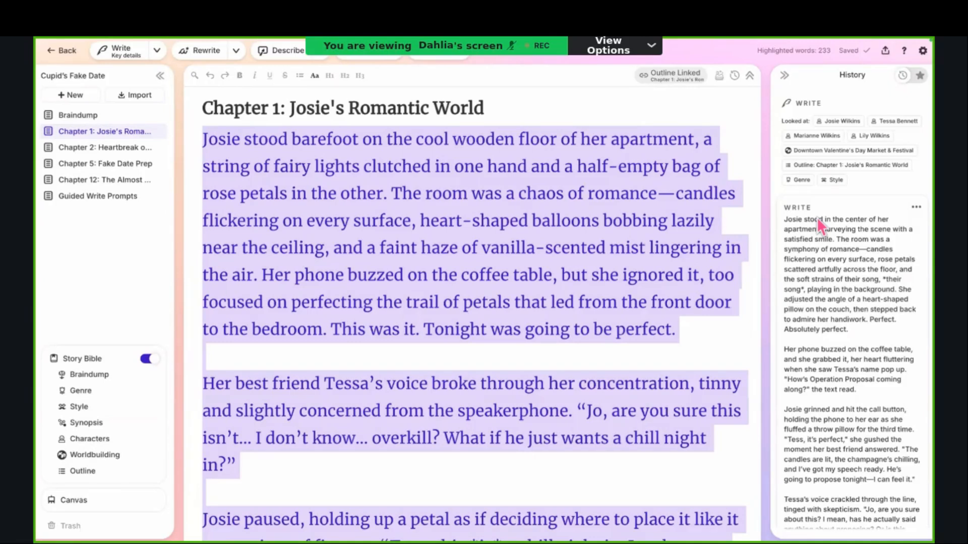
scroll(789, 347, "down", 1)
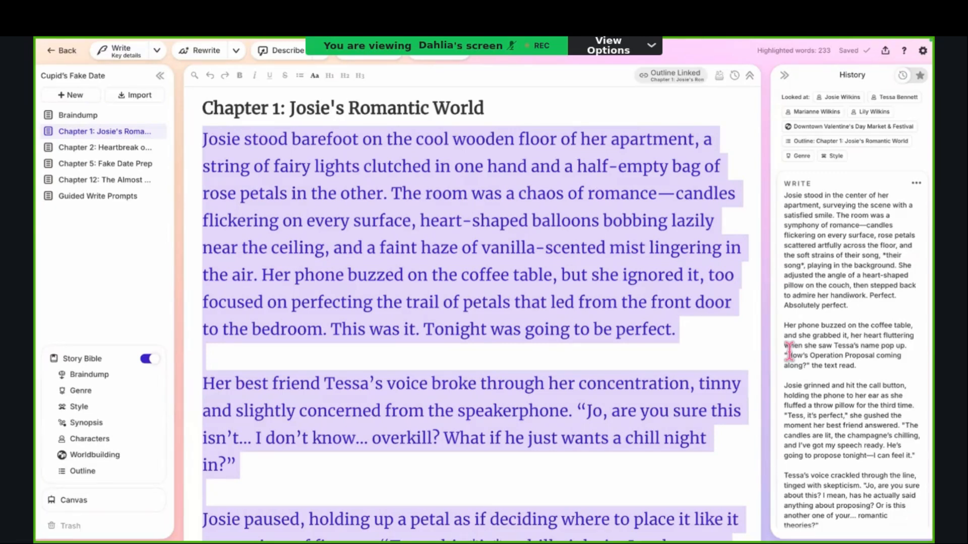
scroll(790, 351, "up", 2)
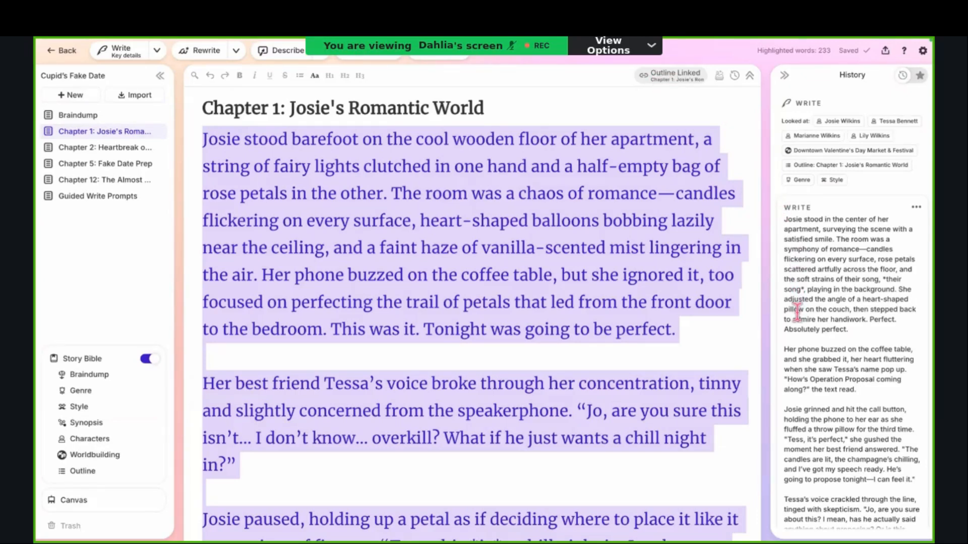
Step: Rate the second draft, the one opening with the key turning in the lock, with a thumbs down
scroll(797, 310, "down", 6)
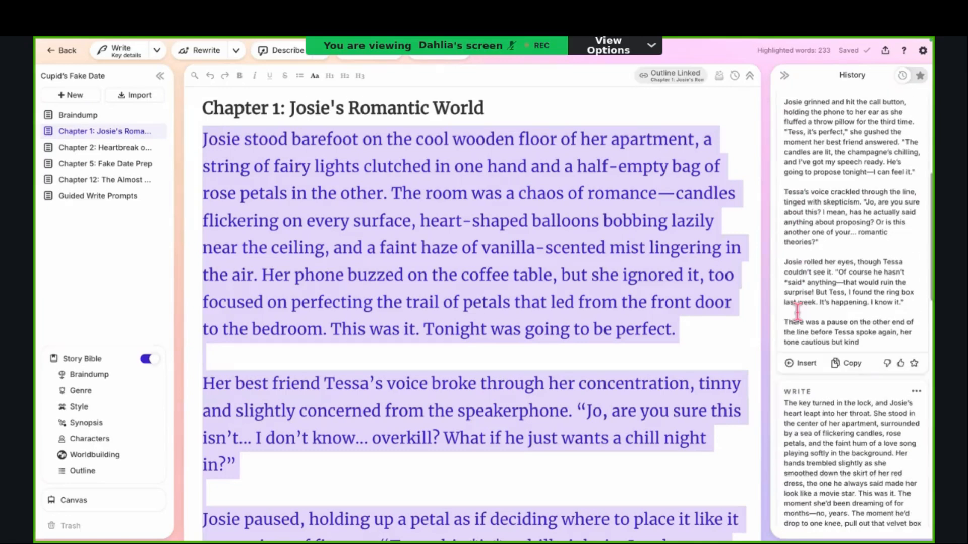
scroll(797, 312, "down", 1)
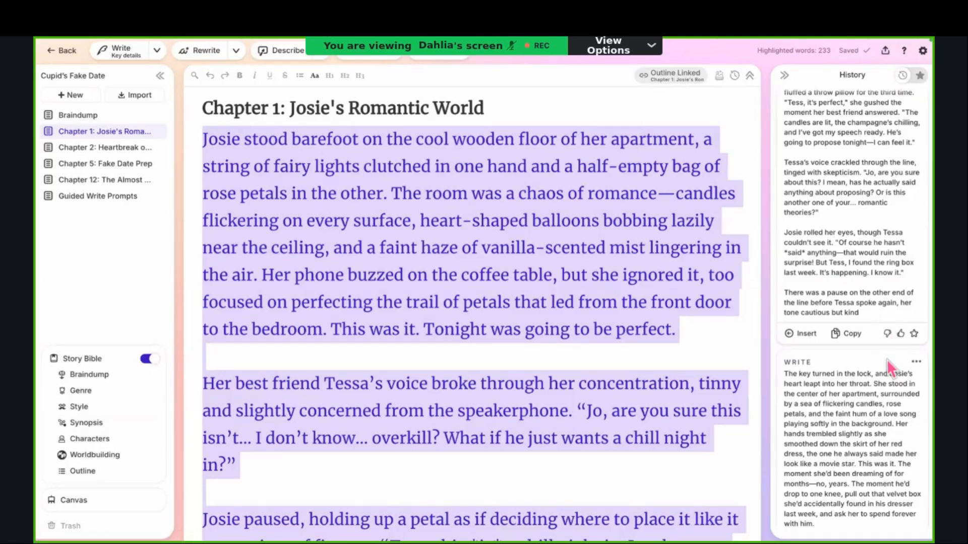
scroll(877, 393, "up", 5)
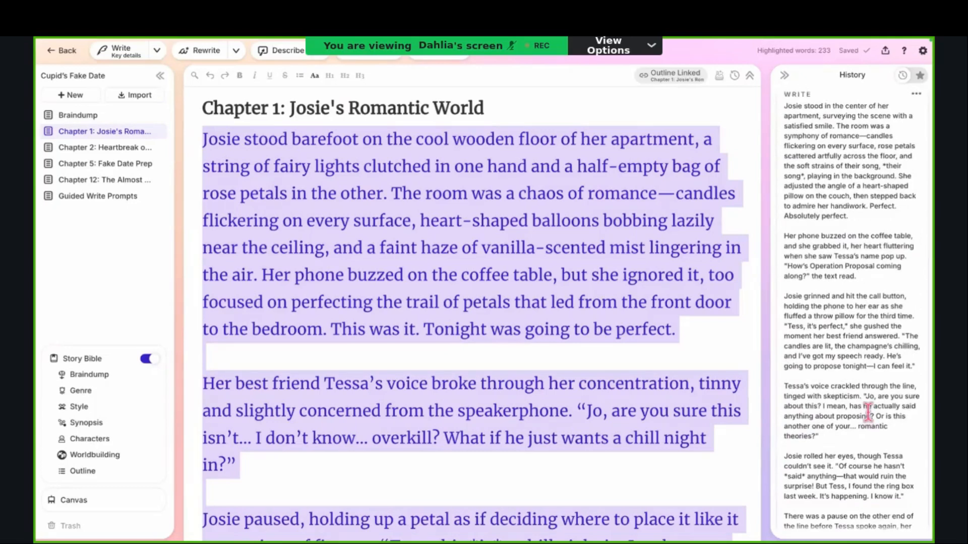
scroll(868, 411, "down", 8)
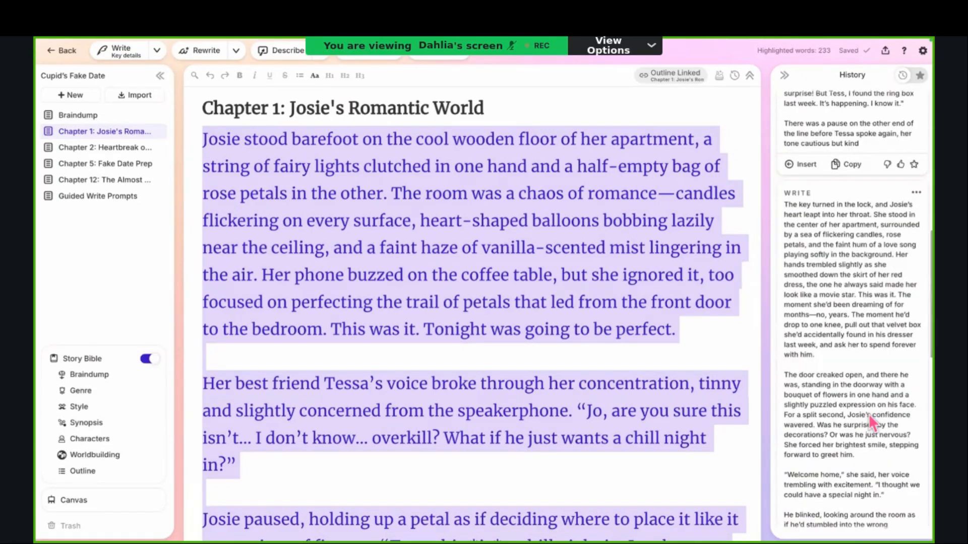
scroll(868, 411, "down", 4)
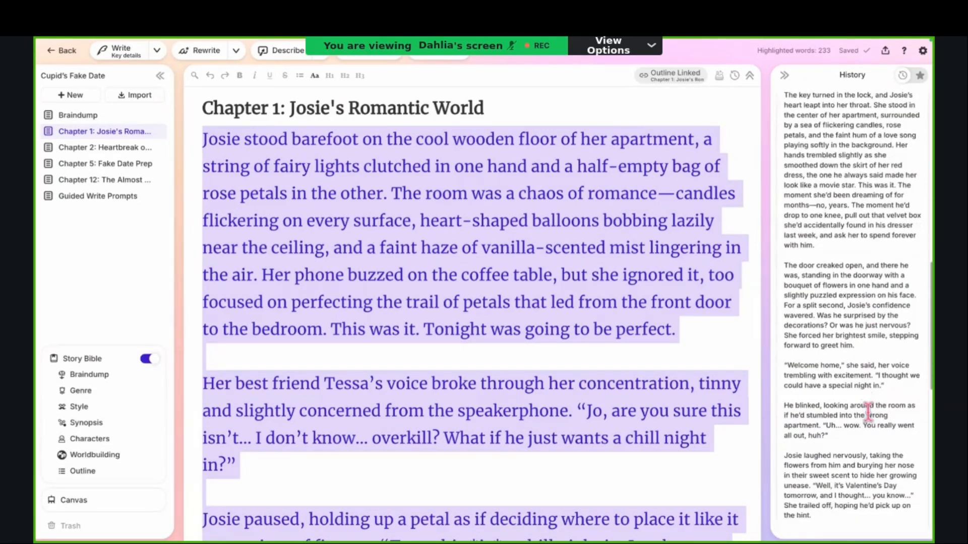
scroll(868, 412, "down", 3)
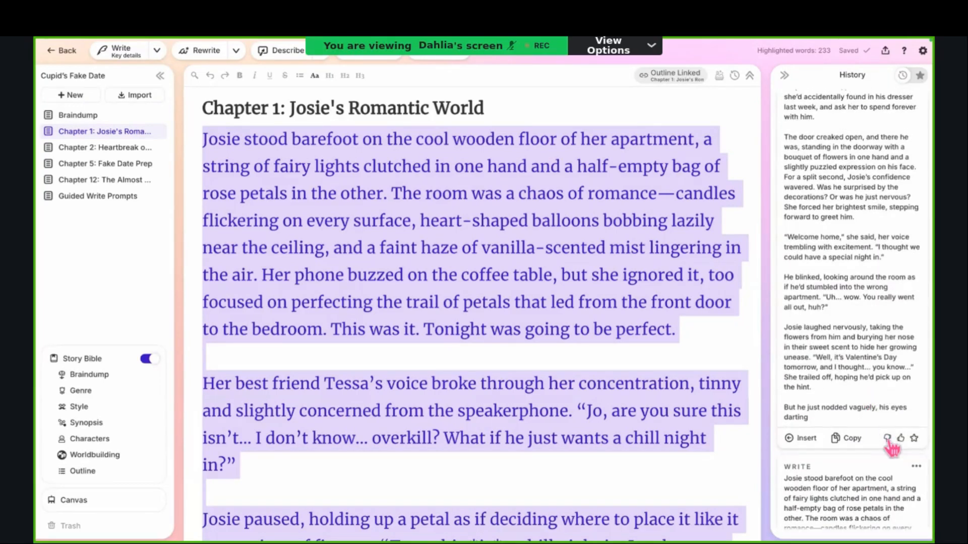
left_click(887, 438)
Step: Rate both the first draft and the barefoot-Josie third draft with a thumbs up
scroll(902, 379, "up", 5)
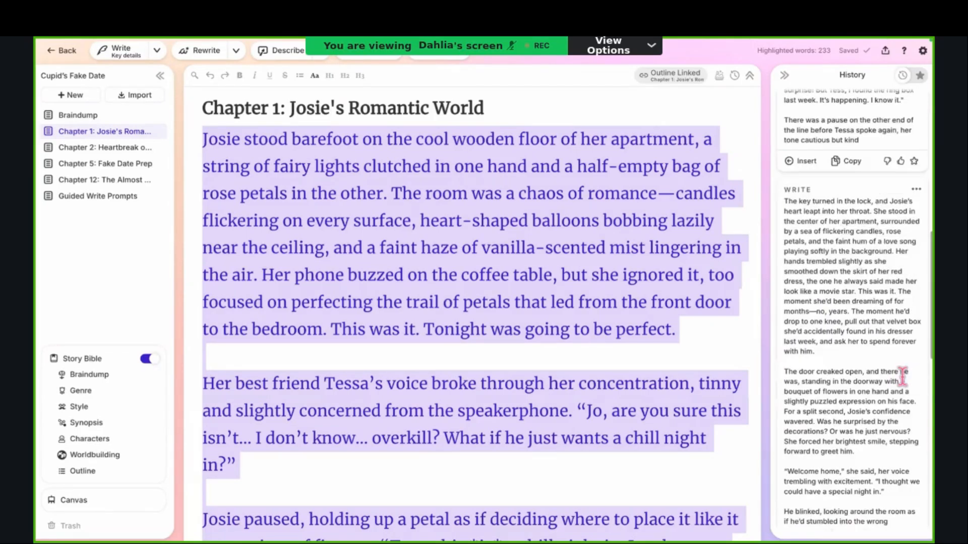
scroll(902, 379, "up", 1)
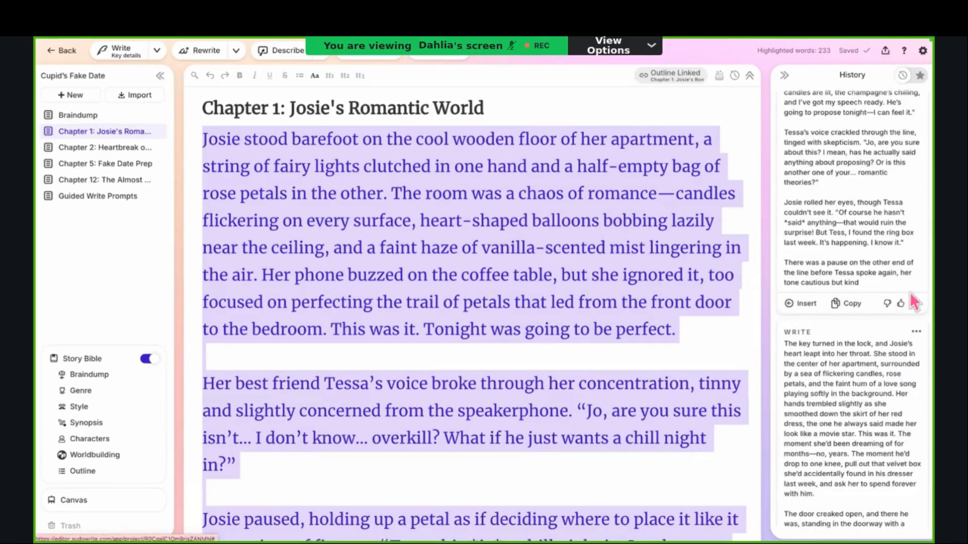
scroll(907, 313, "down", 6)
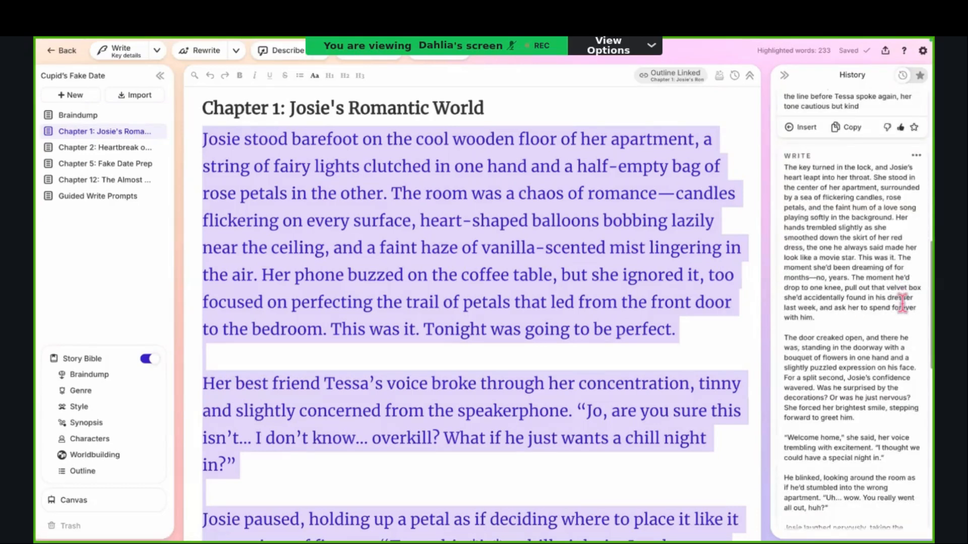
scroll(903, 304, "down", 2)
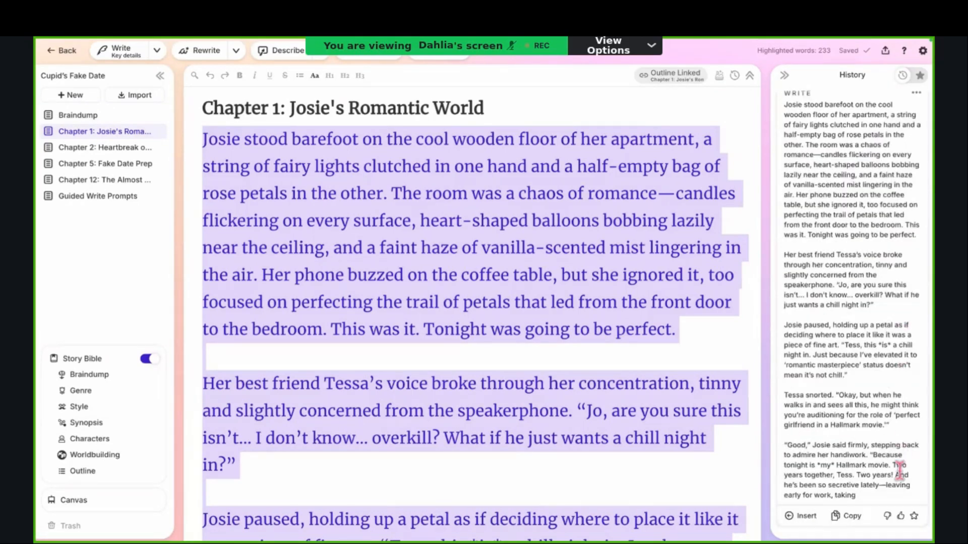
left_click(901, 515)
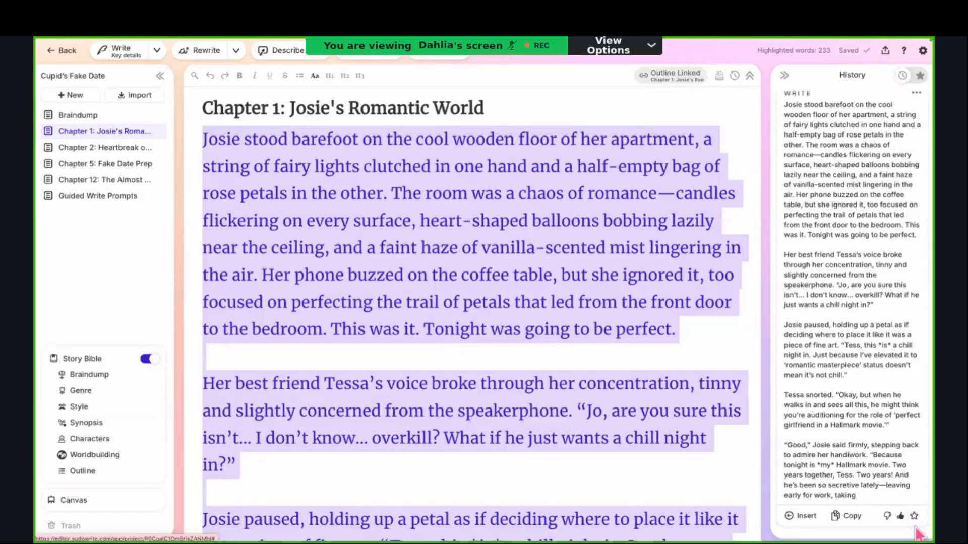
Step: Check the list of favorite drafts and return to the full generation history
scroll(893, 397, "down", 10)
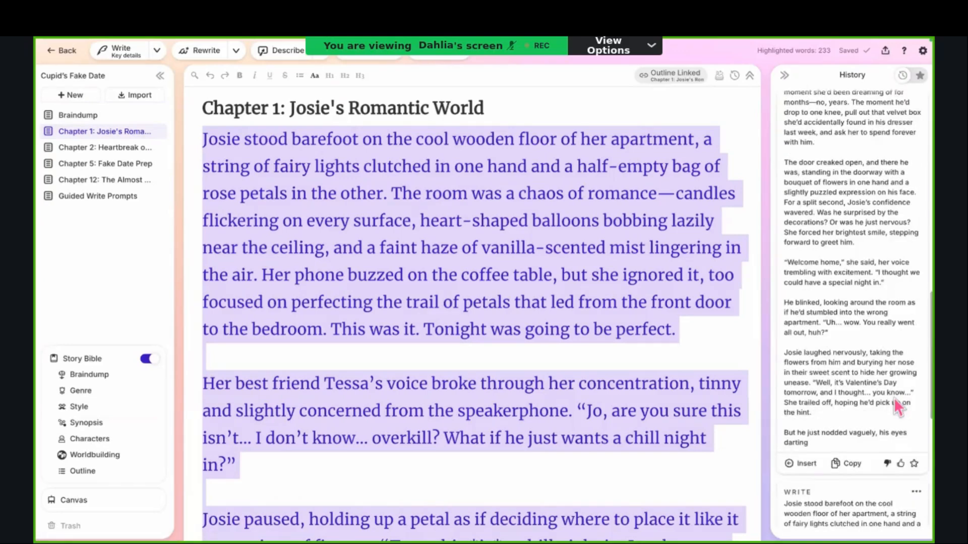
mouse_move(920, 87)
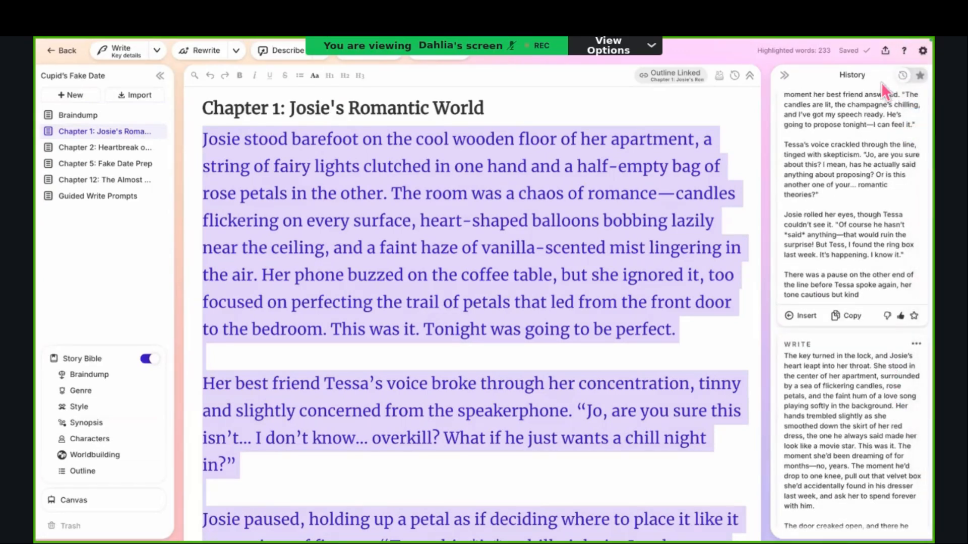
left_click(919, 77)
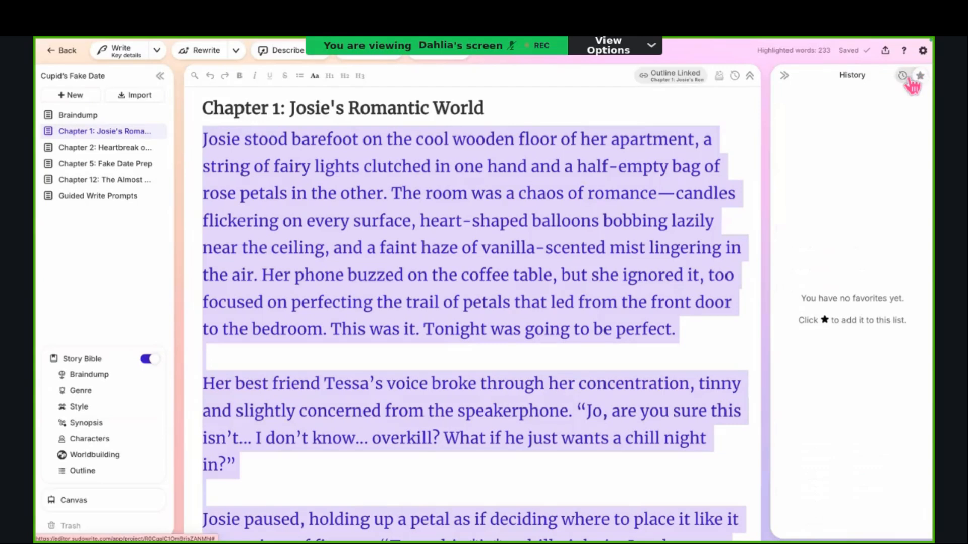
left_click(902, 76)
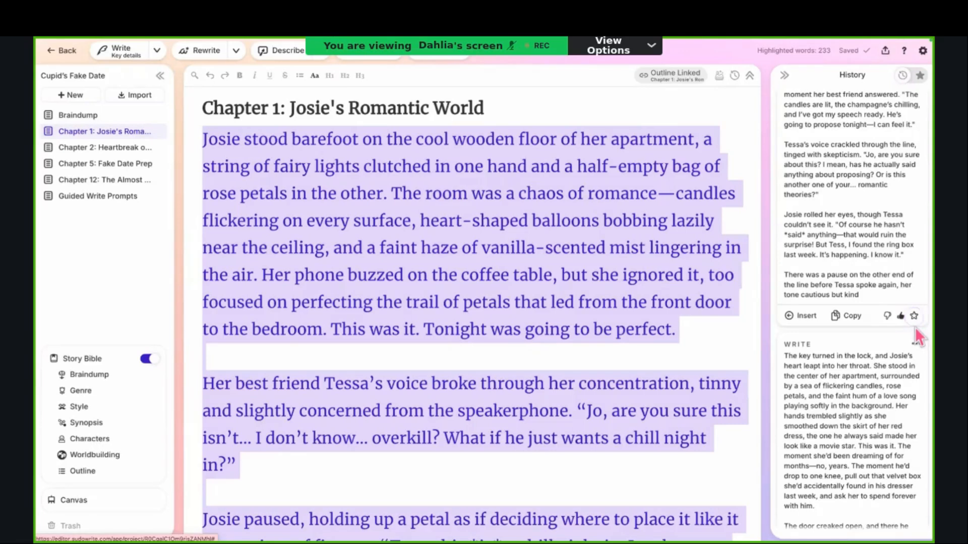
Step: Try starring the first draft and look at its Delete option without deleting the draft
left_click(914, 314)
left_click(914, 317)
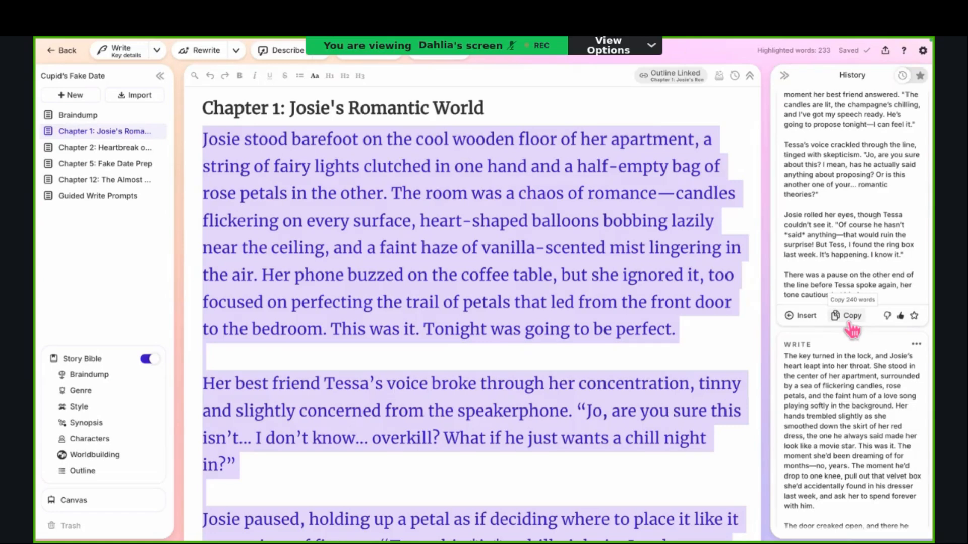
scroll(858, 244, "up", 5)
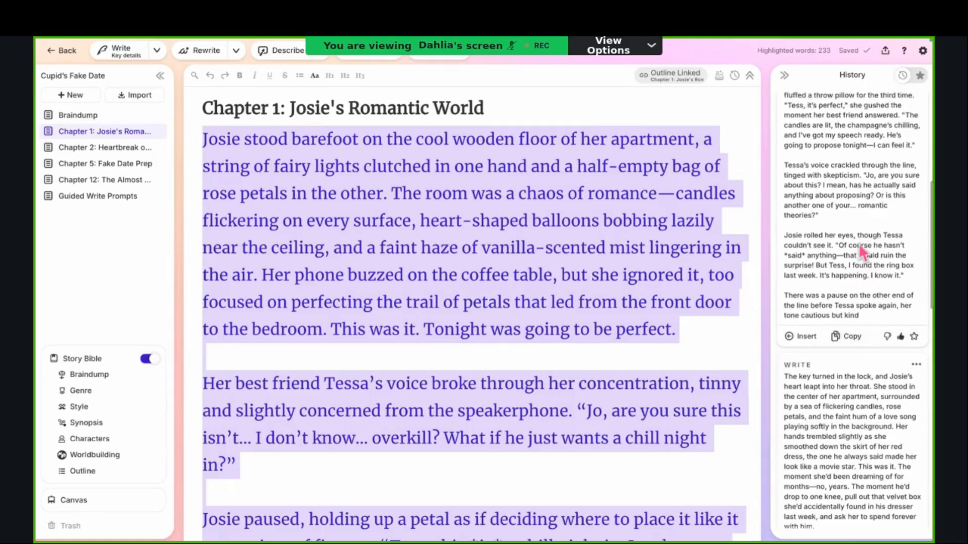
scroll(910, 217, "up", 2)
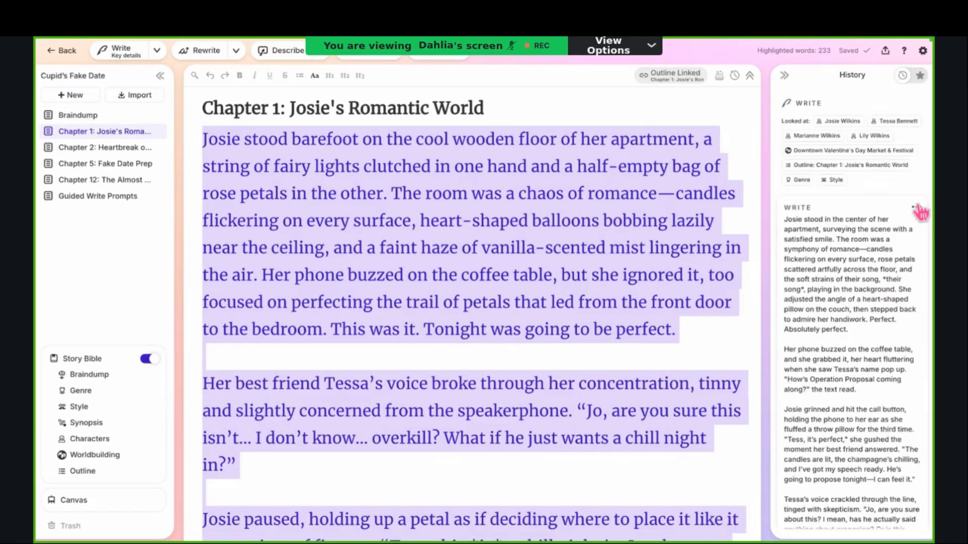
left_click(907, 207)
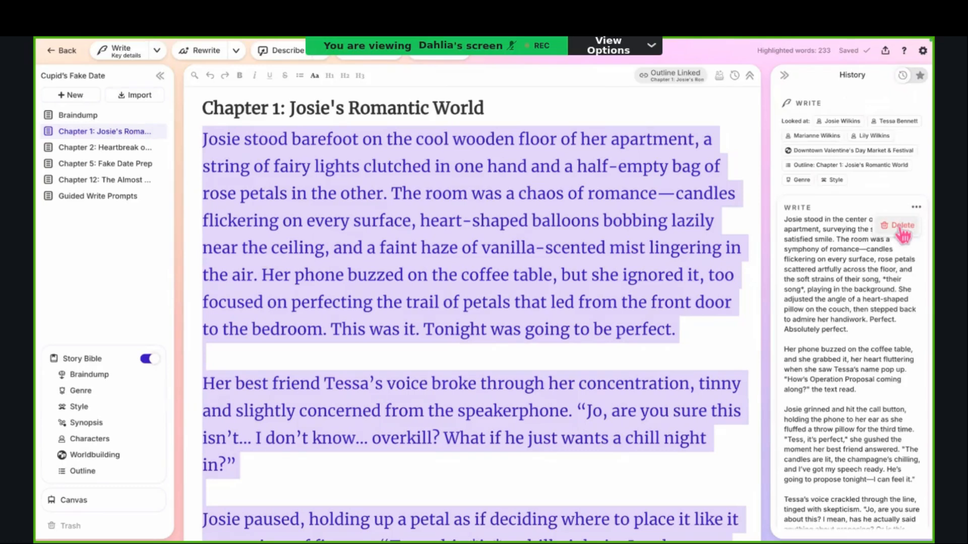
left_click(860, 278)
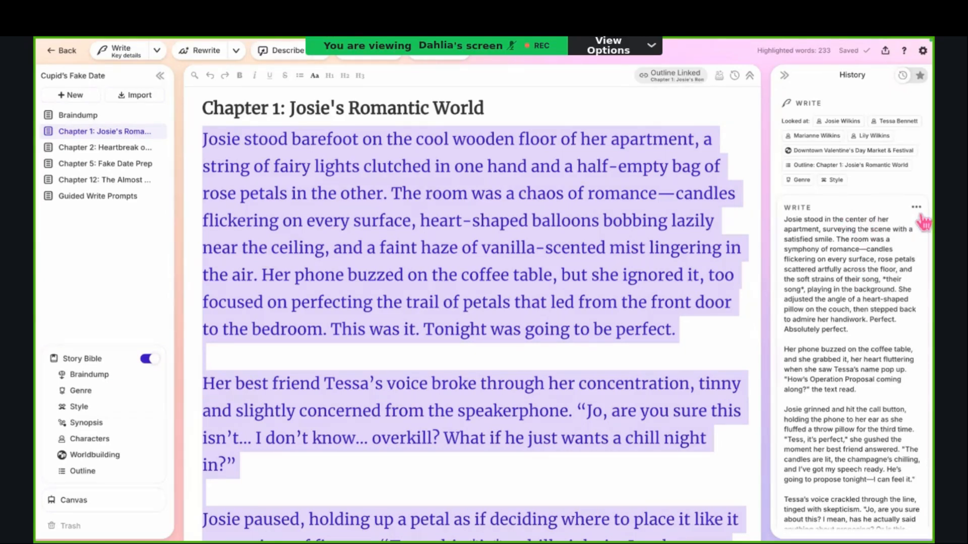
Step: Look over the remaining drafts in the history, then deselect the inserted Chapter 1 text and read it through to its end
scroll(871, 279, "down", 10)
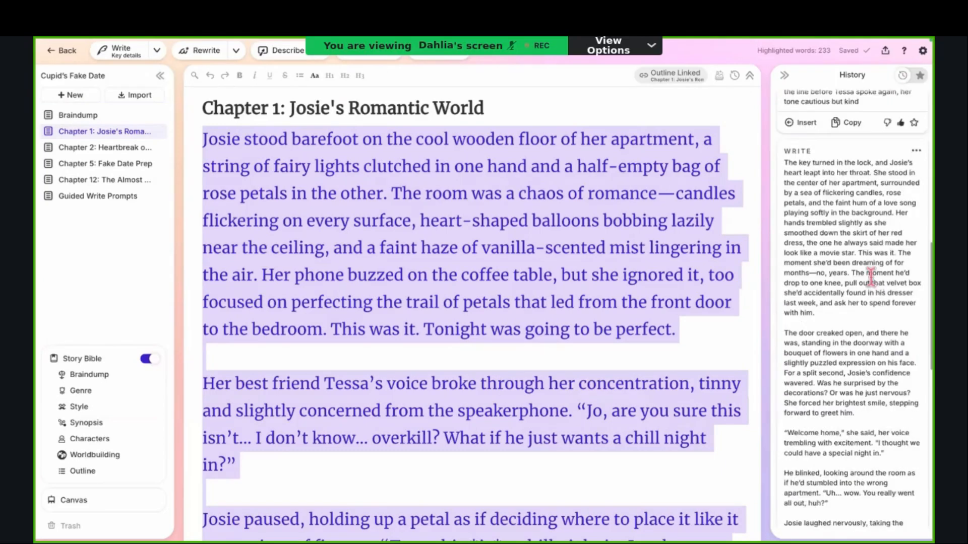
scroll(871, 278, "down", 1)
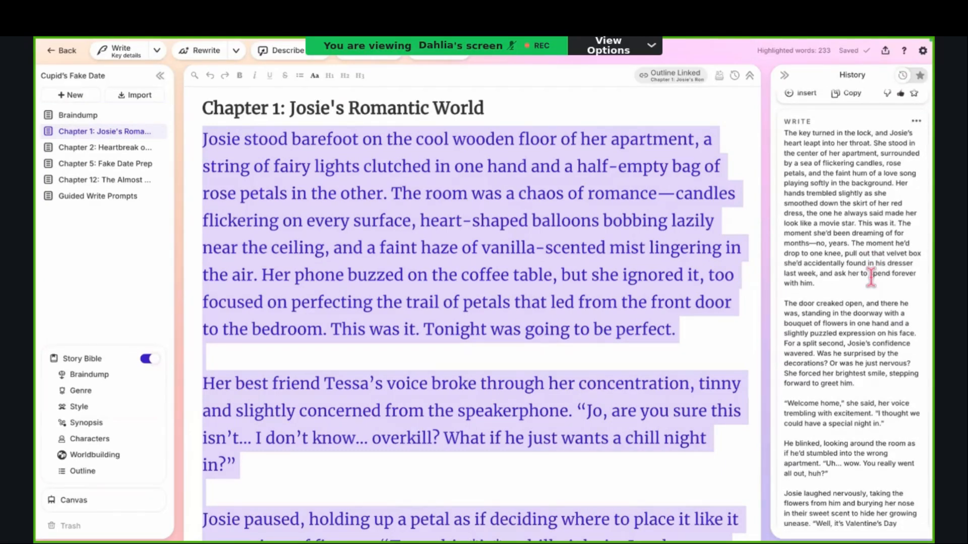
scroll(871, 278, "down", 1)
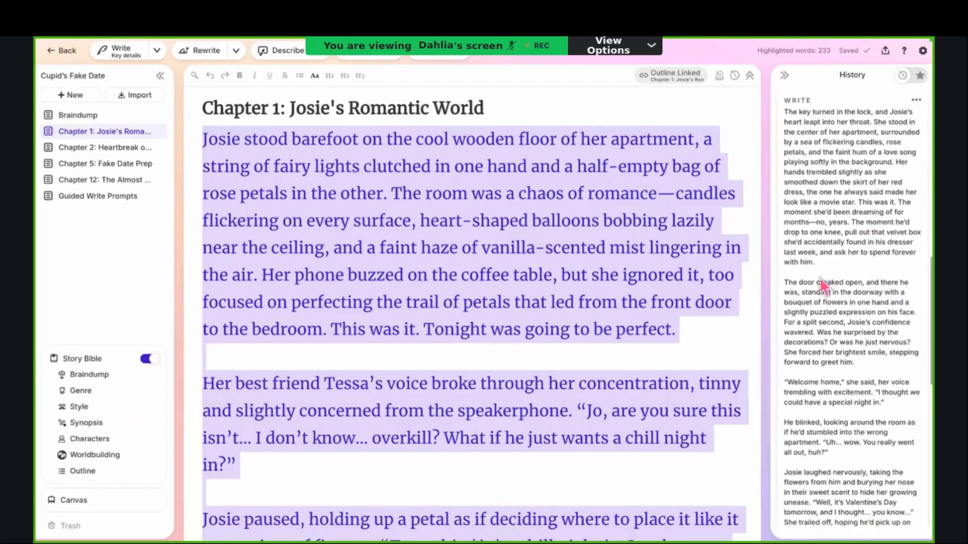
left_click(512, 142)
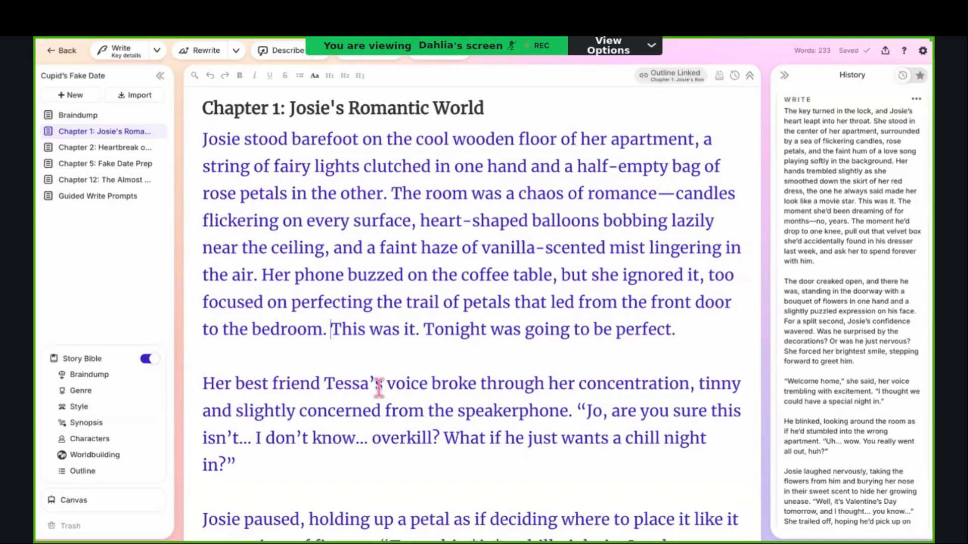
left_click(356, 499)
scroll(355, 501, "down", 5)
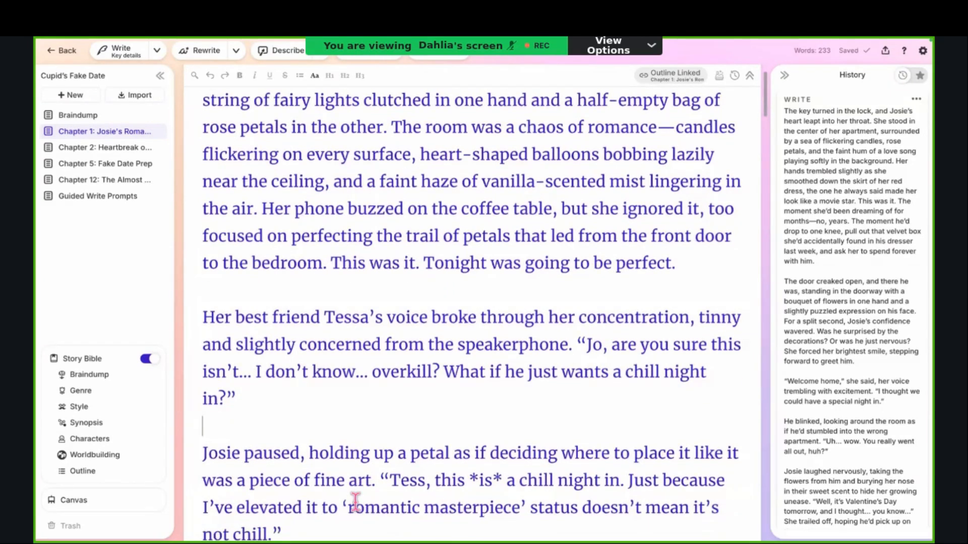
scroll(356, 504, "down", 3)
scroll(356, 504, "up", 2)
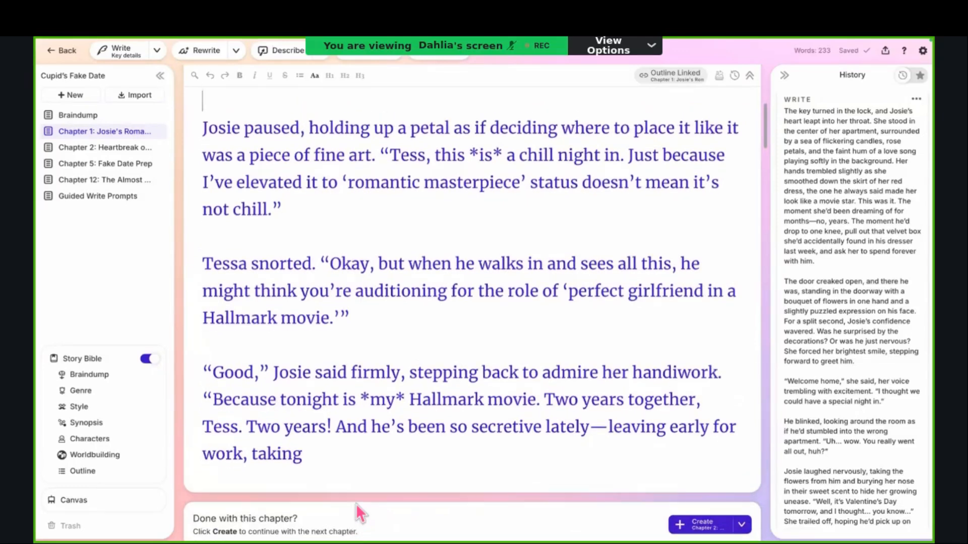
scroll(355, 501, "up", 1)
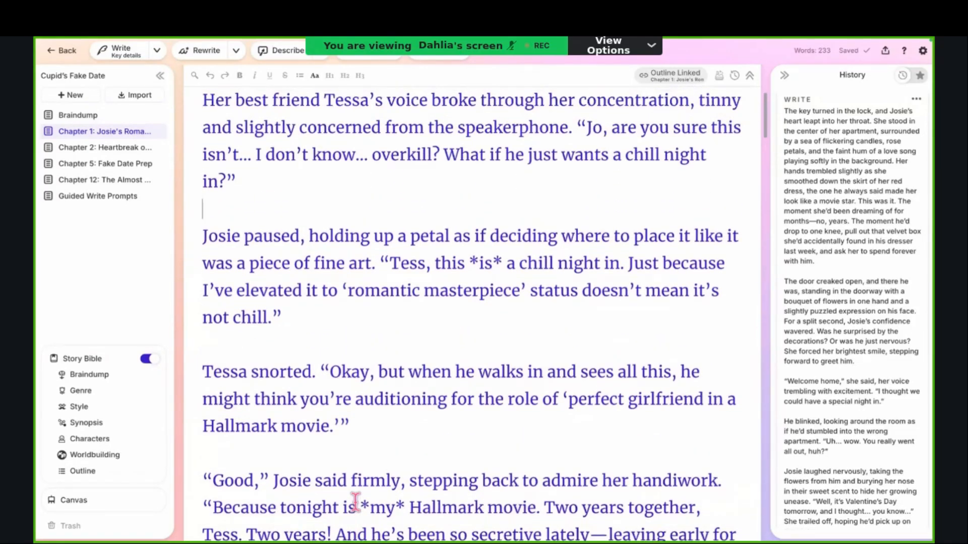
scroll(484, 283, "up", 3)
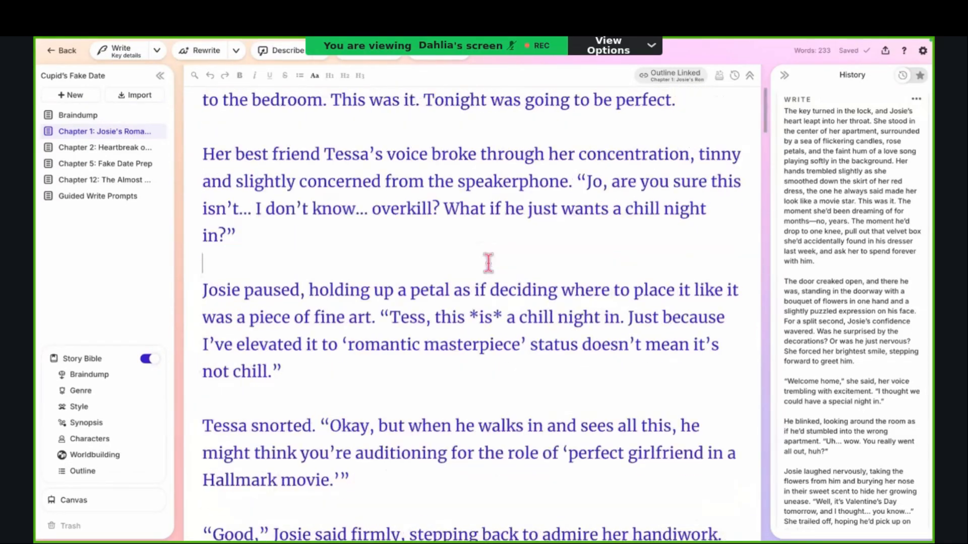
Step: Remove the asterisks around the word "is" in Josie's "Tess, this is a chill night in" line
scroll(484, 287, "down", 2)
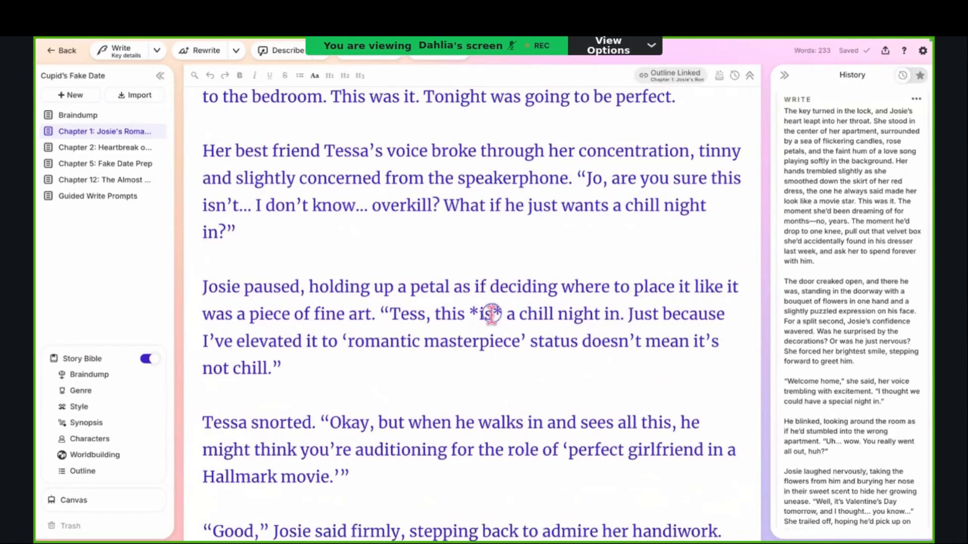
double_click(482, 315)
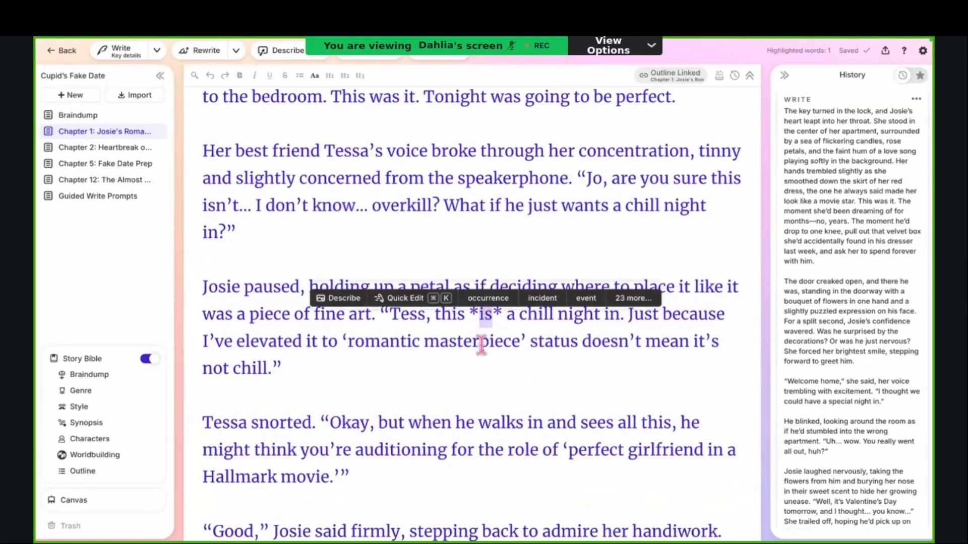
left_click(481, 342)
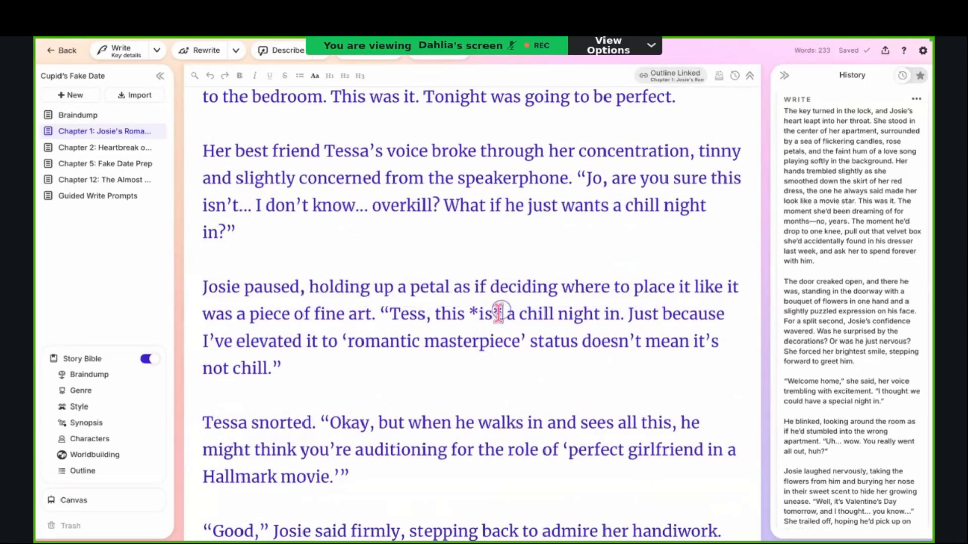
left_click_drag(502, 313, 470, 312)
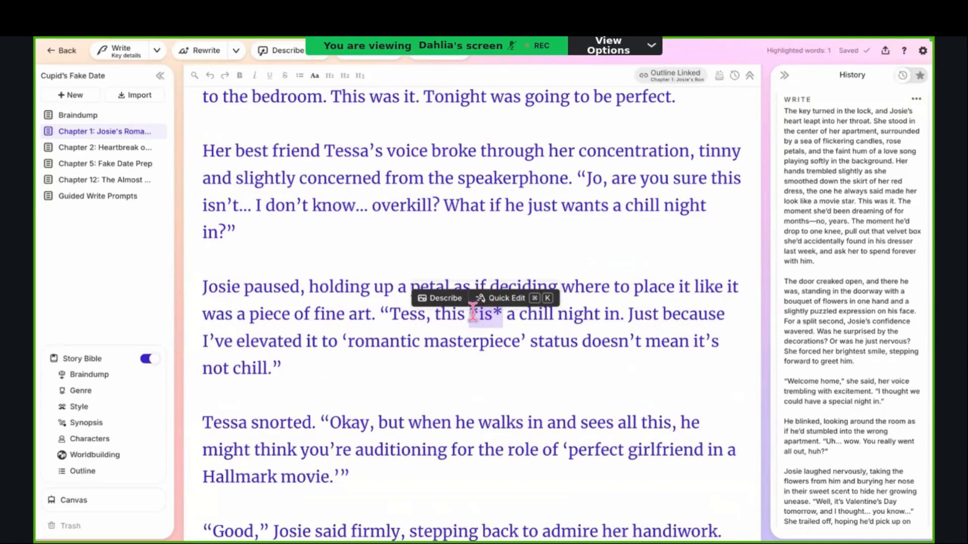
left_click(477, 345)
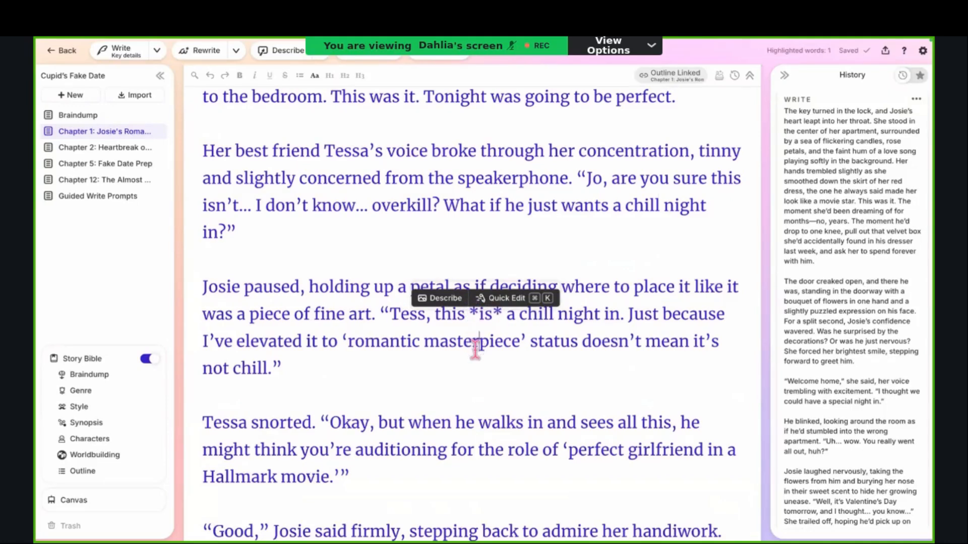
left_click(503, 311)
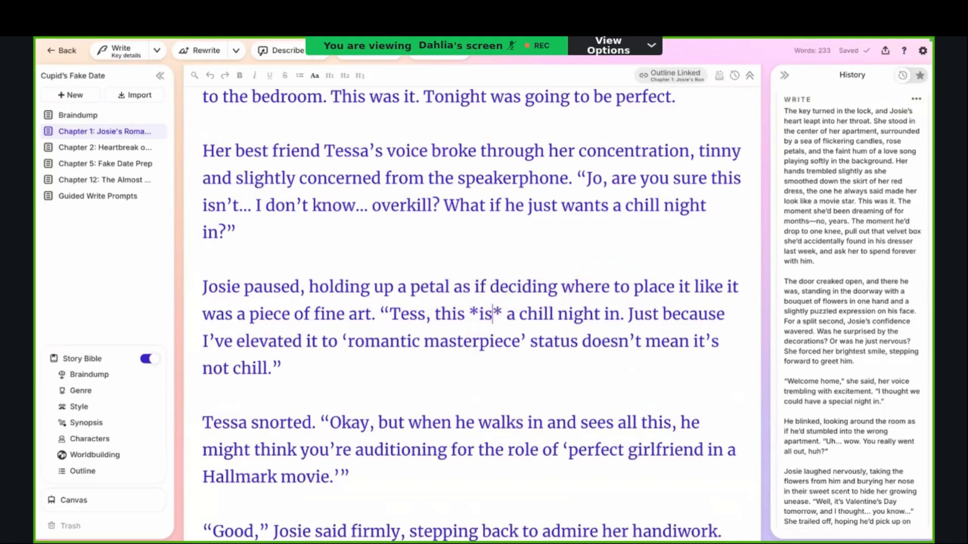
key("BackSpace")
key("Left")
key("Left")
key("BackSpace")
Step: Italicize the word "is" in Josie's "chill night in" line
key("shift+Right")
key("shift+Right")
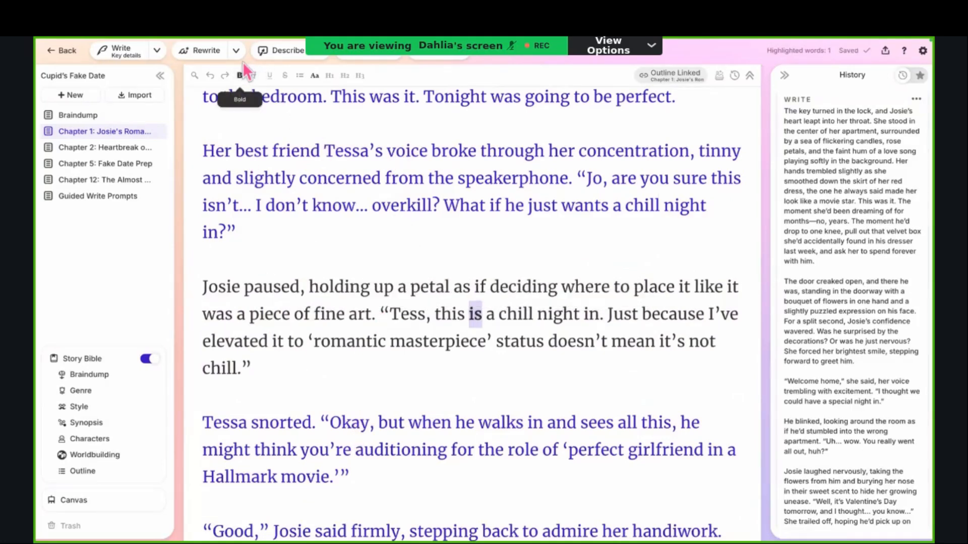
left_click(256, 76)
left_click(256, 75)
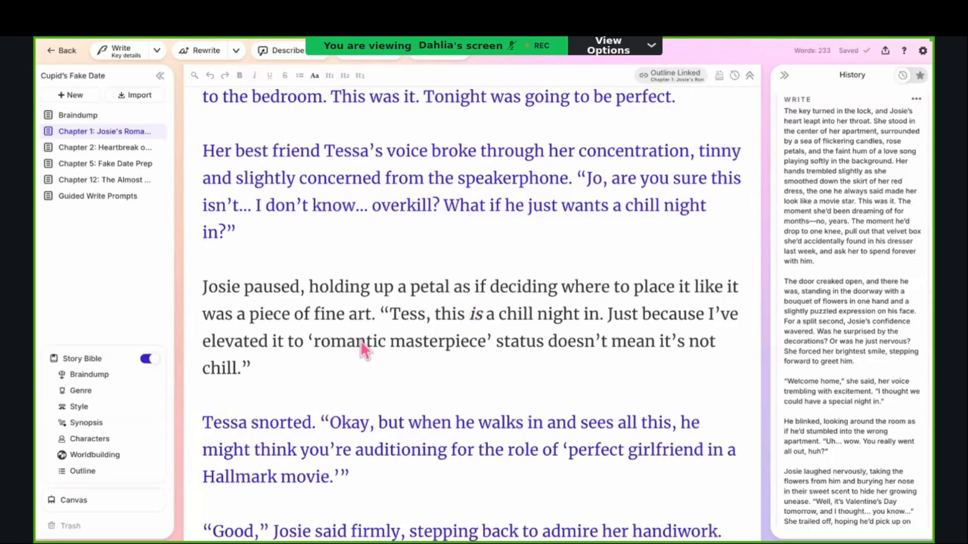
Step: Italicize "my" in "Because tonight is my Hallmark movie" and delete the asterisks on both sides of it
scroll(361, 341, "down", 6)
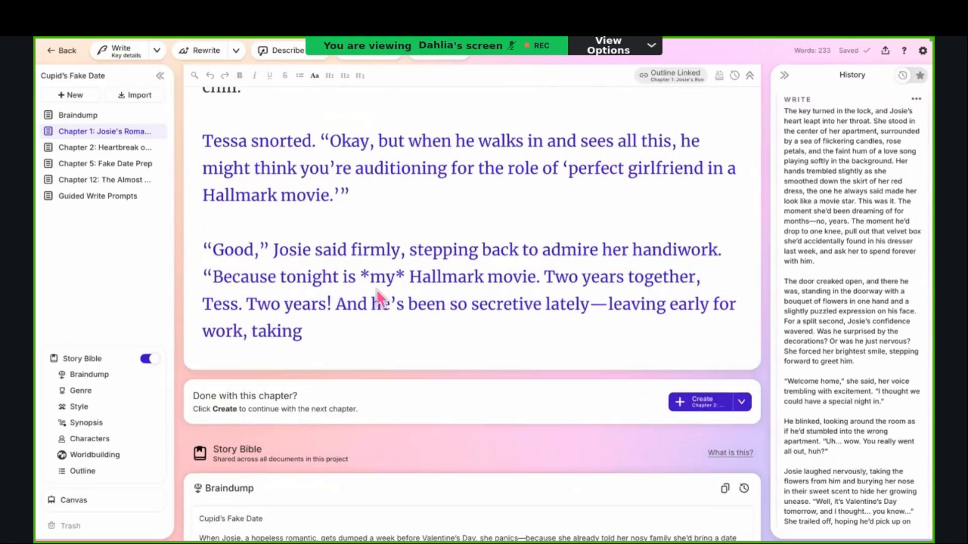
double_click(382, 278)
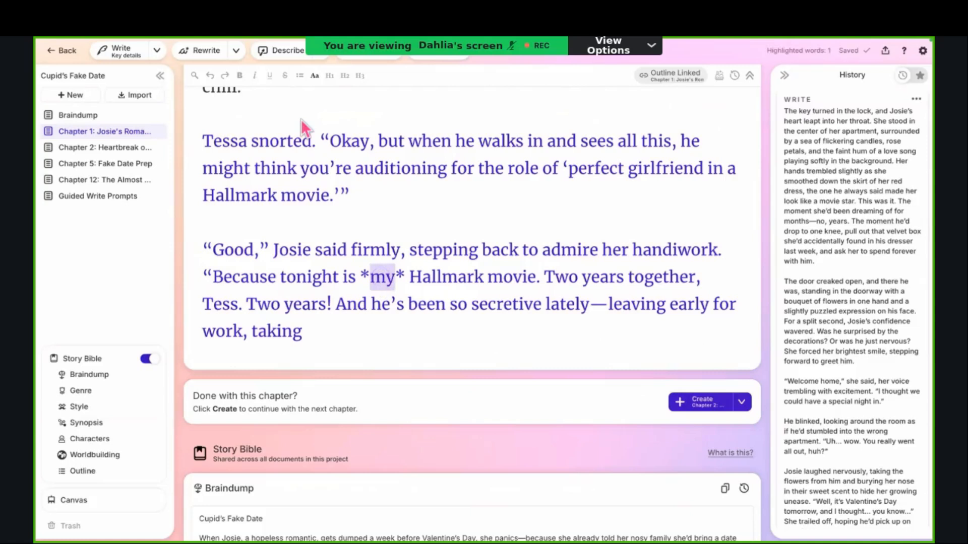
left_click(256, 76)
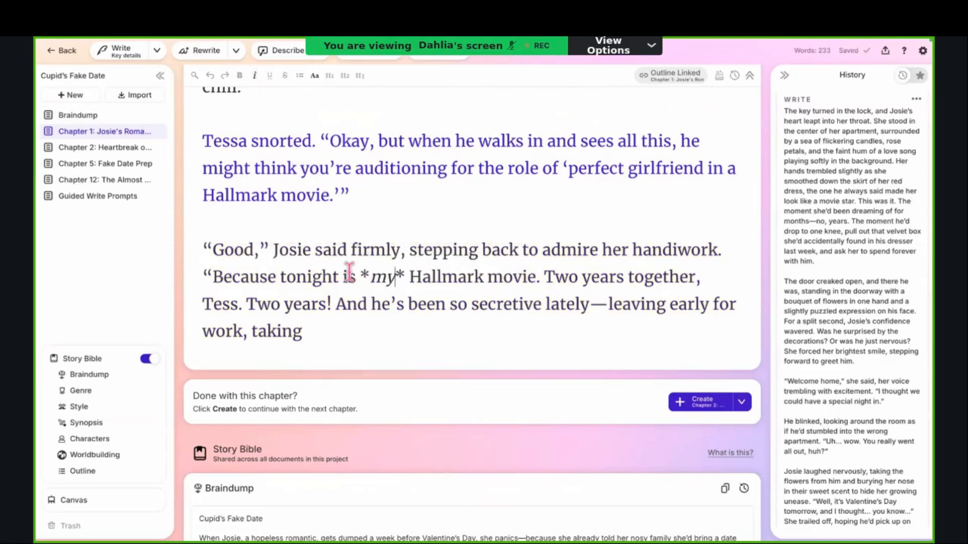
left_click(365, 279)
key("BackSpace")
key("Right")
key("Right")
key("Right")
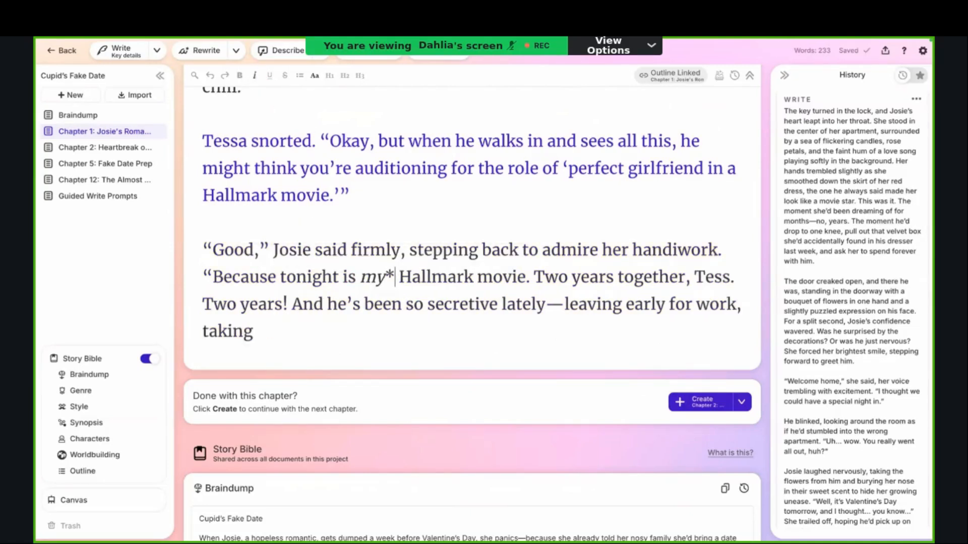
key("BackSpace")
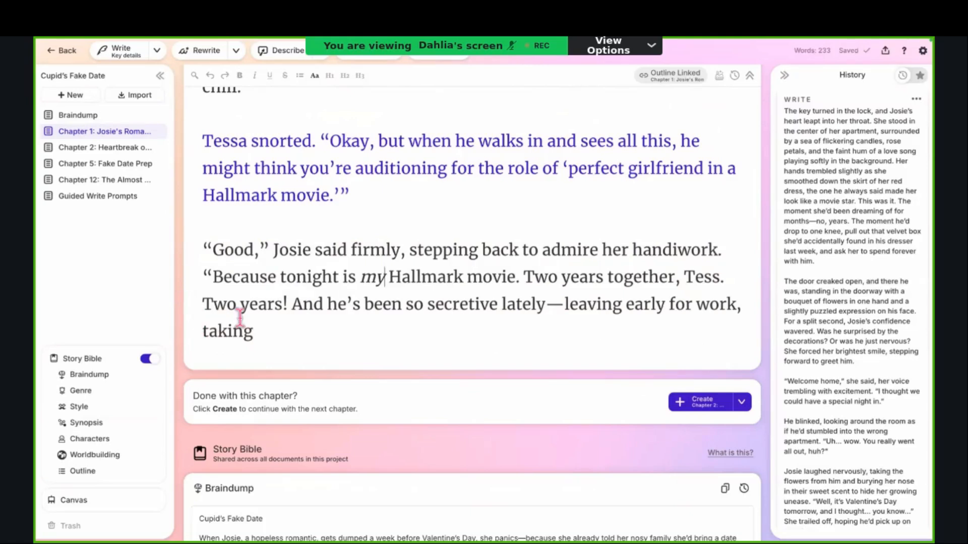
Step: Review the Chapter 1 draft from its last paragraph to its opening, along with the start of the Story Bible beneath it
left_click_drag(266, 328, 203, 248)
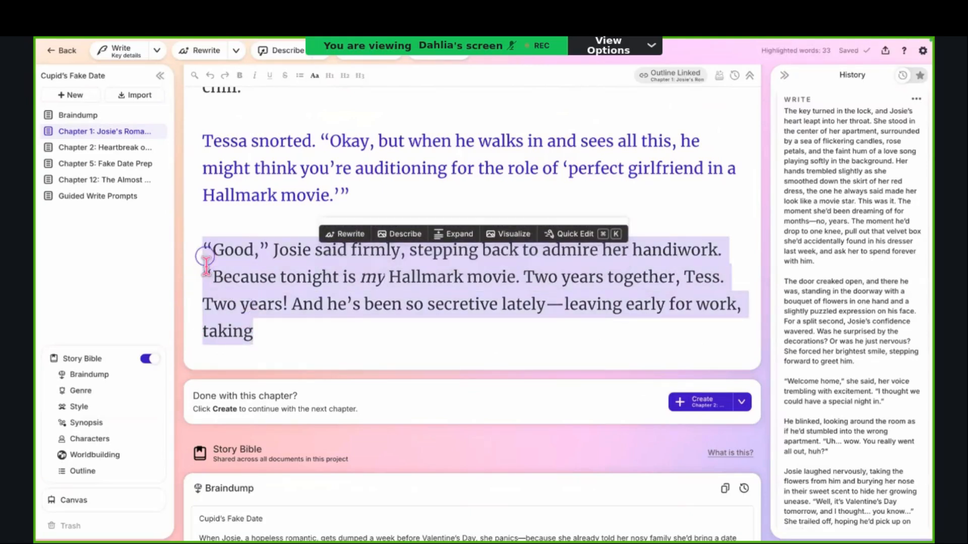
left_click(274, 321)
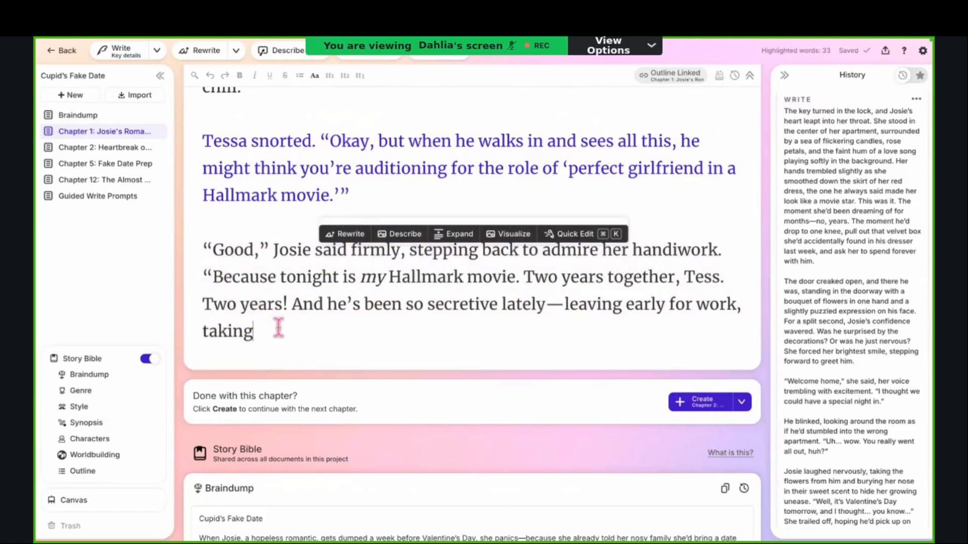
scroll(277, 327, "up", 1)
scroll(279, 333, "up", 2)
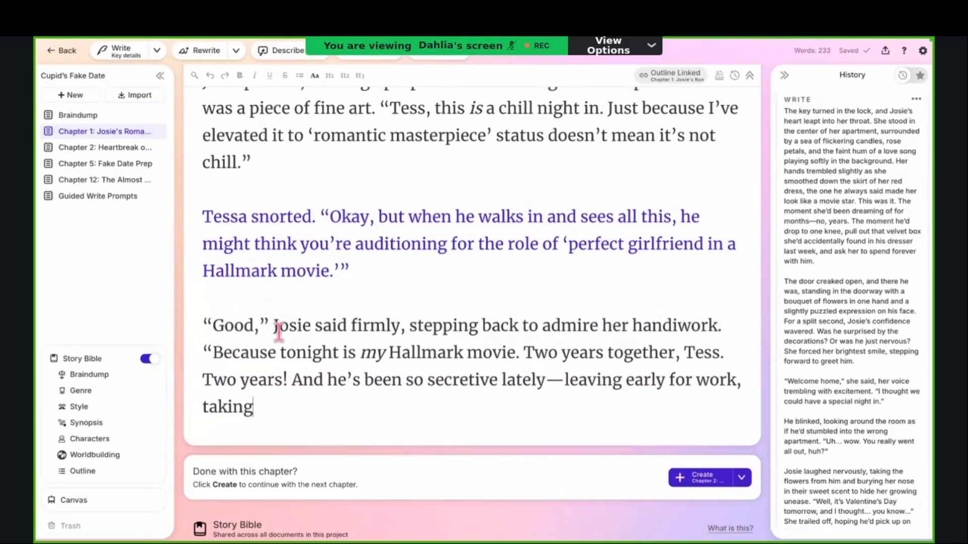
scroll(325, 268, "up", 8)
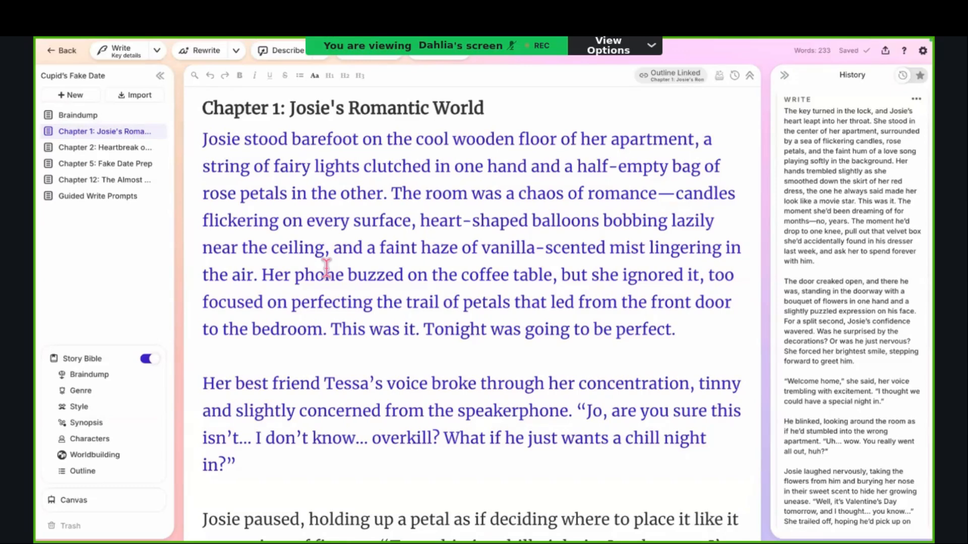
scroll(326, 269, "down", 15)
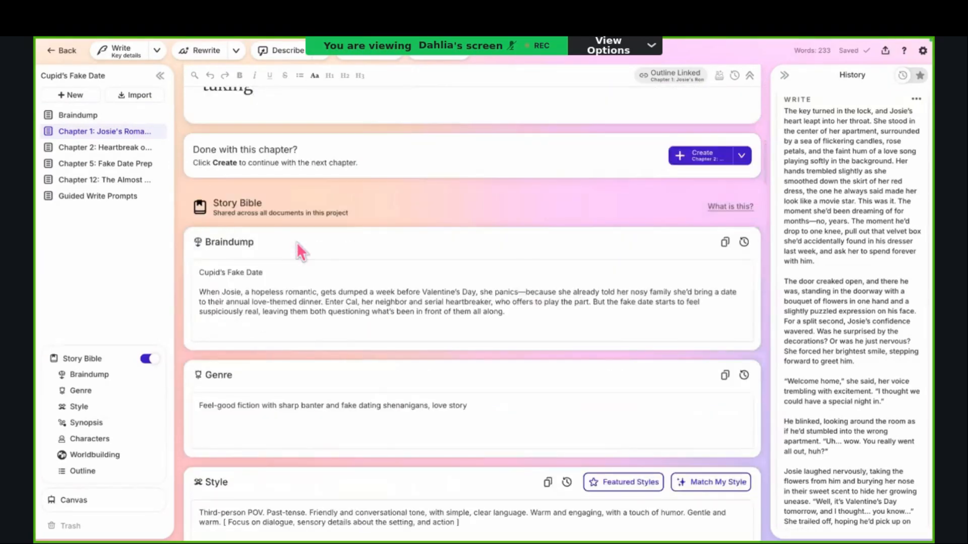
scroll(283, 131, "up", 1)
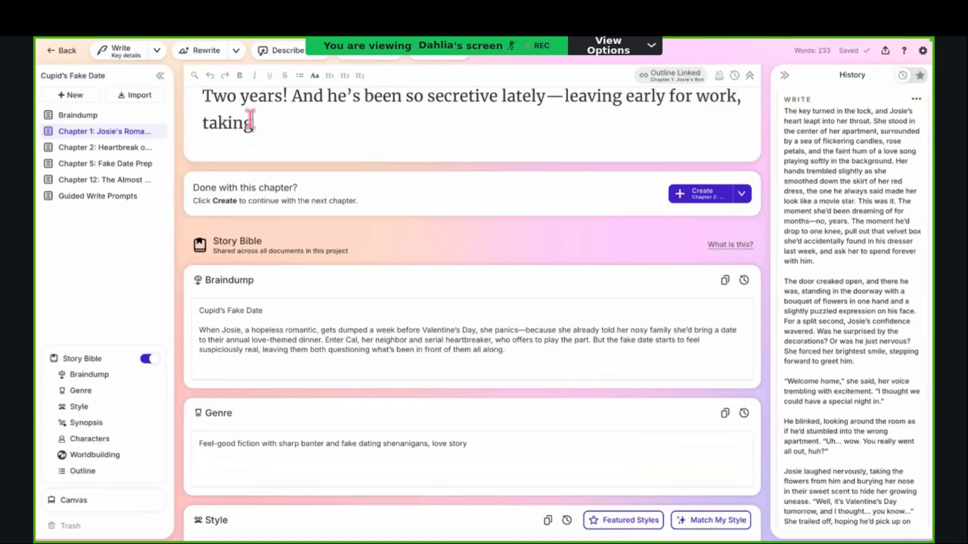
scroll(250, 124, "up", 1)
scroll(250, 124, "up", 5)
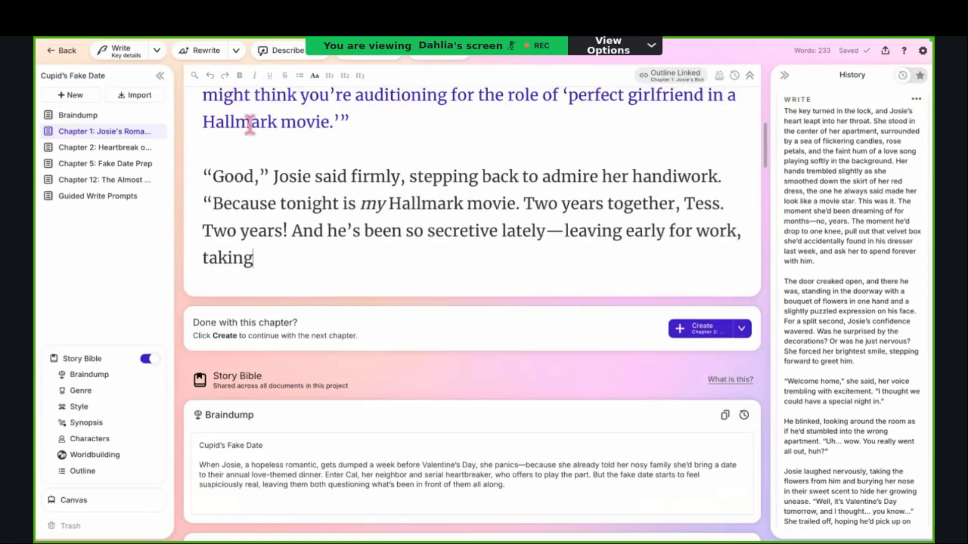
Step: Choose the Guided mode of Write for Chapter 1 and switch to the Guided Write Prompts document in the other browser tab
left_click(157, 50)
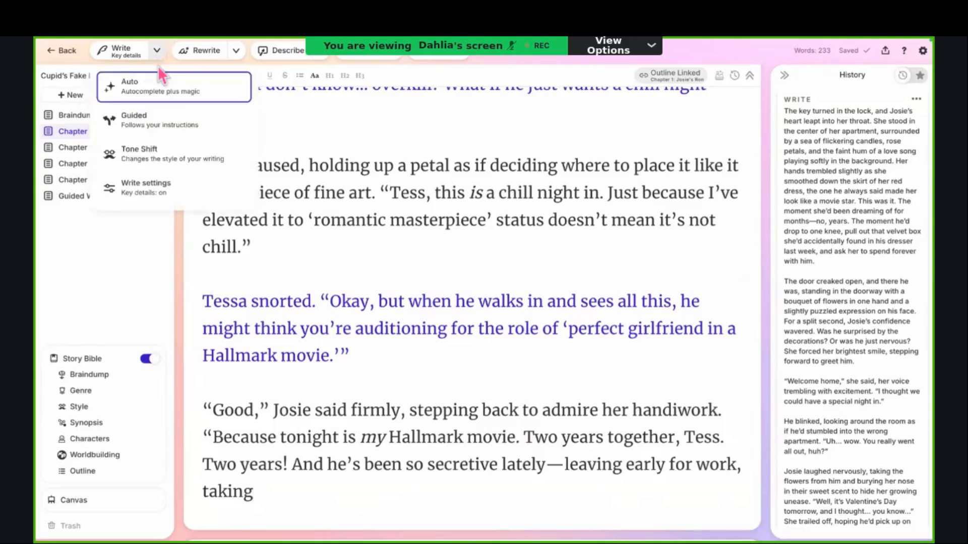
left_click(162, 117)
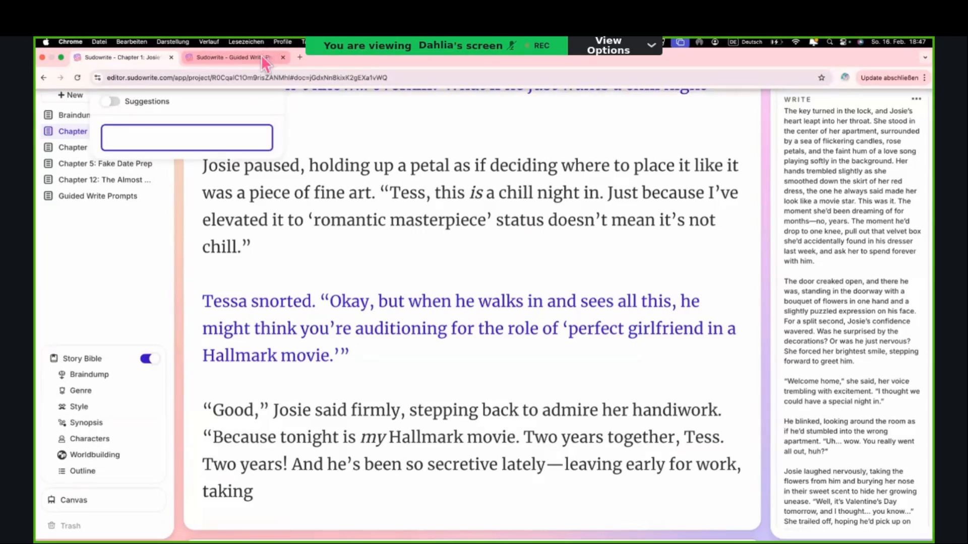
left_click(261, 57)
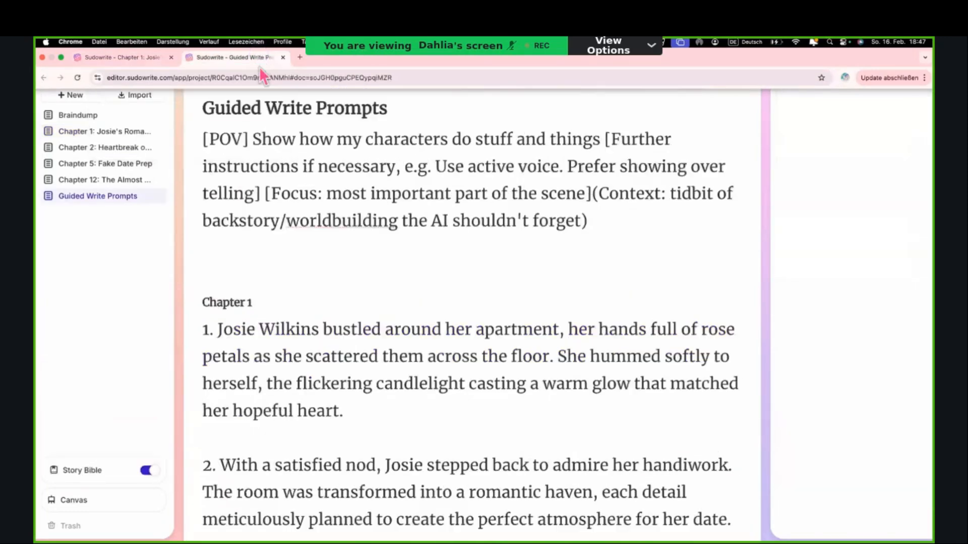
left_click(253, 294)
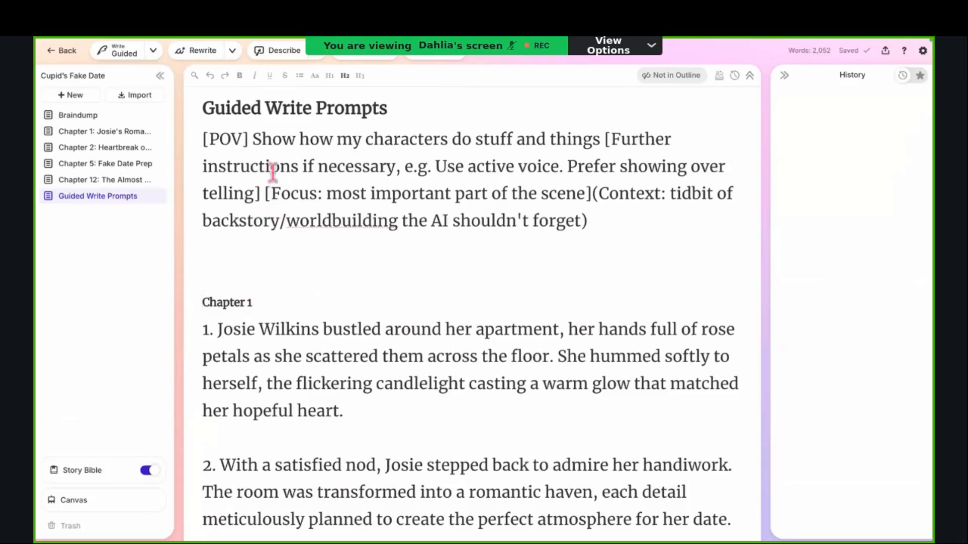
Step: Examine the POV, character action and further-instructions parts of the guided prompt template by highlighting them in turn
left_click(204, 140)
left_click_drag(203, 139, 256, 133)
left_click(274, 132)
left_click_drag(601, 139, 490, 136)
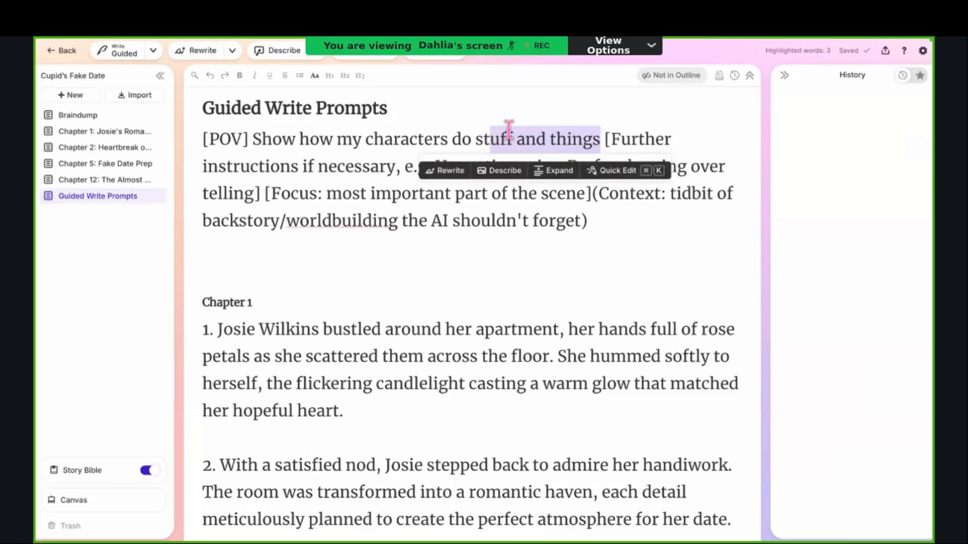
left_click(509, 132)
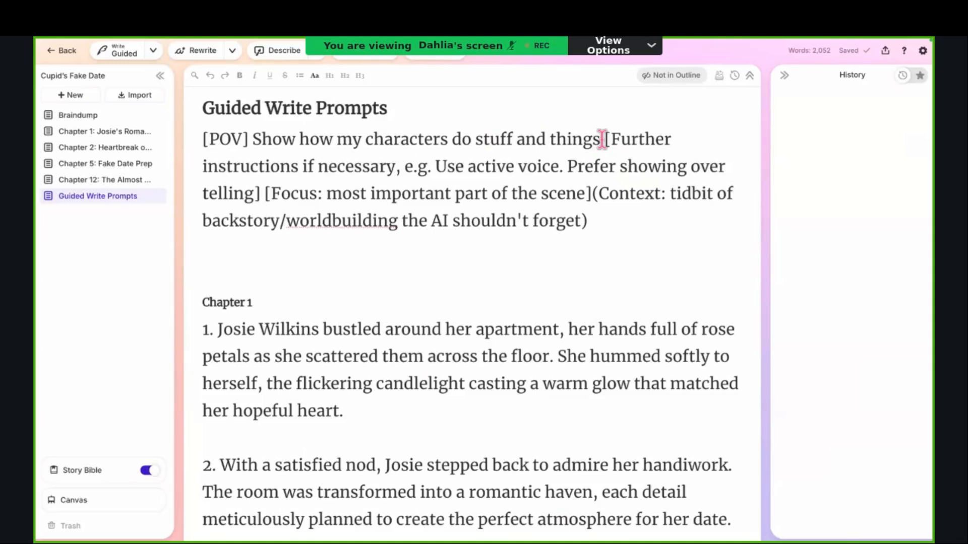
left_click_drag(602, 139, 385, 177)
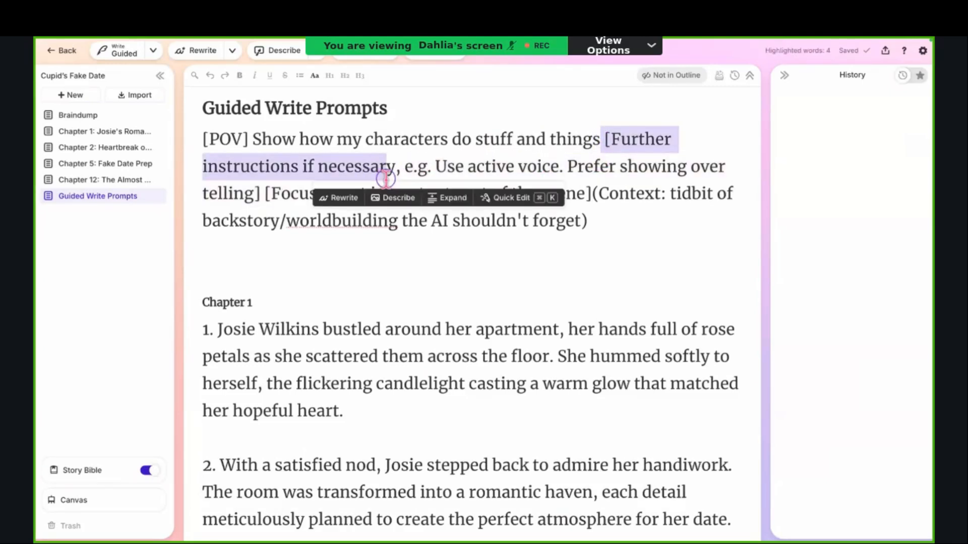
left_click(427, 155)
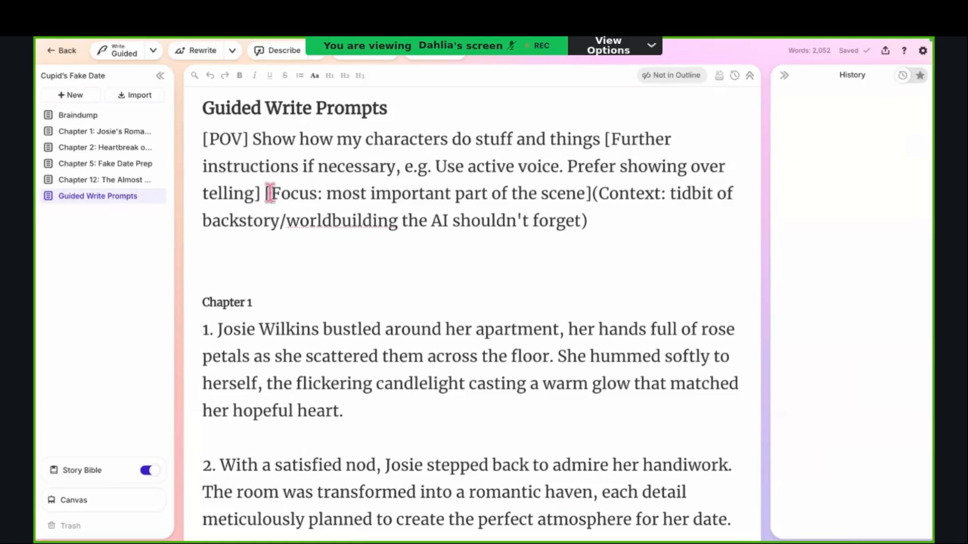
Step: Examine the template's Focus part and the parentheses around Context, and highlight the bracketed further instructions together with the Focus part
left_click_drag(270, 194, 506, 182)
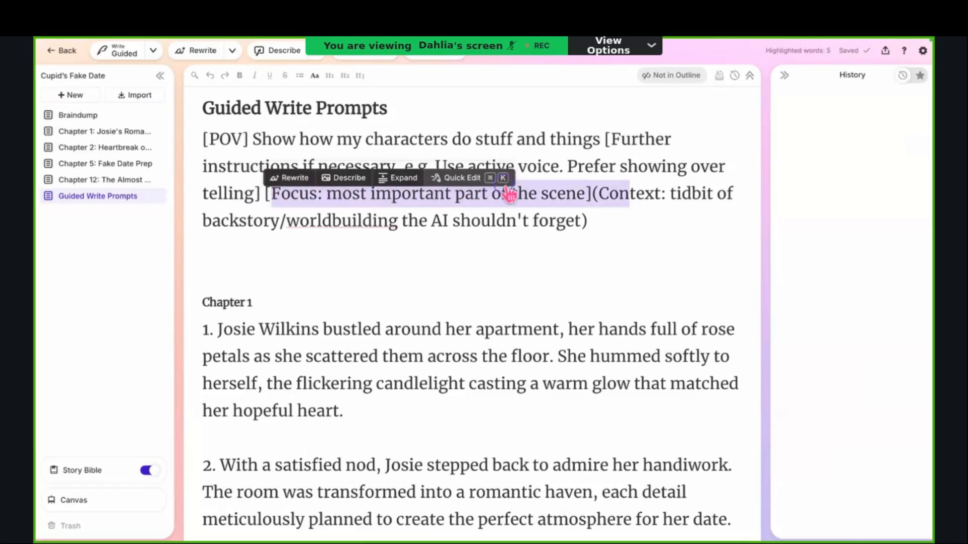
left_click(475, 208)
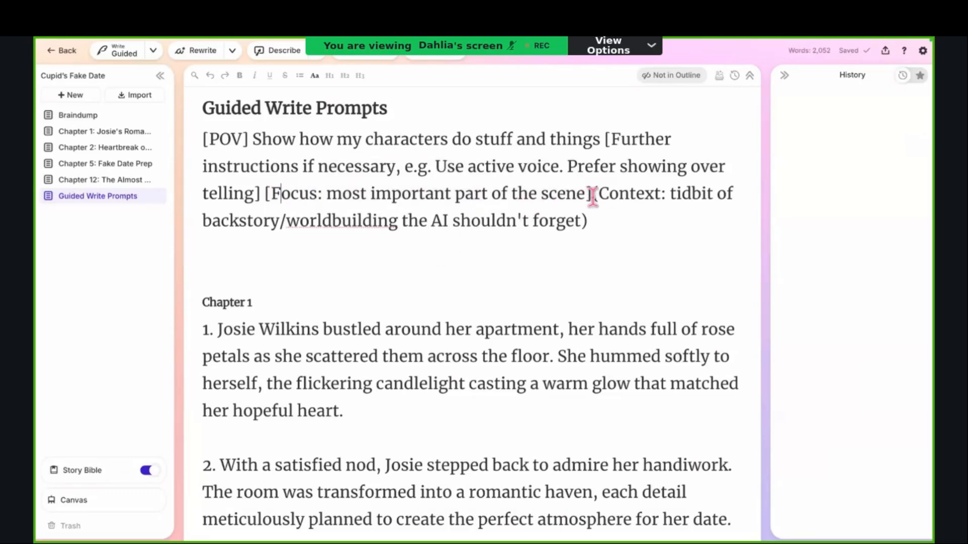
left_click_drag(593, 195, 603, 196)
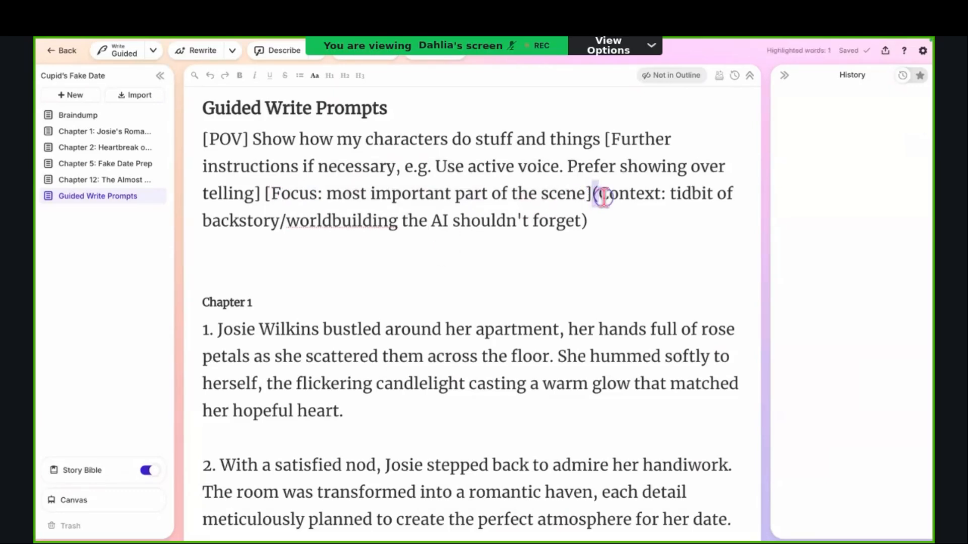
left_click(597, 222)
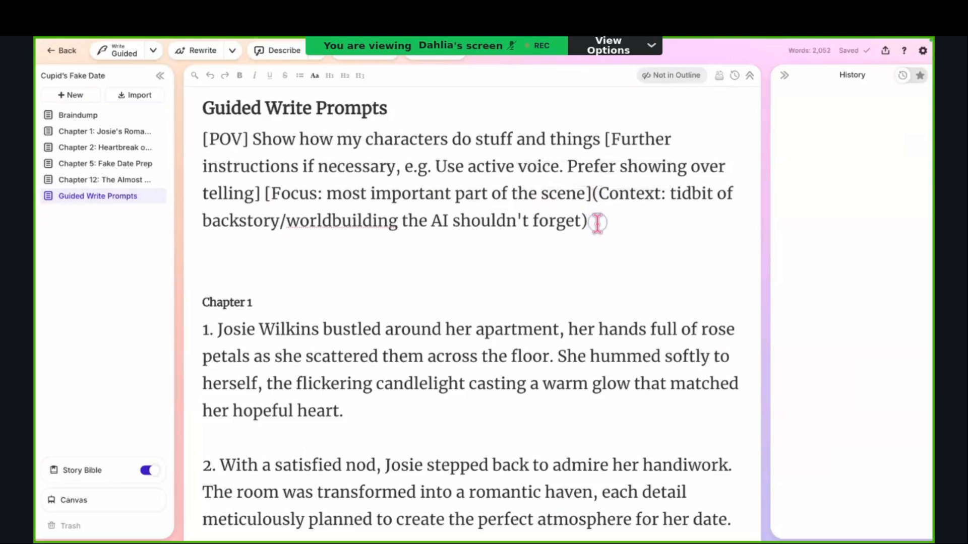
left_click_drag(597, 221, 580, 221)
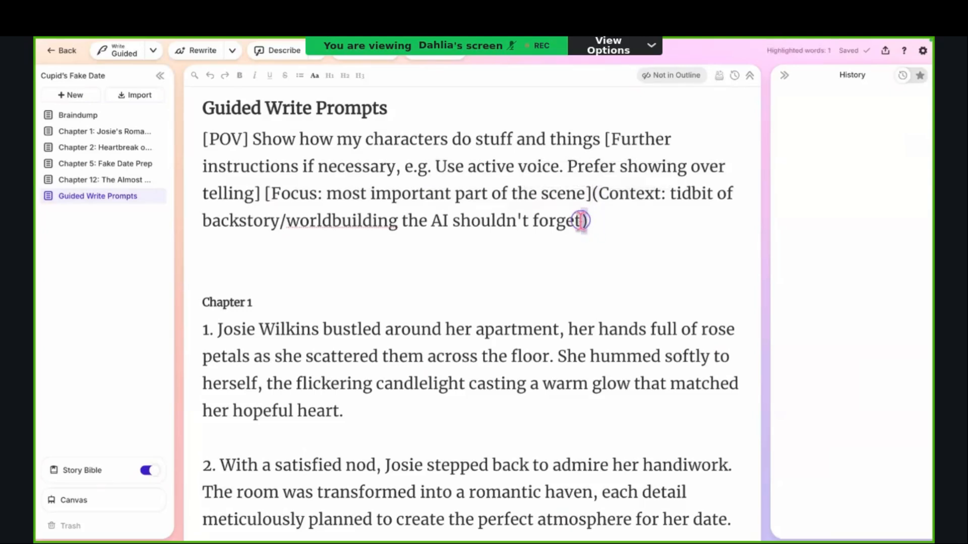
left_click(594, 233)
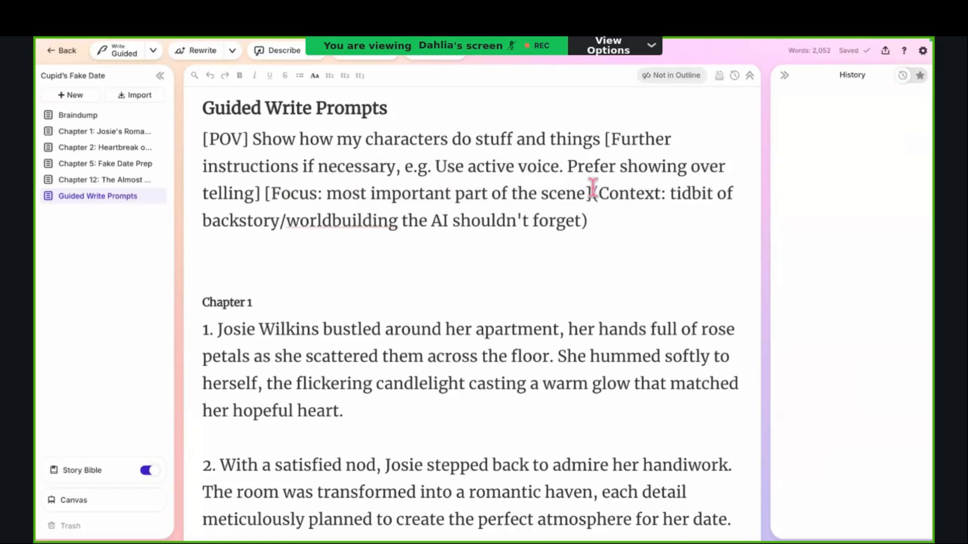
left_click(604, 137)
left_click_drag(603, 137, 589, 196)
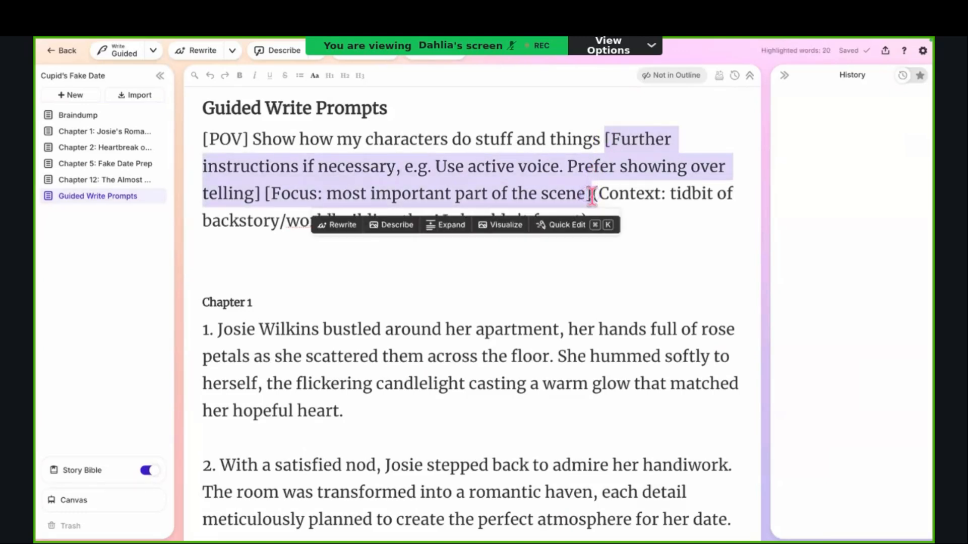
Step: Examine the opening parenthesis of the template's Context part and place the cursor in the blank line above Chapter 1
left_click(606, 164)
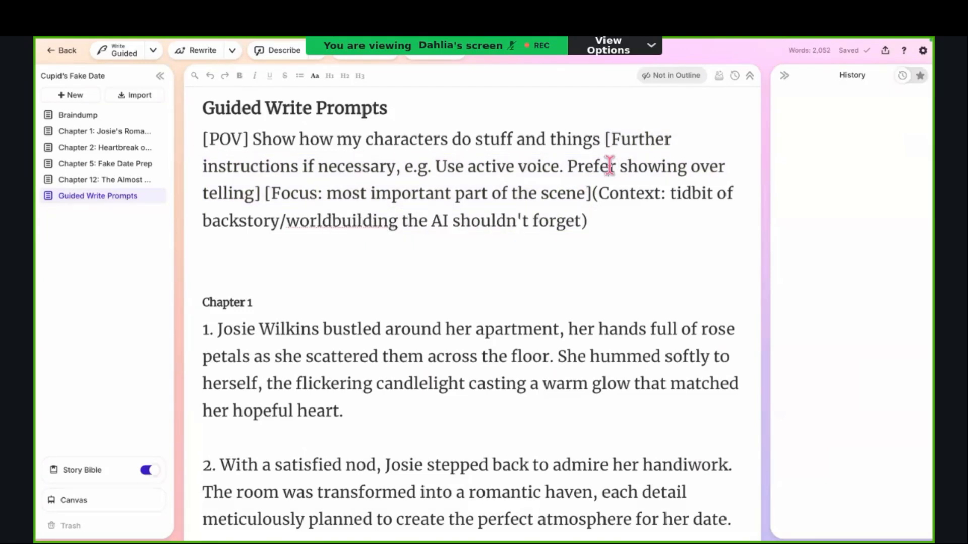
left_click(606, 135)
left_click(603, 196)
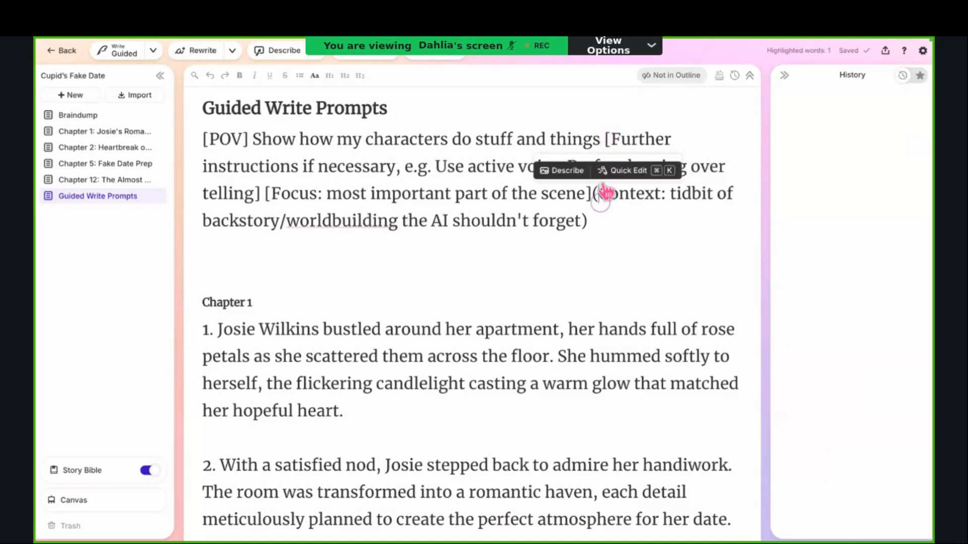
left_click_drag(591, 216, 607, 194)
left_click(598, 217)
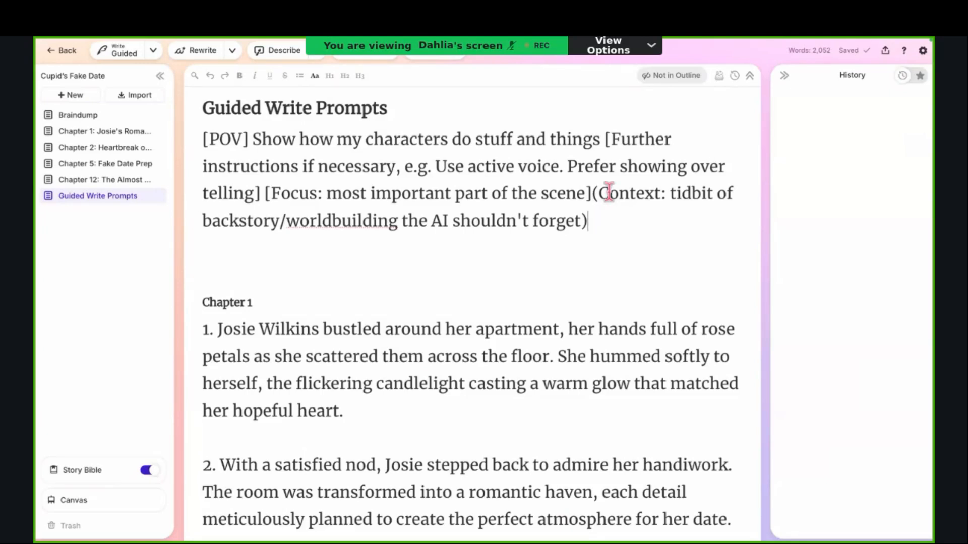
left_click(458, 280)
Step: Review the numbered Chapter 1 beats beneath the prompt template, down to beat 9 and back to the start
scroll(457, 280, "down", 2)
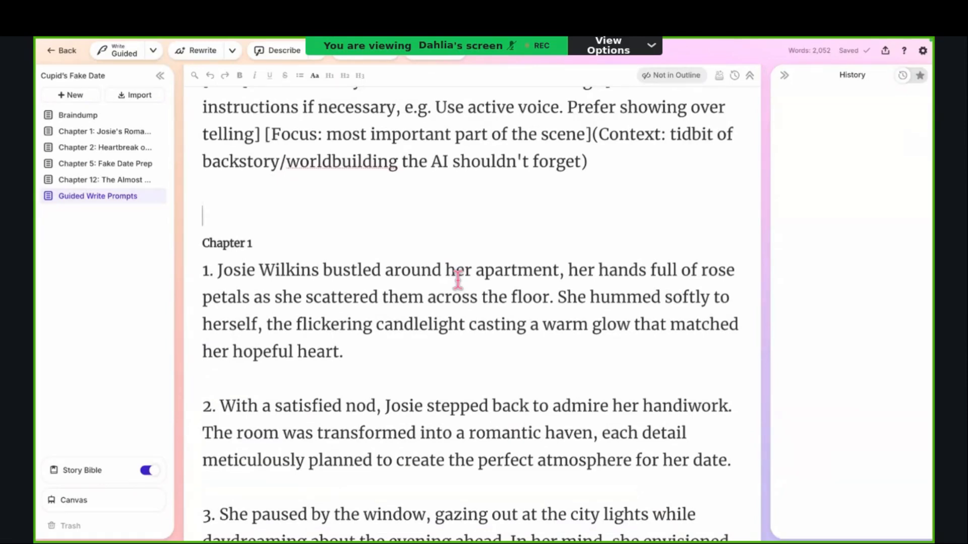
scroll(458, 280, "down", 3)
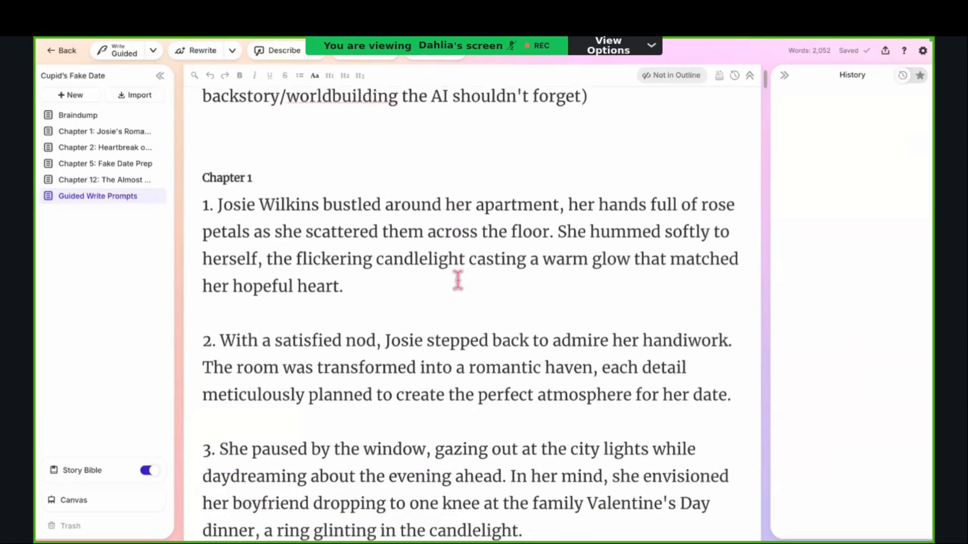
scroll(457, 281, "up", 2)
scroll(457, 281, "up", 1)
scroll(457, 281, "down", 2)
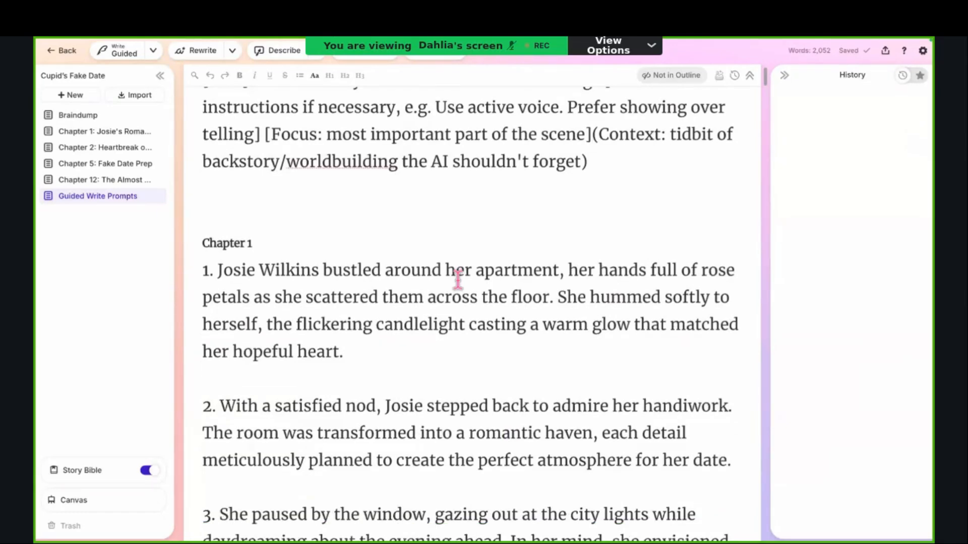
scroll(457, 280, "down", 3)
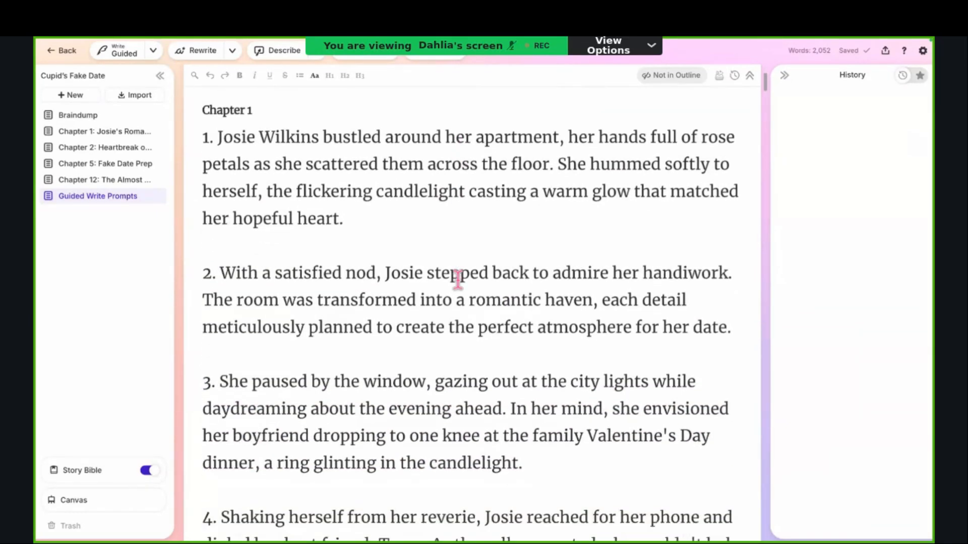
scroll(458, 280, "down", 6)
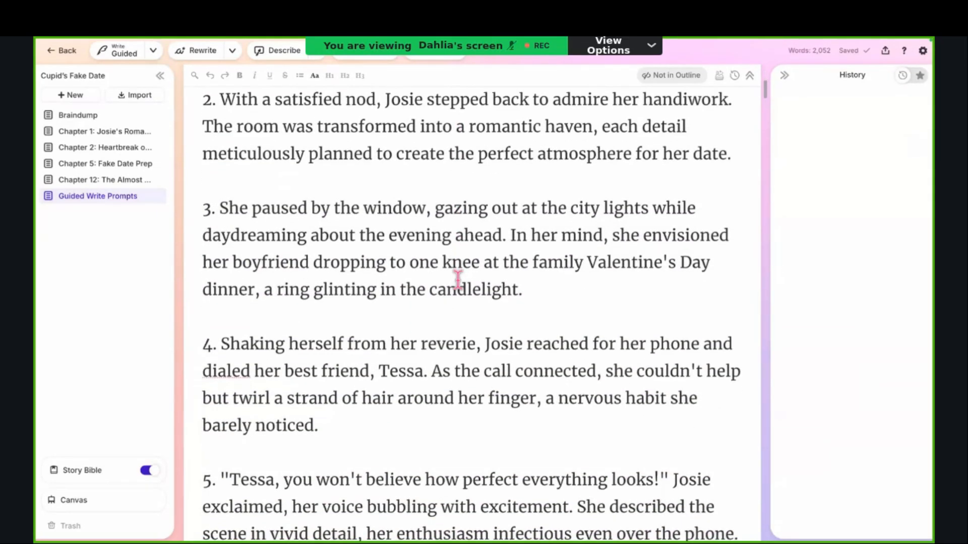
scroll(380, 407, "down", 1)
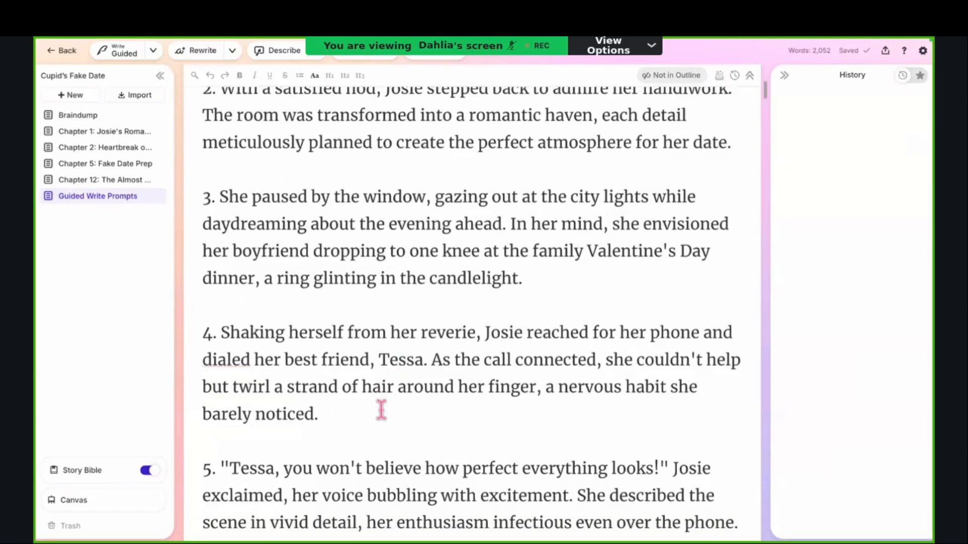
scroll(381, 410, "down", 8)
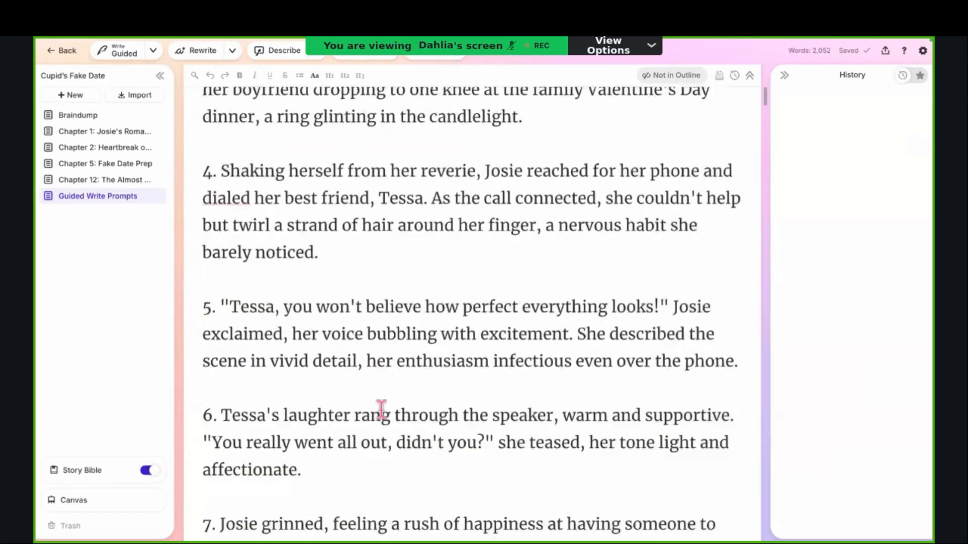
scroll(381, 409, "down", 4)
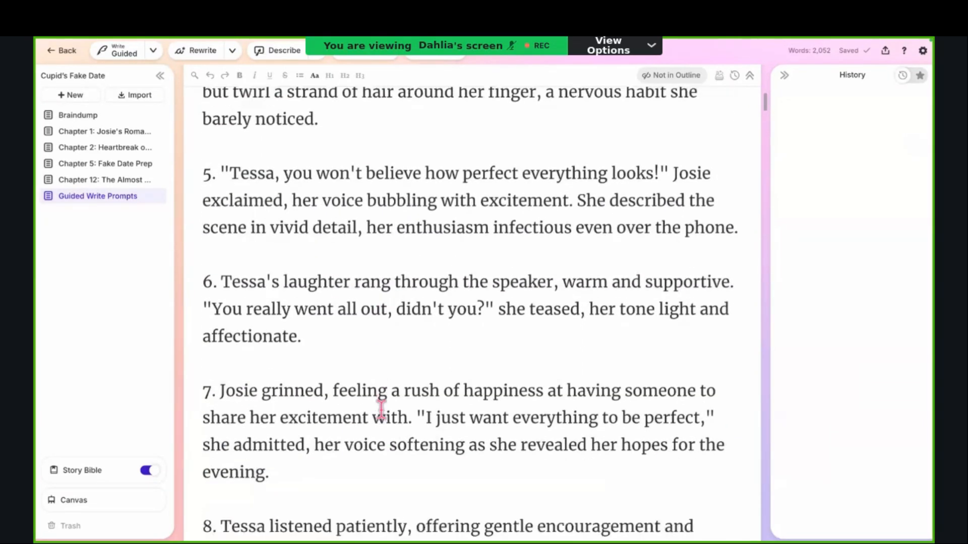
scroll(381, 410, "down", 4)
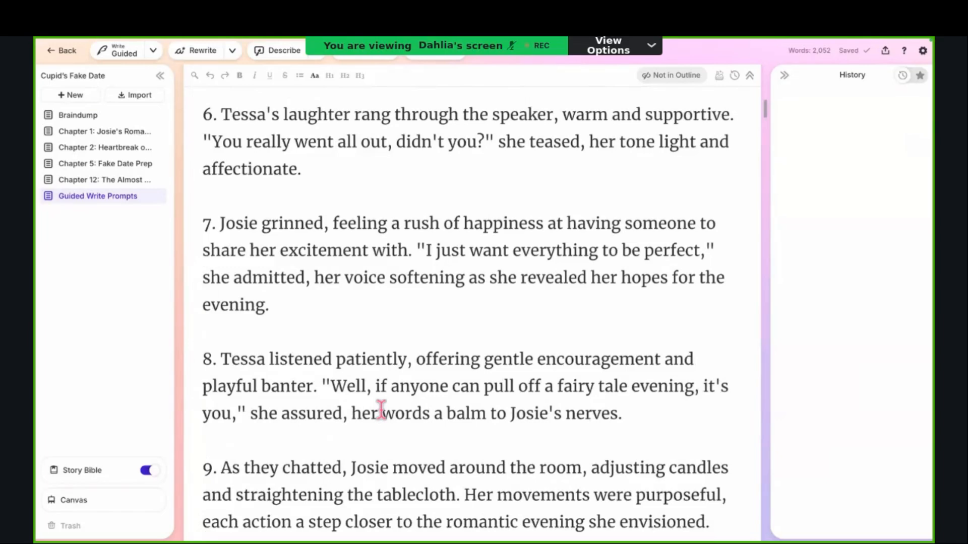
scroll(363, 389, "down", 1)
scroll(362, 386, "up", 20)
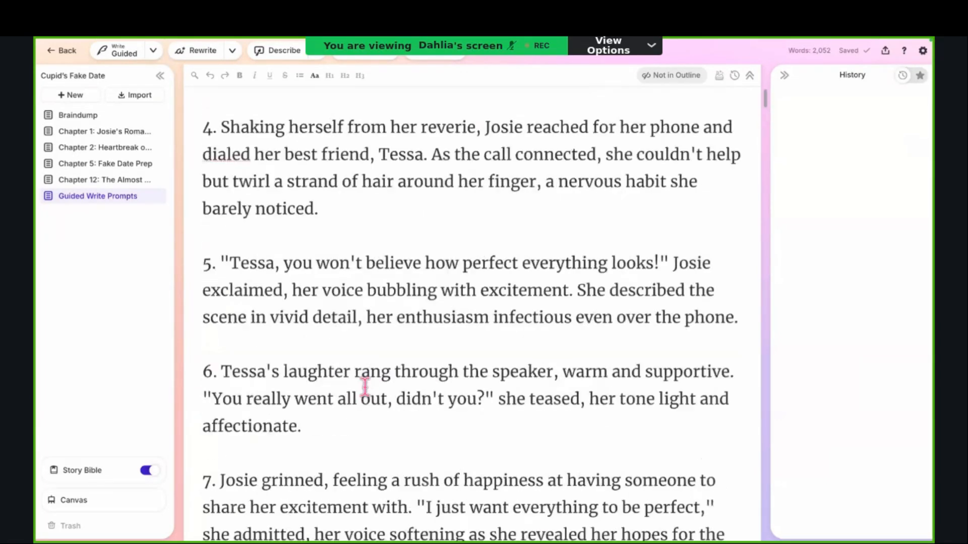
scroll(322, 368, "up", 3)
left_click(263, 359)
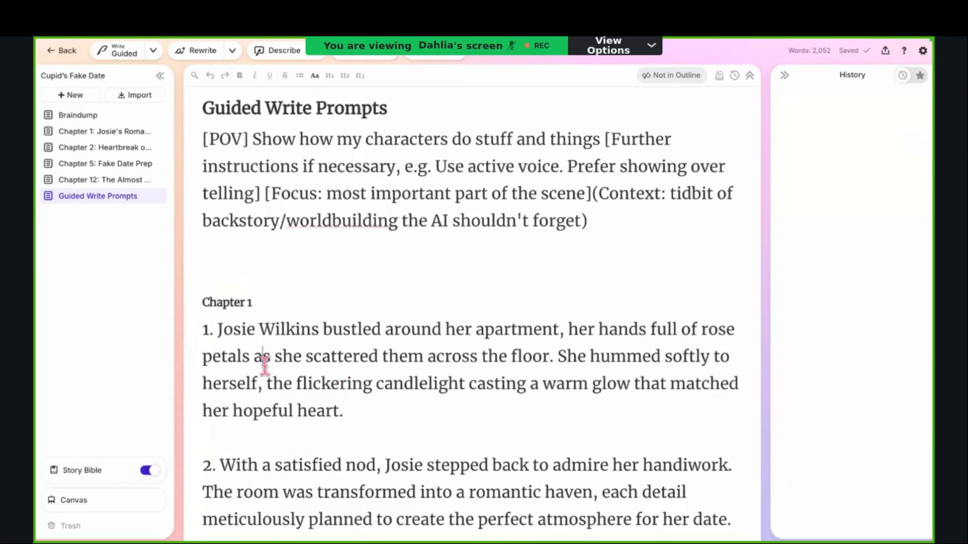
Step: Locate beat 8 in the Chapter 1 list and highlight its full text about Tessa listening patiently
scroll(265, 363, "down", 20)
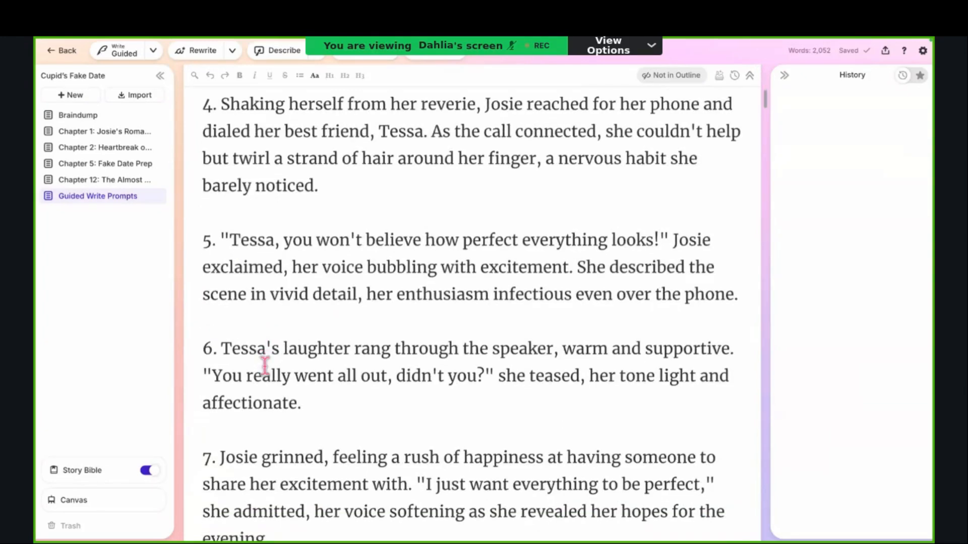
scroll(282, 455, "down", 1)
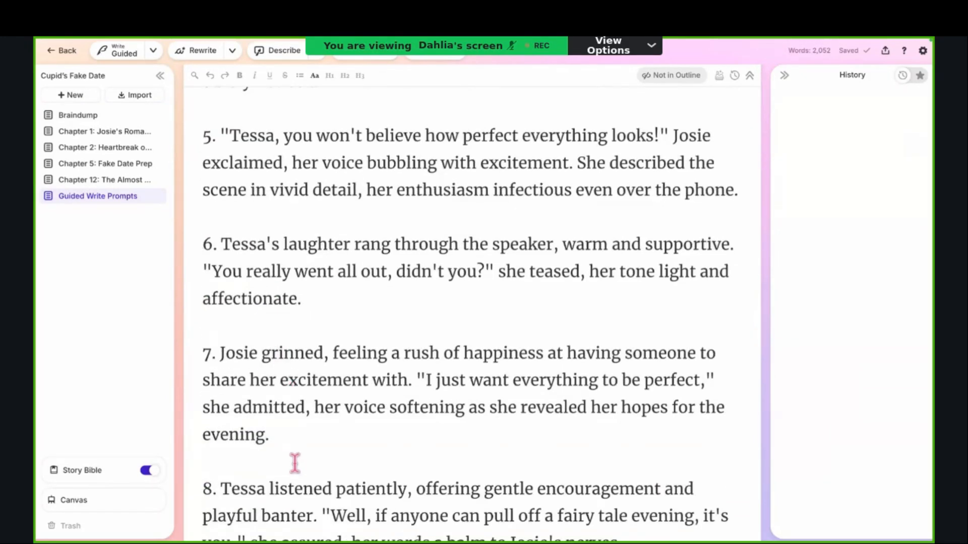
scroll(297, 465, "down", 1)
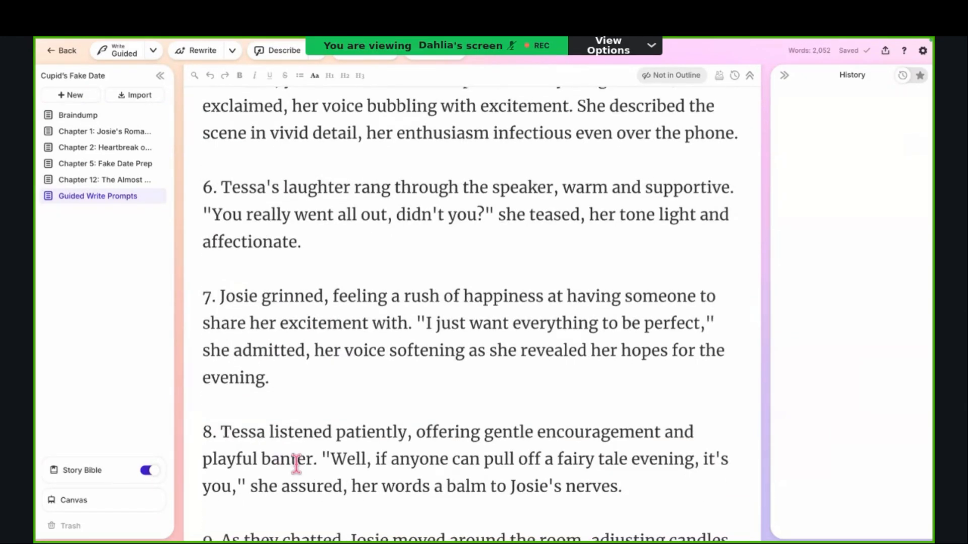
scroll(296, 464, "down", 1)
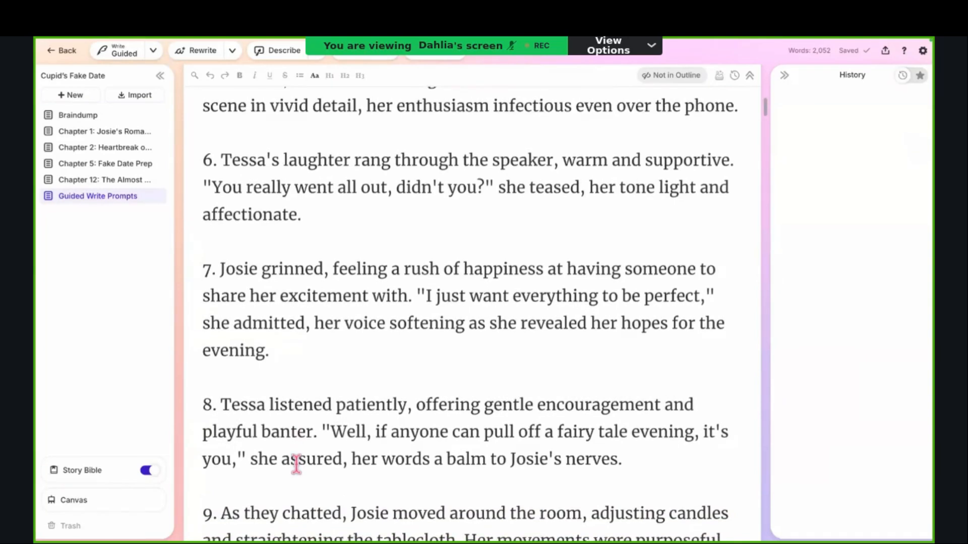
scroll(297, 463, "down", 1)
scroll(296, 463, "down", 1)
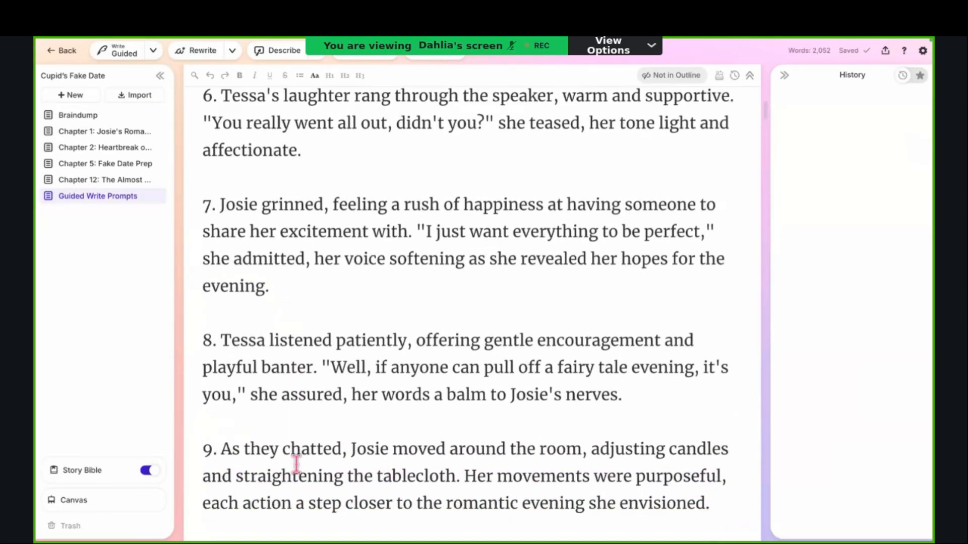
scroll(297, 464, "down", 1)
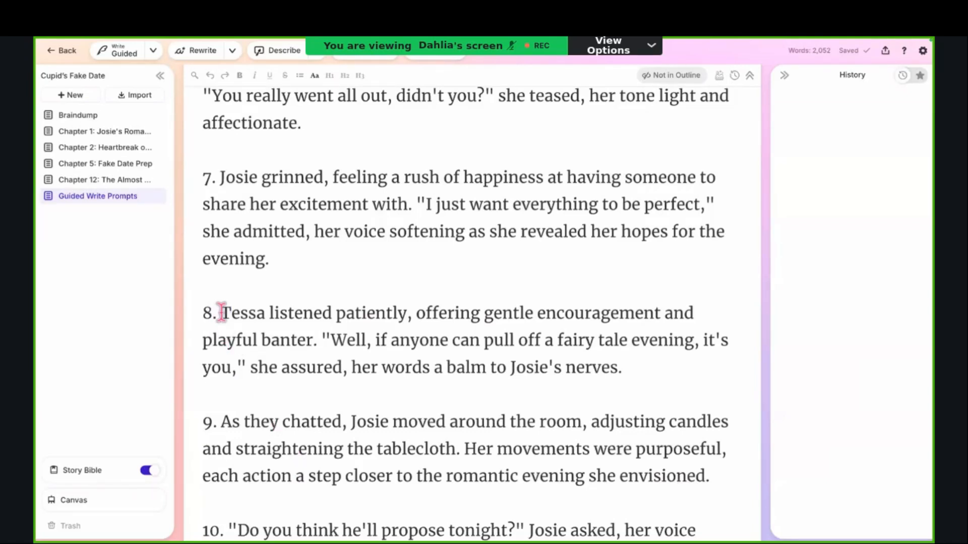
left_click_drag(222, 312, 202, 379)
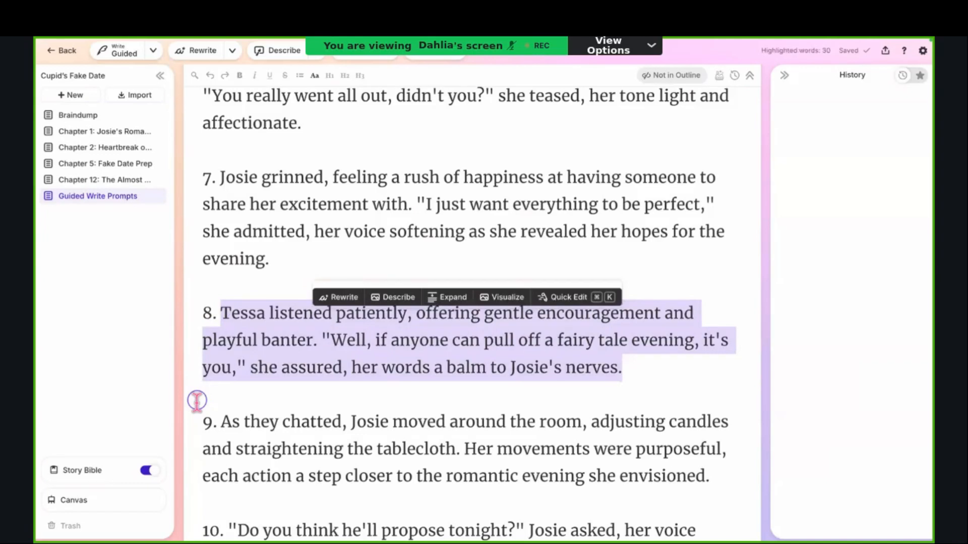
left_click(217, 390)
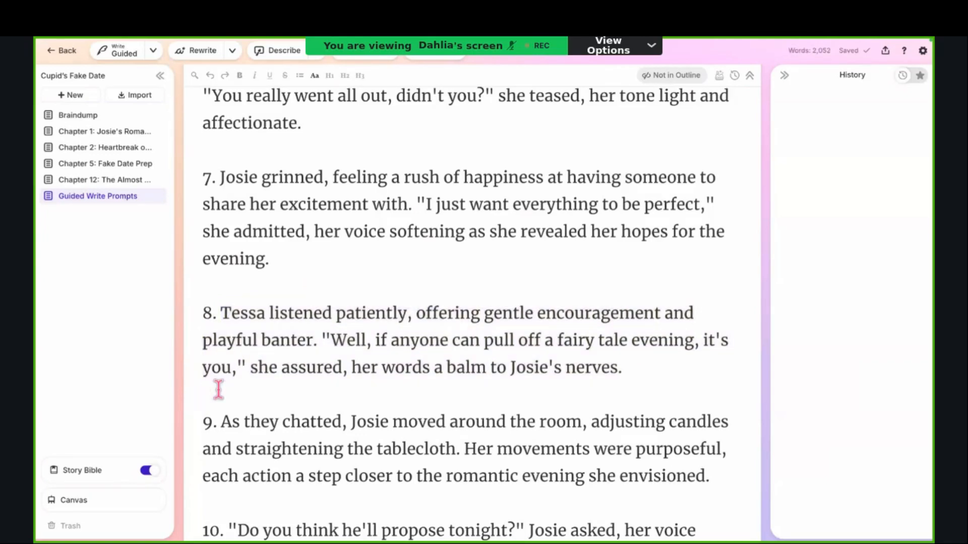
left_click(219, 318)
left_click_drag(218, 318, 622, 368)
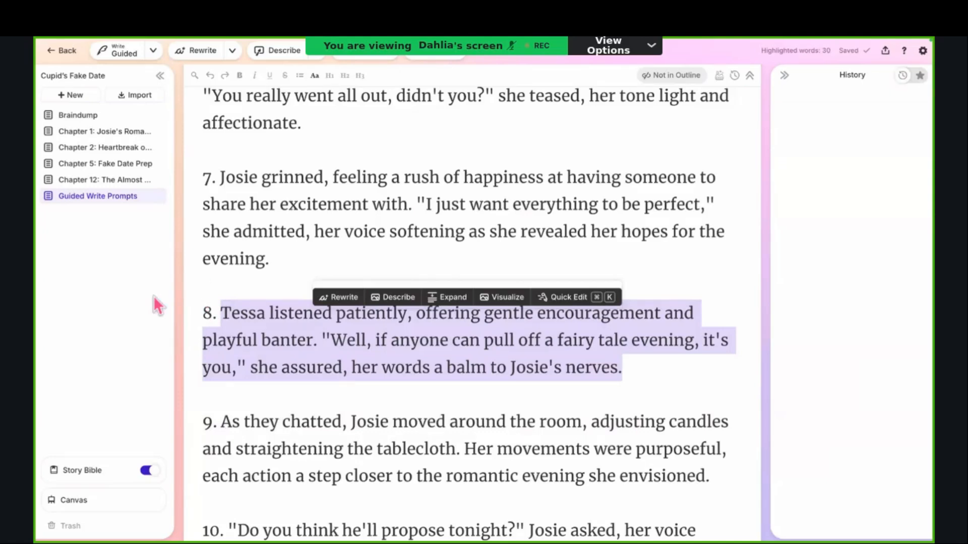
Step: Delete beats 1 to 7 and the number of beat 8, so Chapter 1 starts with "Tessa listened patiently"
left_click(218, 314)
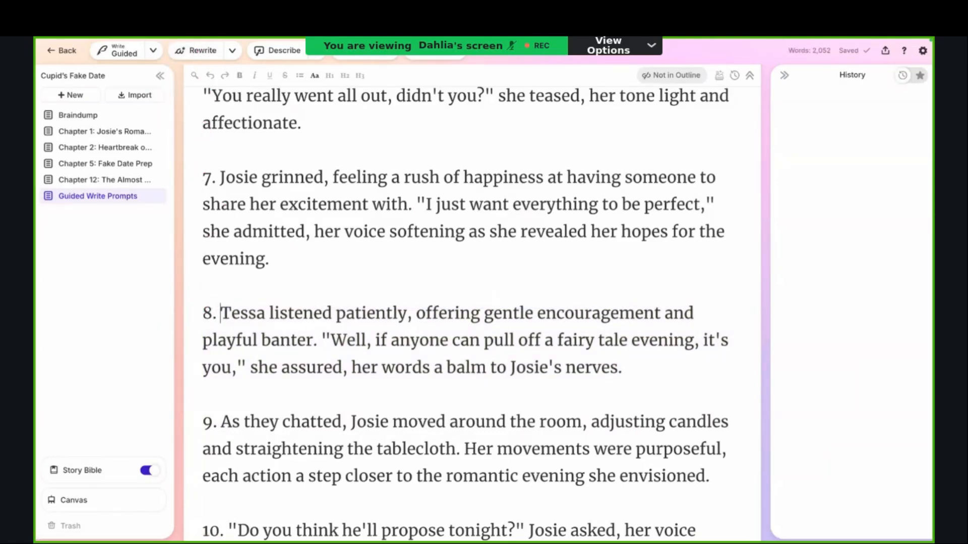
left_click_drag(221, 204, 220, 313)
left_click(317, 263)
left_click(410, 204)
left_click(222, 311)
left_click_drag(224, 313, 215, 249)
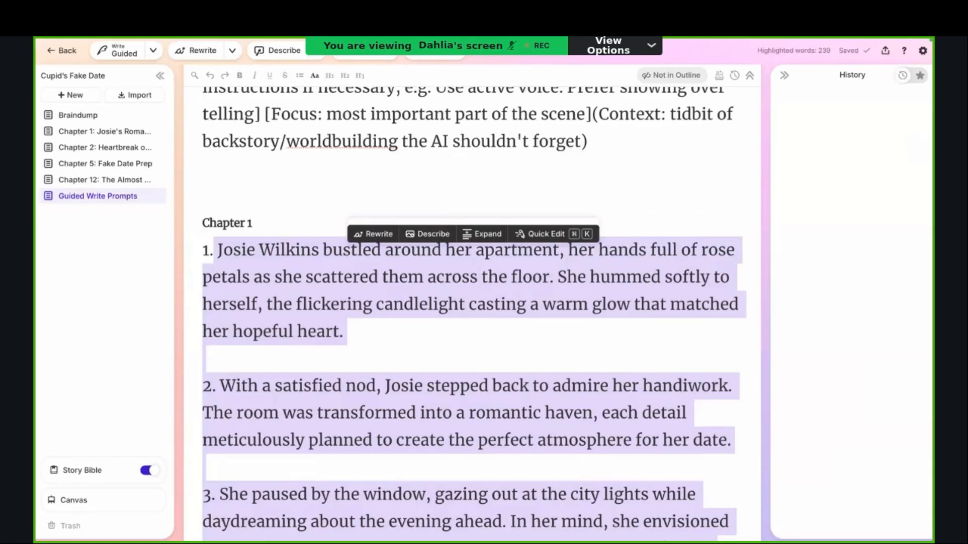
key("BackSpace")
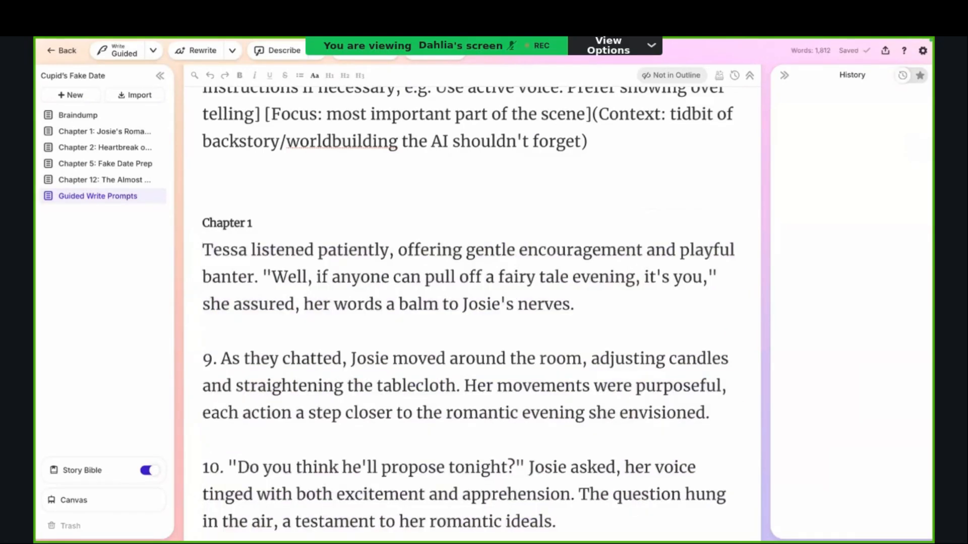
Step: Insert the bracketed viewpoint "[Josie's POV]" in front of "Tessa listened patiently"
type("[]")
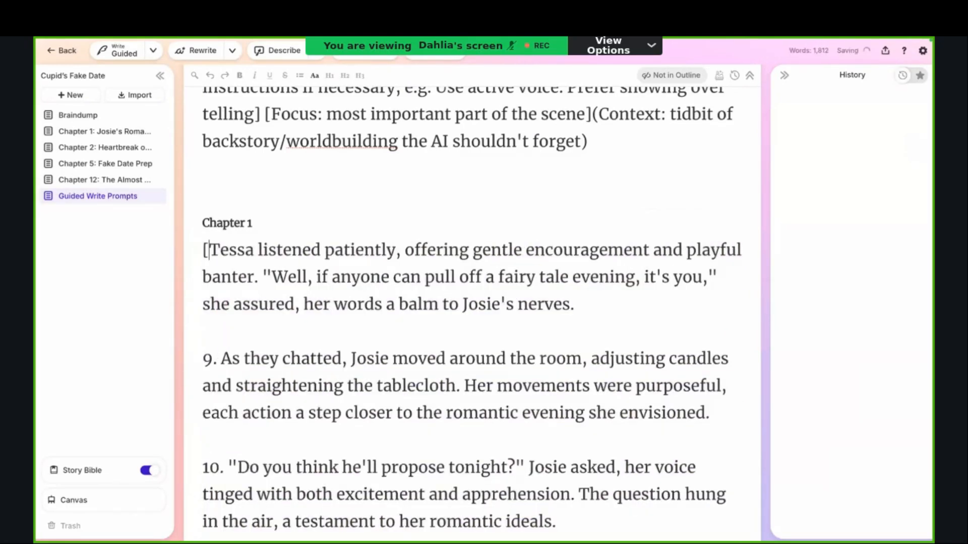
type("POV")
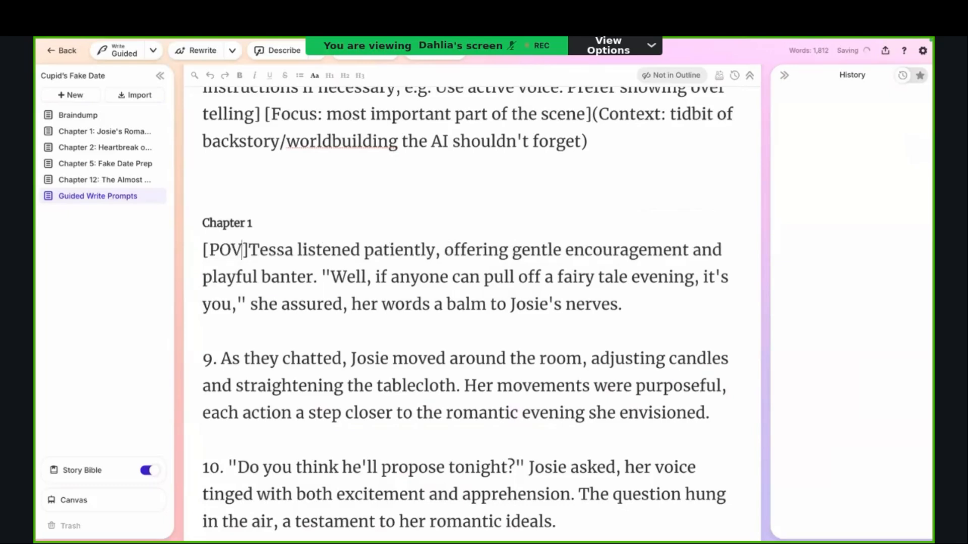
type("Josie's")
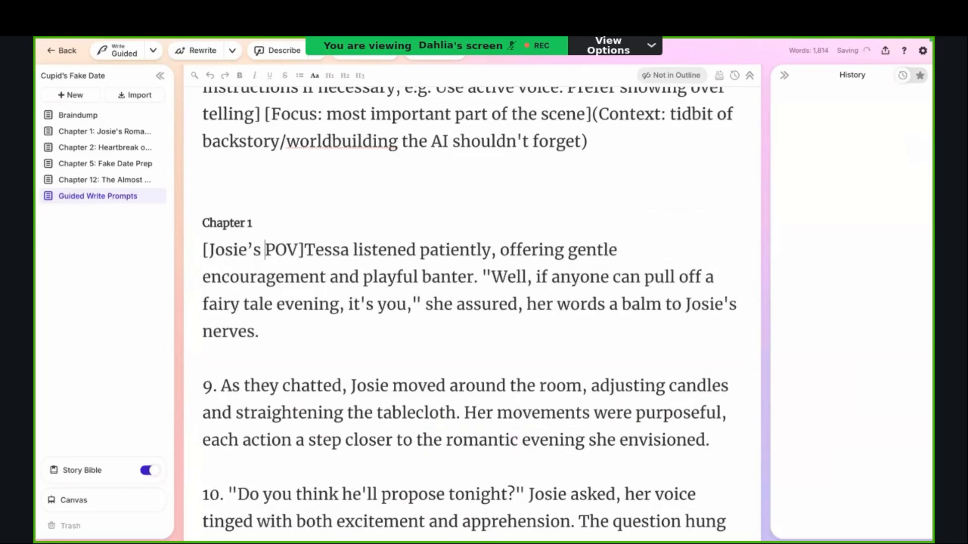
Step: Add "Show how" after the bracketed POV and change "listened" to "listens"
left_click(304, 250)
type("Show ")
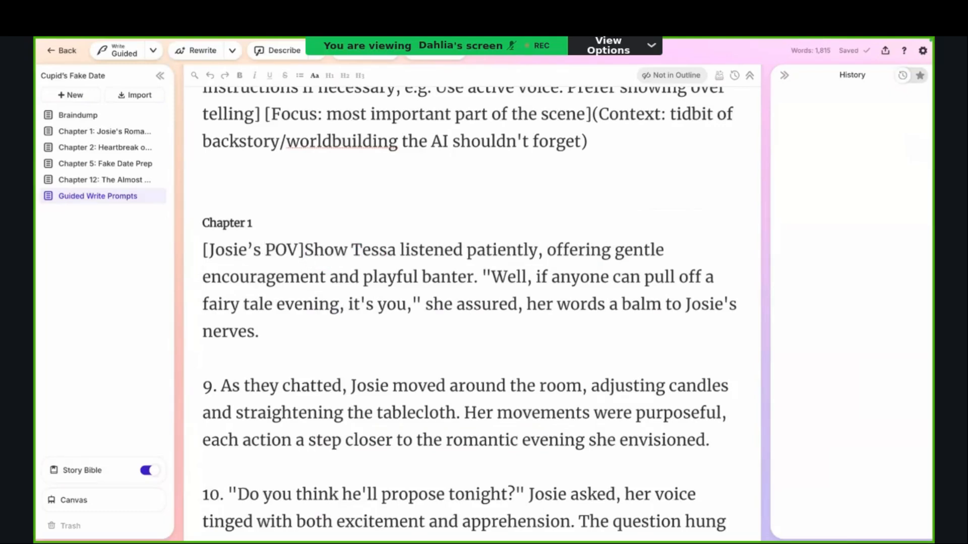
type("how")
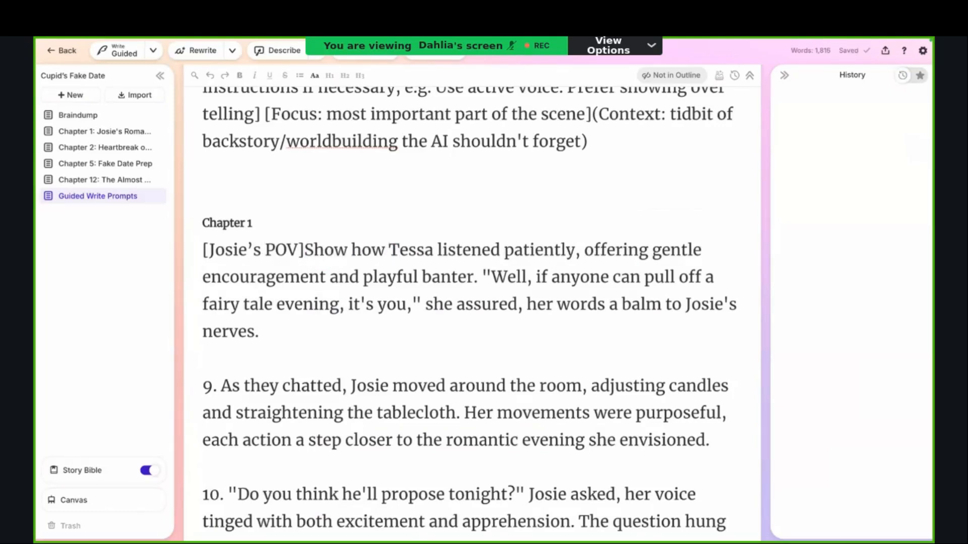
key("shift+Left")
key("shift+Left")
type("s")
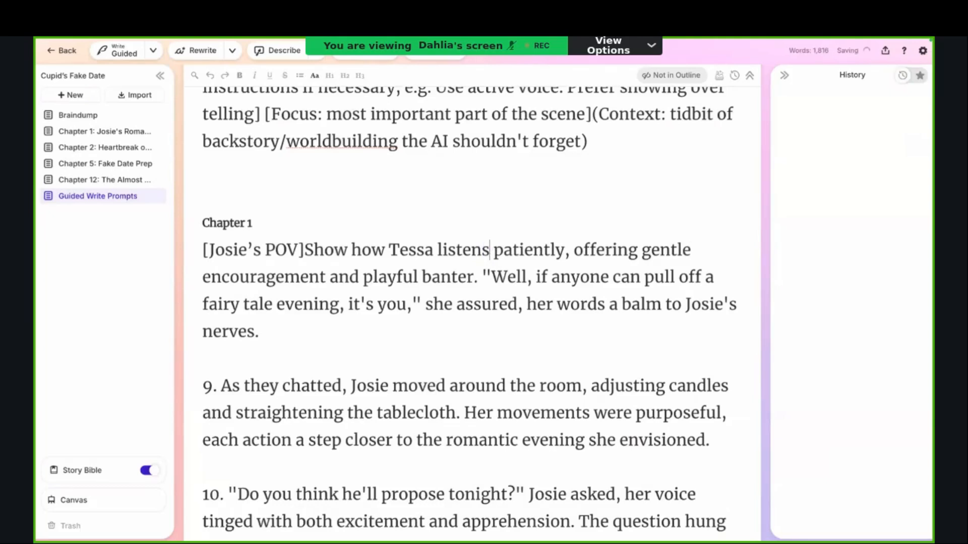
Step: Delete the text from Tessa's "Well, if anyone can pull off a fairy tale evening" line through the number 9, merging beat 9 into the prompt
key("alt+Right")
key("shift+Down")
key("shift+Down")
key("alt+shift+Right")
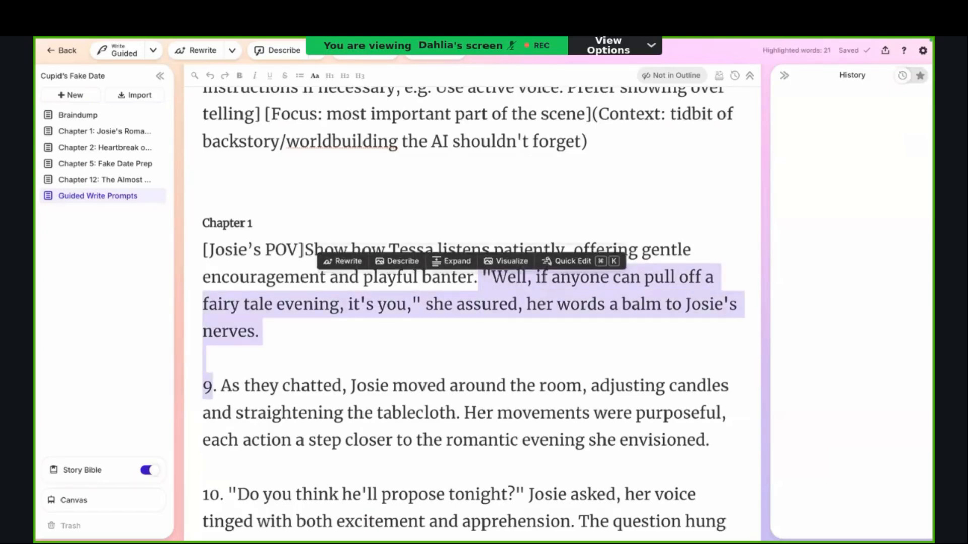
key("shift+Down")
key("shift+Up")
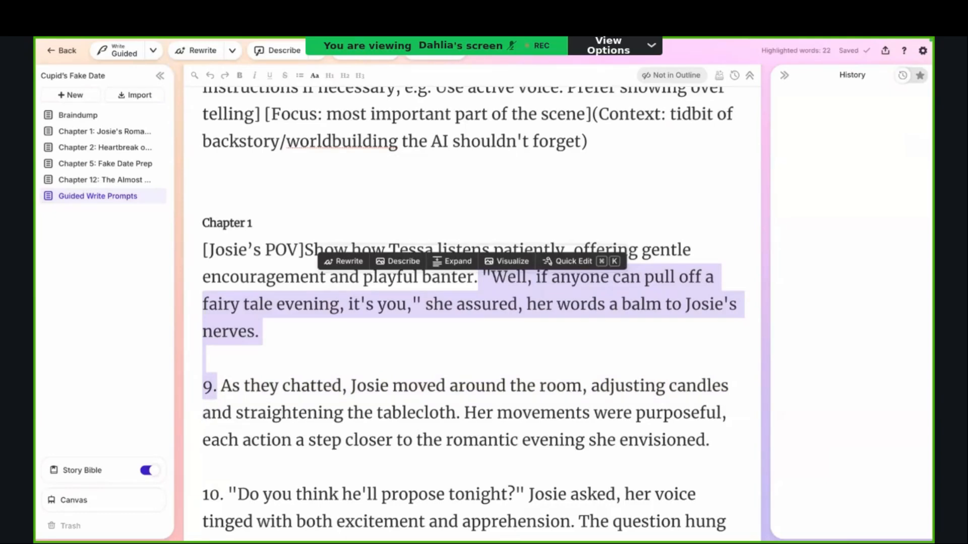
key("BackSpace")
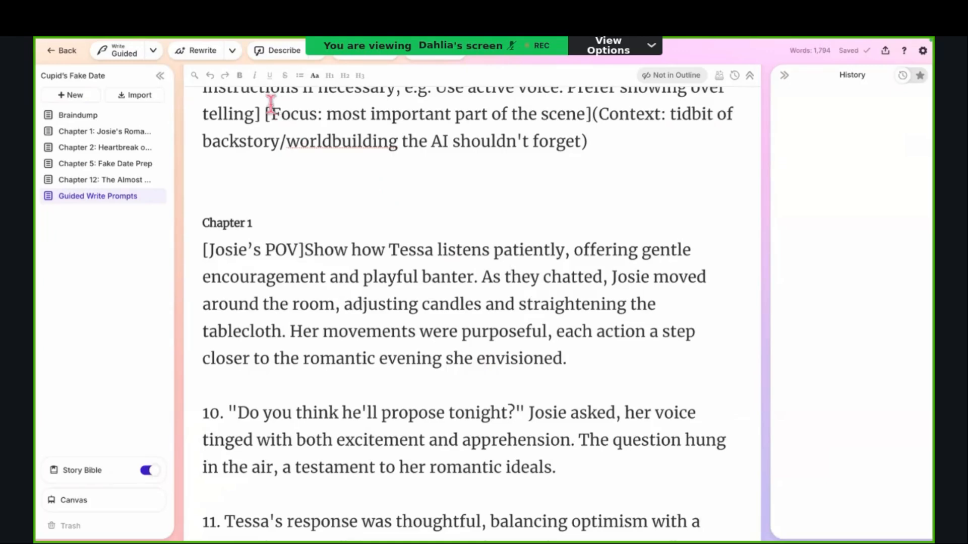
Step: Review the Chapter 1 draft from its opening to its unfinished last line, and return to the Guided Write Prompts document
mouse_move(217, 40)
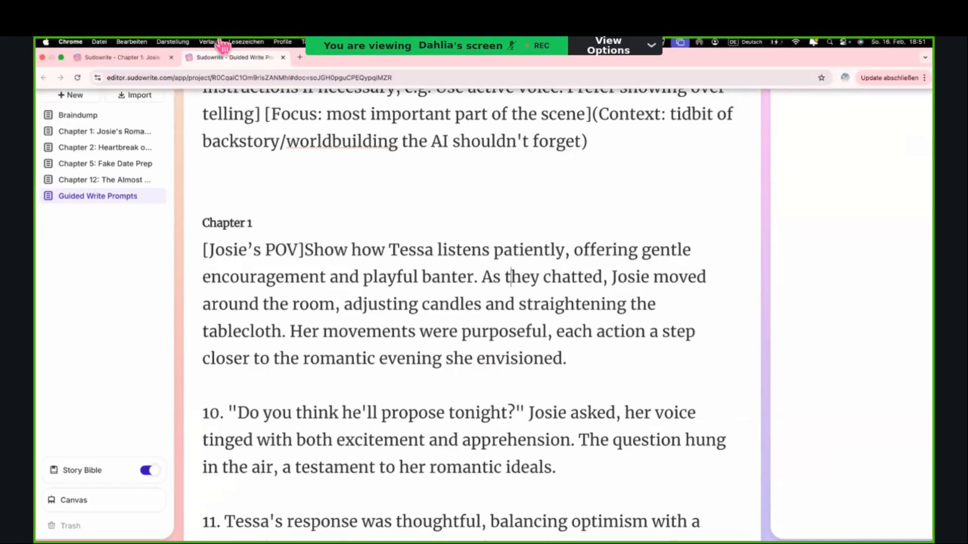
left_click(152, 58)
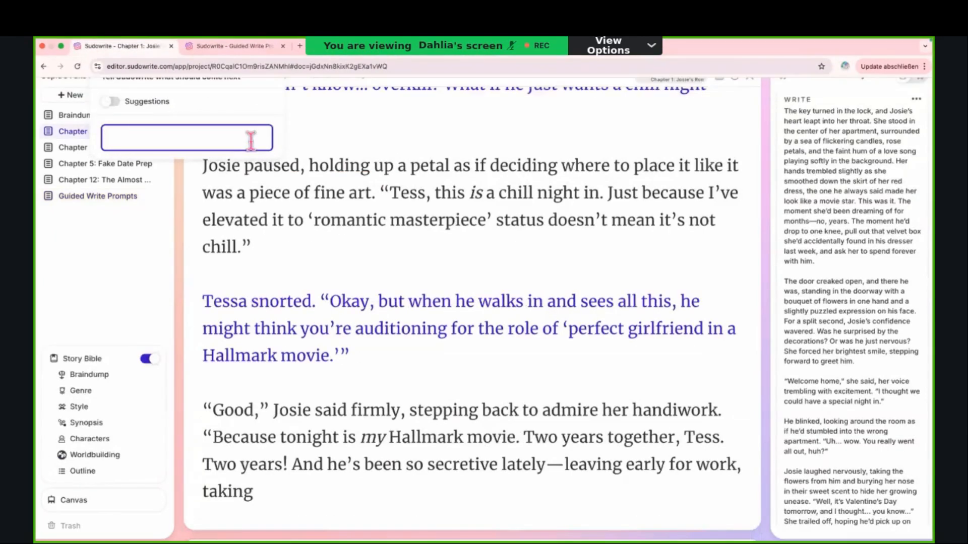
scroll(403, 348, "up", 3)
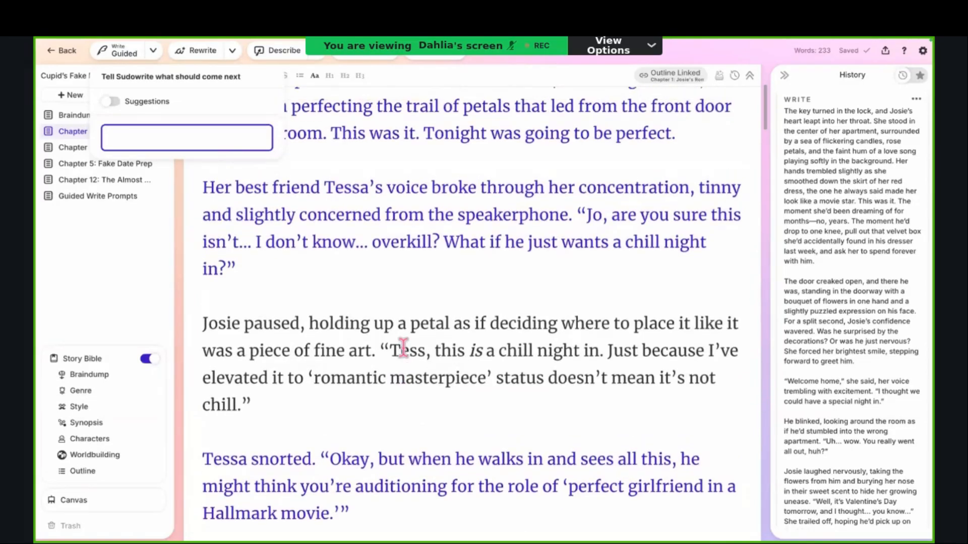
scroll(403, 348, "up", 4)
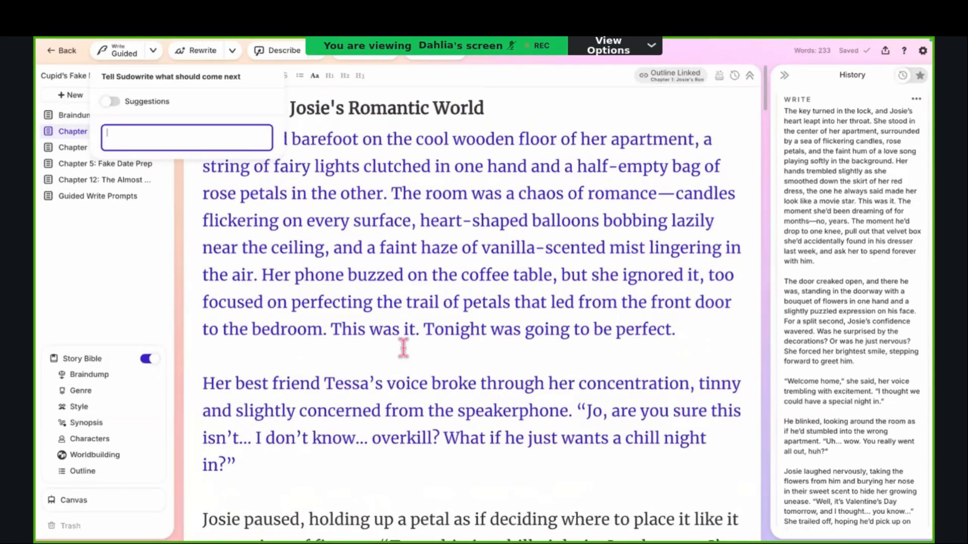
scroll(403, 349, "down", 15)
scroll(403, 347, "up", 6)
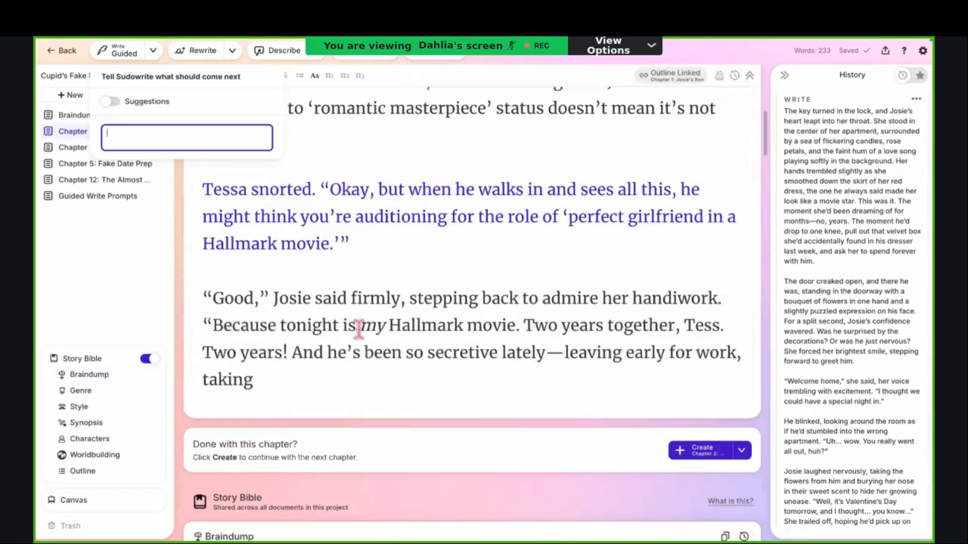
mouse_move(222, 43)
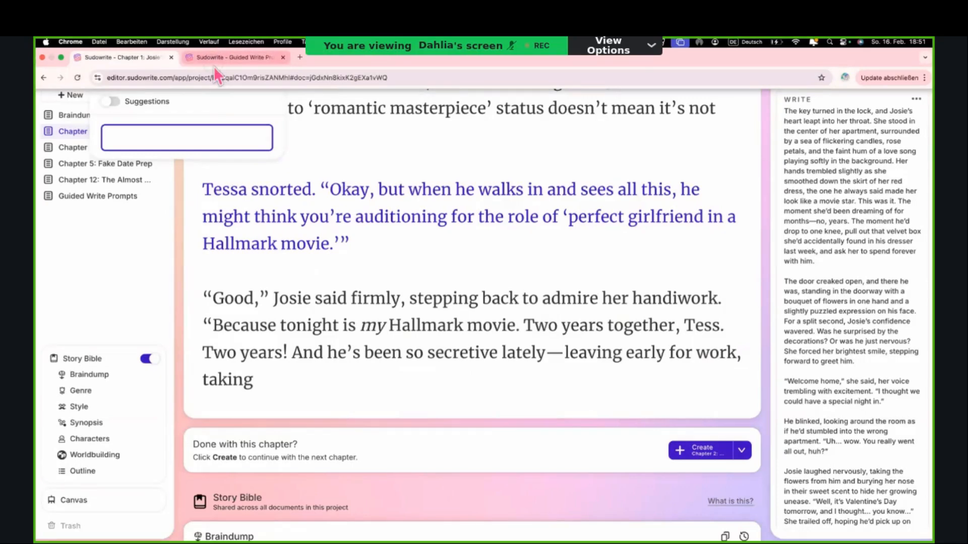
left_click(214, 59)
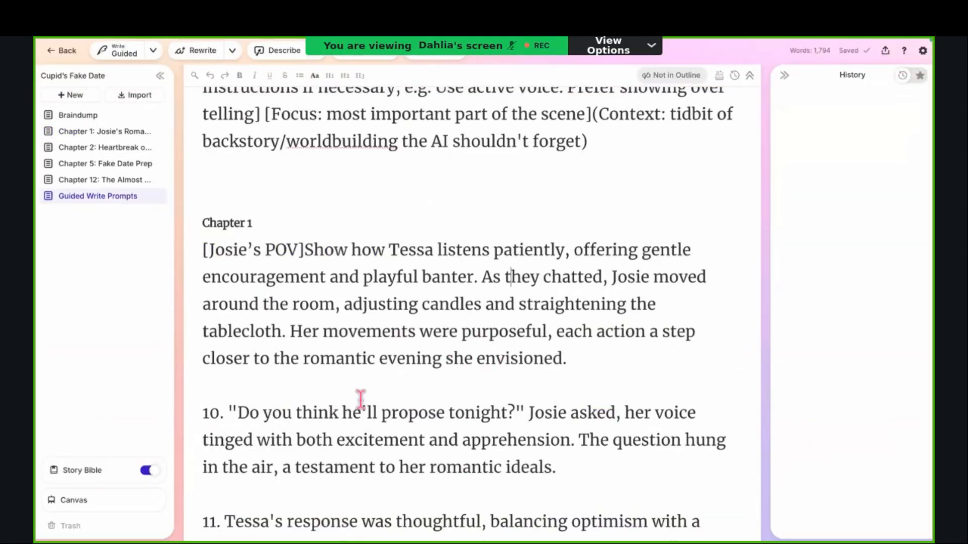
Step: Delete the number 10 in front of the "Do you think he'll propose tonight?" beat
left_click(218, 413)
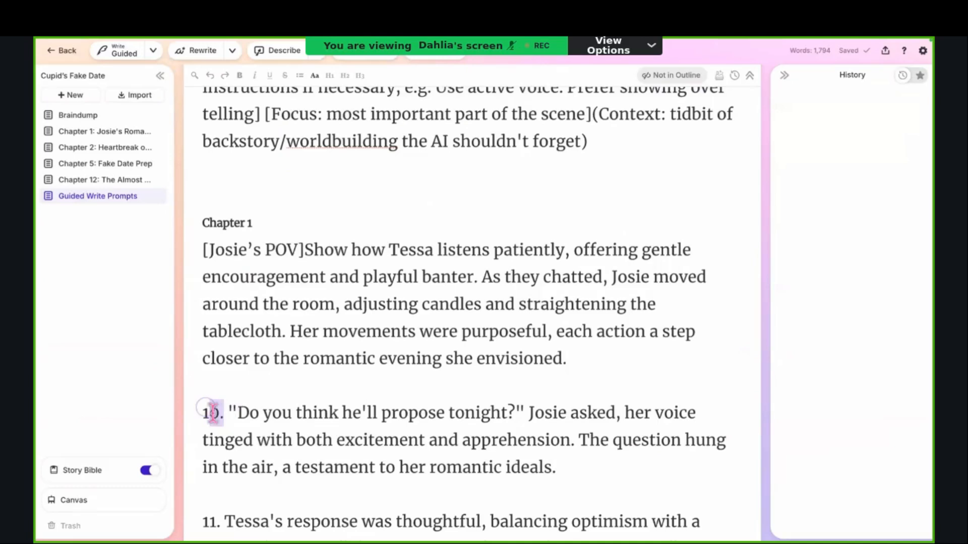
key("BackSpace")
key("BackSpace")
key("BackSpace")
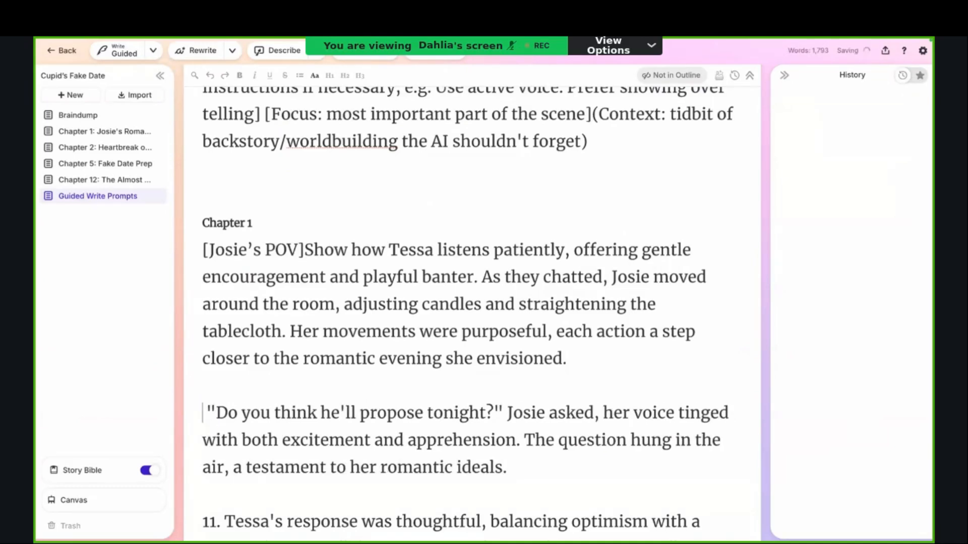
Step: Split the beat after "excitement and apprehension." with blank lines, separating off the sentence starting "The question hung in the air"
left_click(292, 469)
double_click(292, 468)
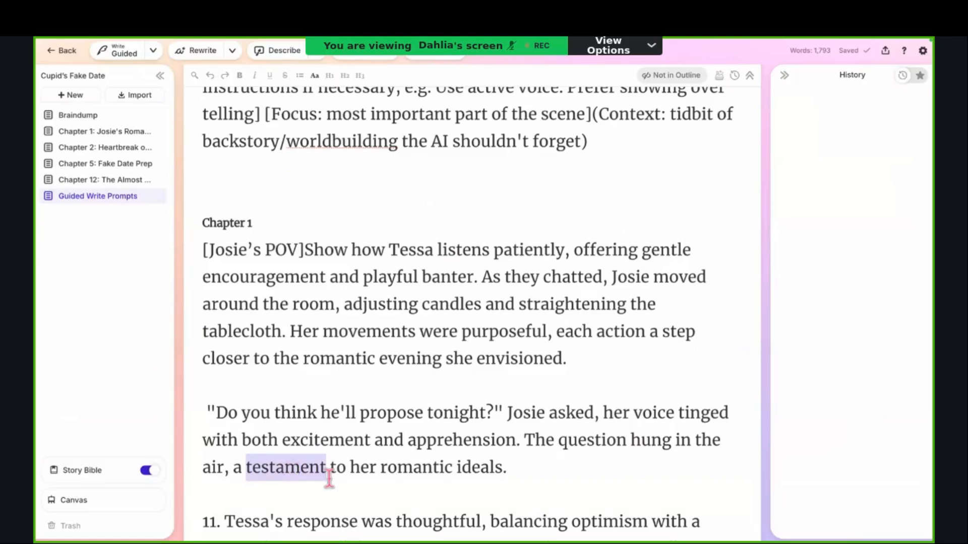
left_click(452, 505)
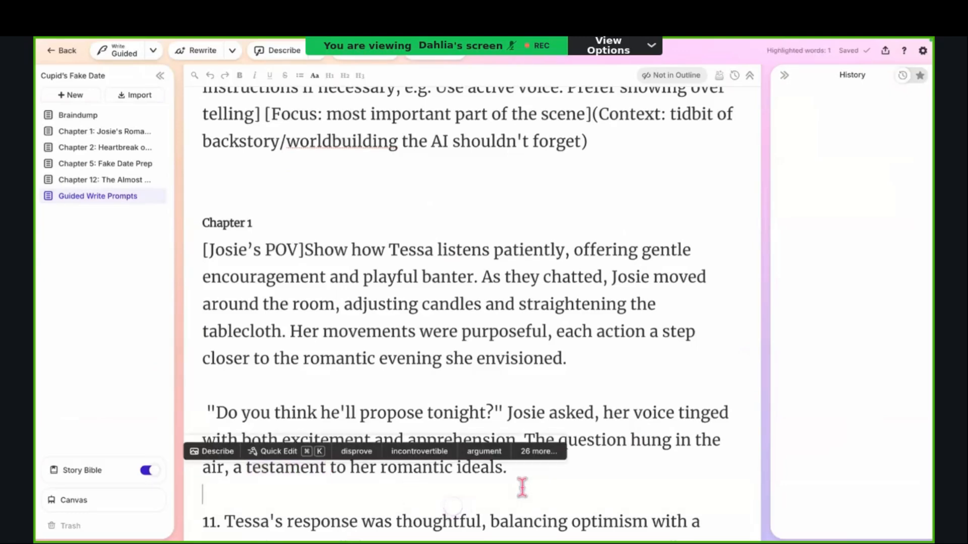
left_click(524, 439)
key("Return")
key("Return")
key("Return")
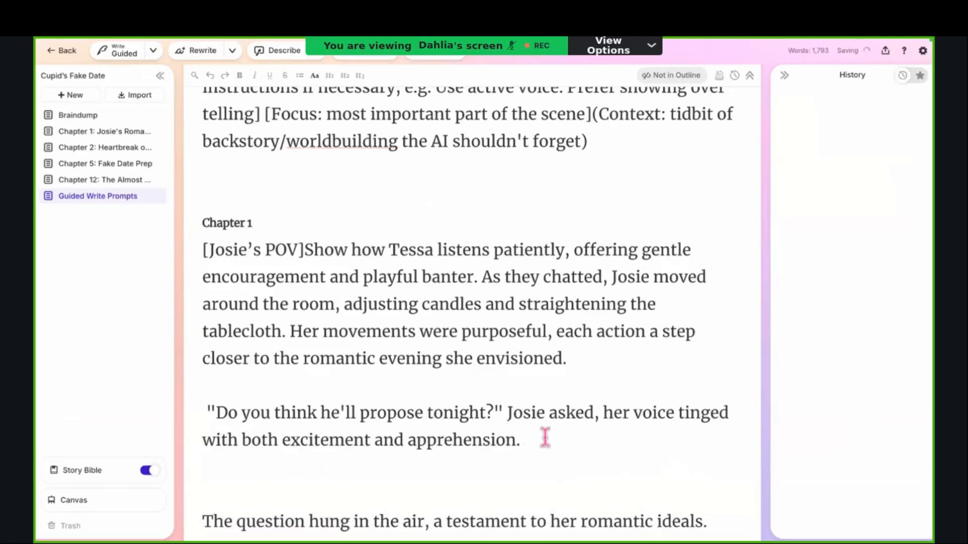
Step: Add "Show Josie wondering, if Eric will propose." after "the romantic evening she envisioned." in the Chapter 1 prompt
scroll(373, 476, "up", 2)
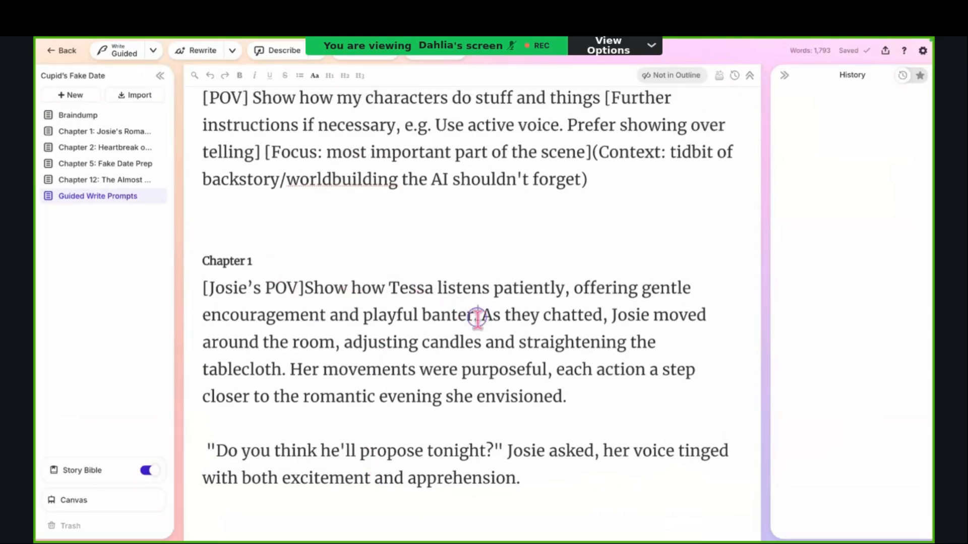
left_click_drag(479, 317, 578, 396)
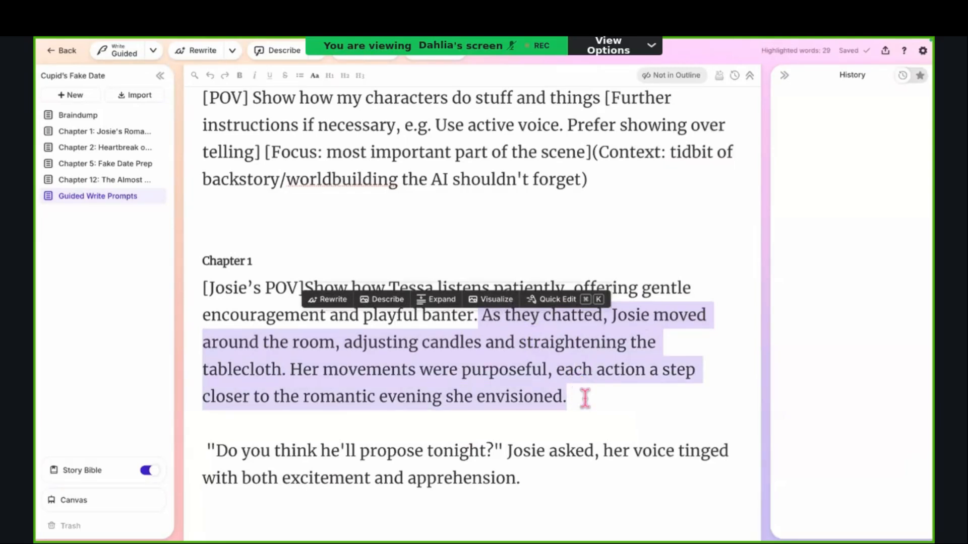
left_click(584, 398)
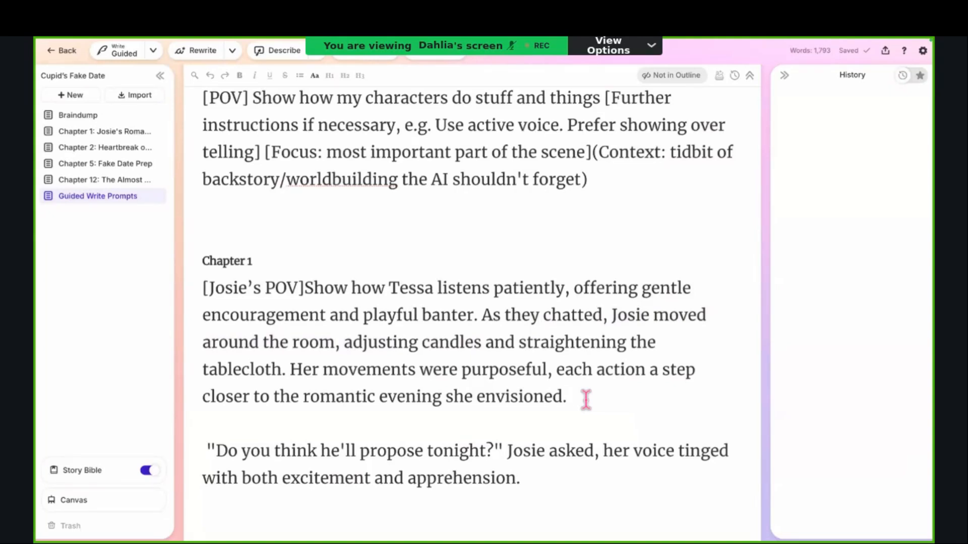
type("Show her")
key("BackSpace")
key("BackSpace")
key("BackSpace")
key("BackSpace")
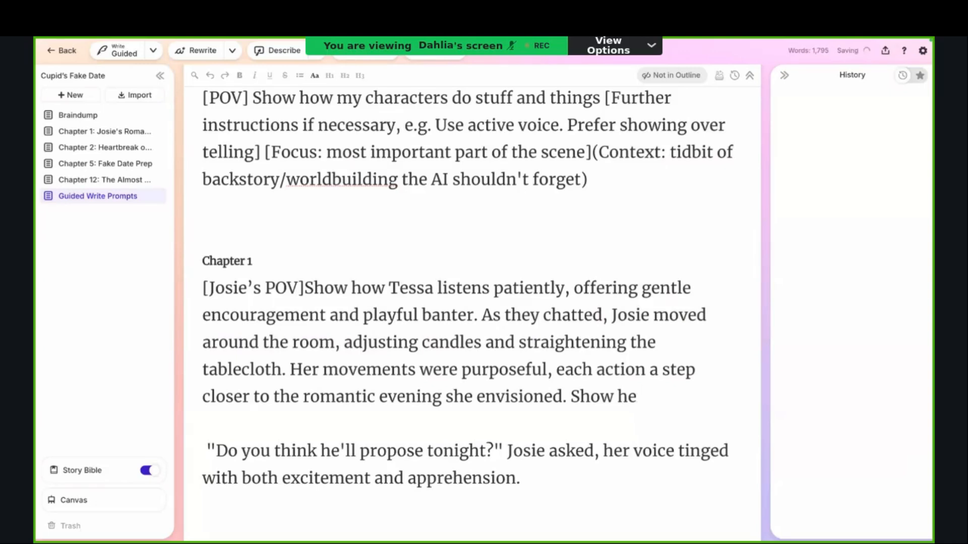
type("Josie wondering")
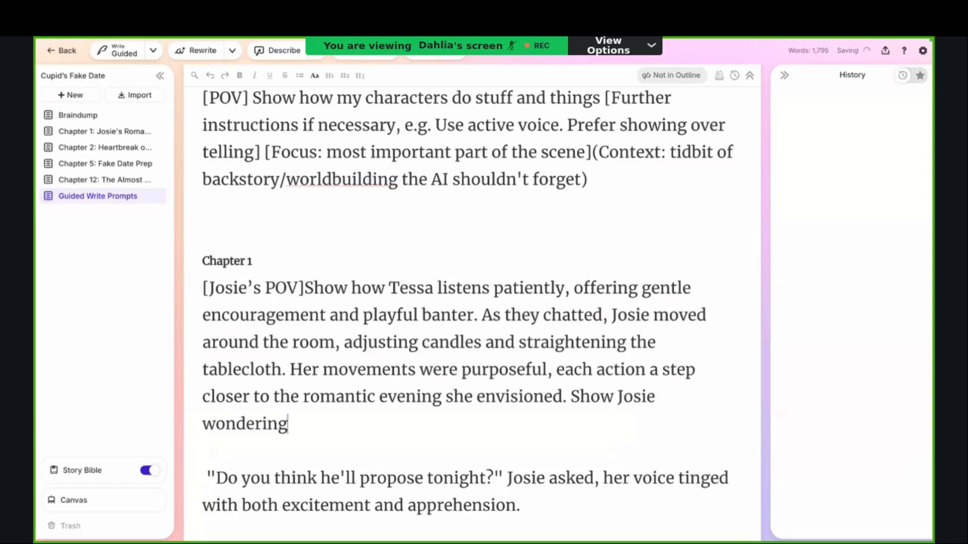
type(", if h")
key("BackSpace")
type("Eric wi")
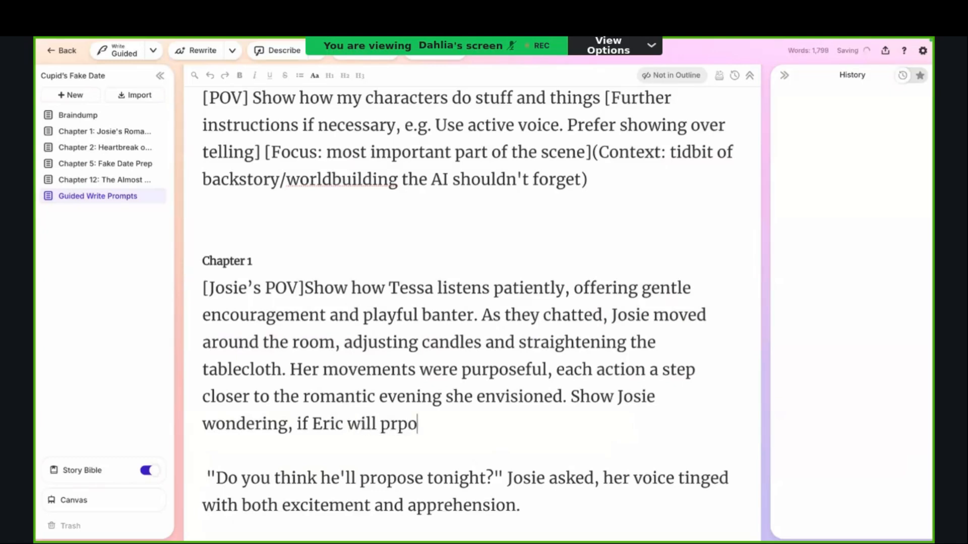
type("ll propose.")
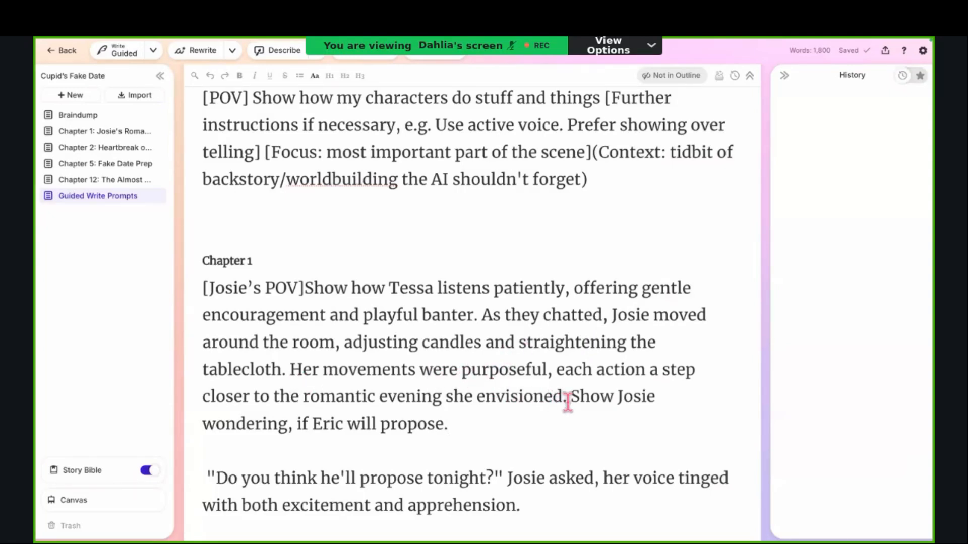
Step: Delete the sentence "Her movements were purposeful, each action a step closer to the romantic evening she envisioned." from the prompt
left_click_drag(568, 398, 294, 371)
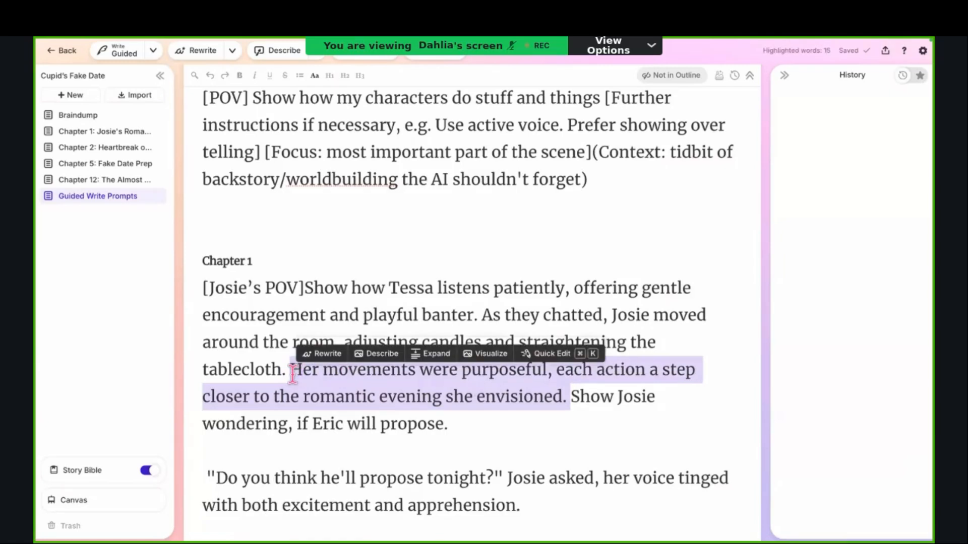
key("BackSpace")
key("BackSpace")
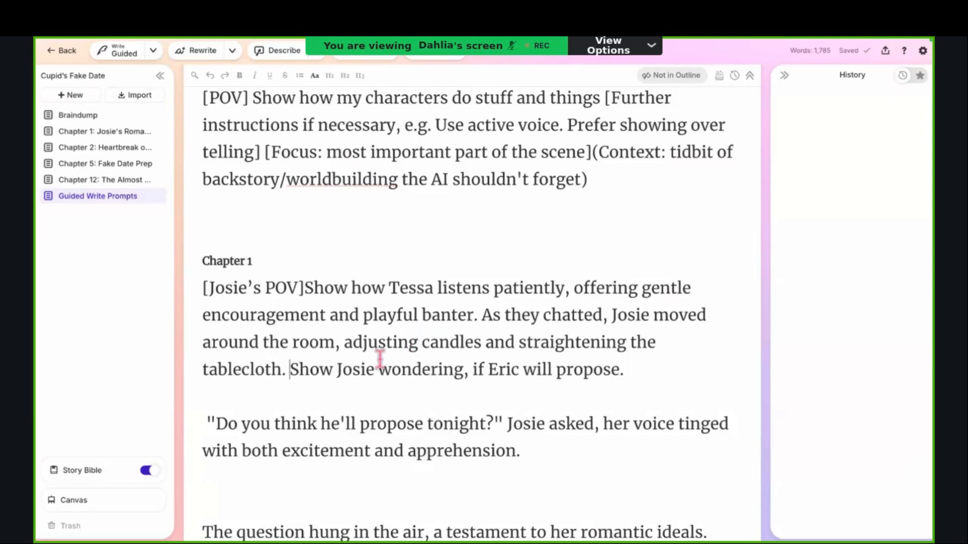
Step: Copy "[Focus: most important part of the scene]" from the template to the end of the Chapter 1 prompt
left_click(630, 371)
scroll(632, 372, "up", 1)
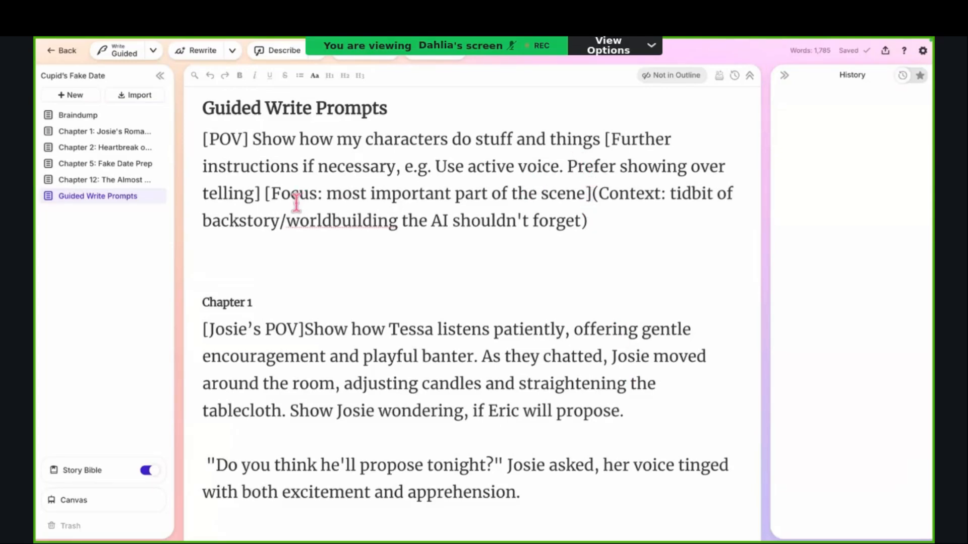
left_click_drag(266, 194, 593, 186)
key("super+c")
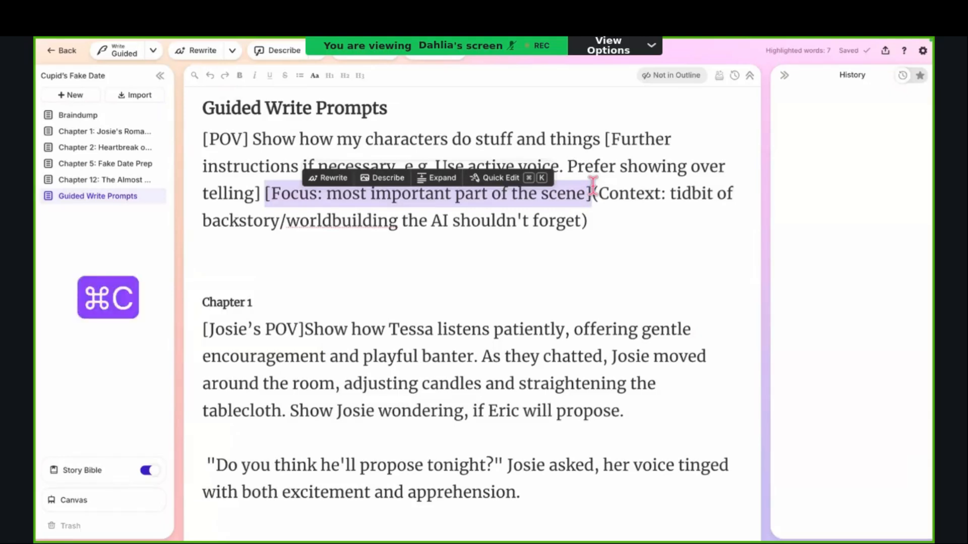
left_click(653, 431)
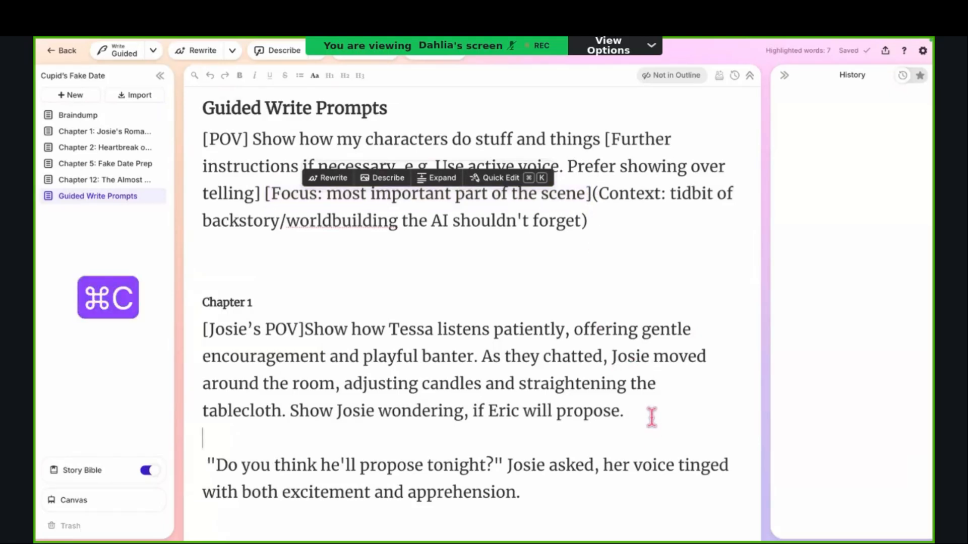
left_click(625, 410)
key("super+v")
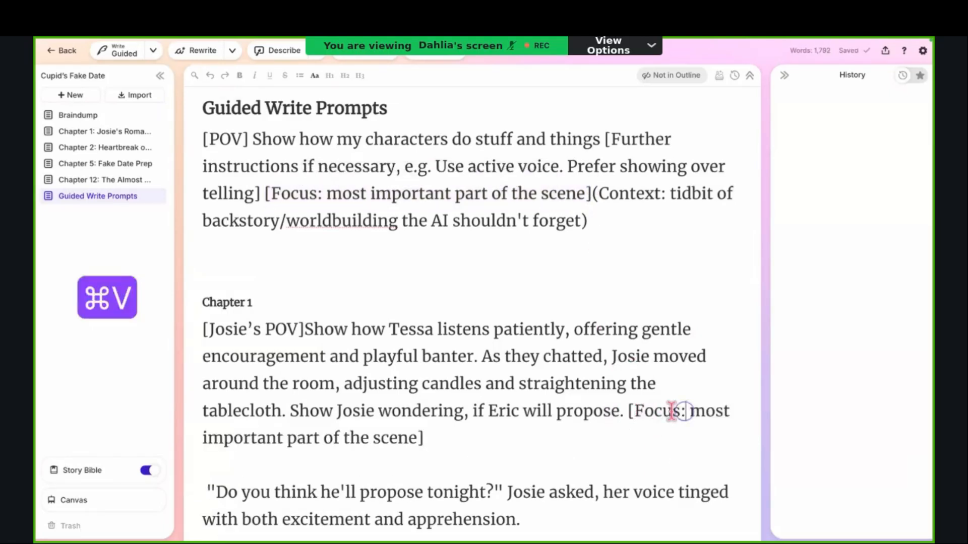
Step: Replace the placeholder in the prompt's Focus bracket with "Josie's giddiness"
left_click_drag(685, 411, 417, 438)
key("BackSpace")
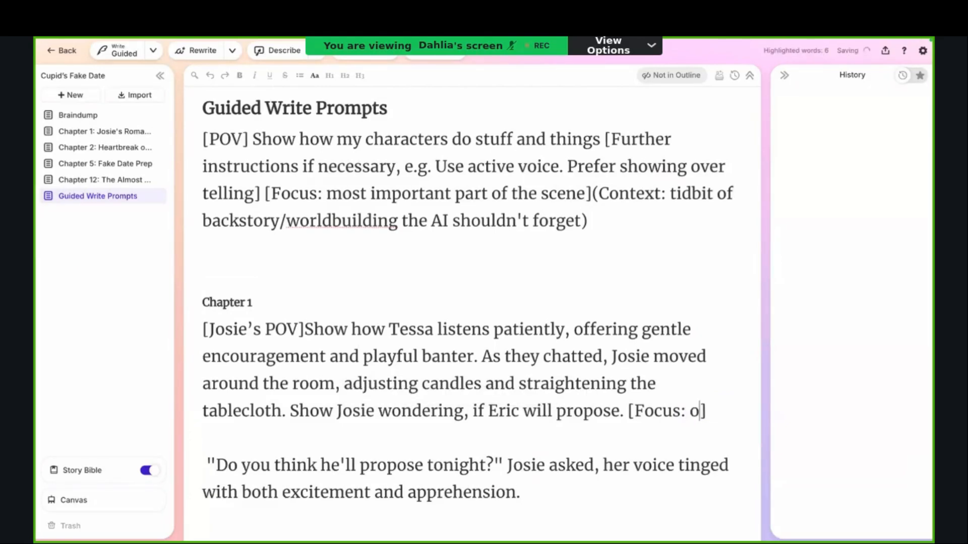
type("Joe")
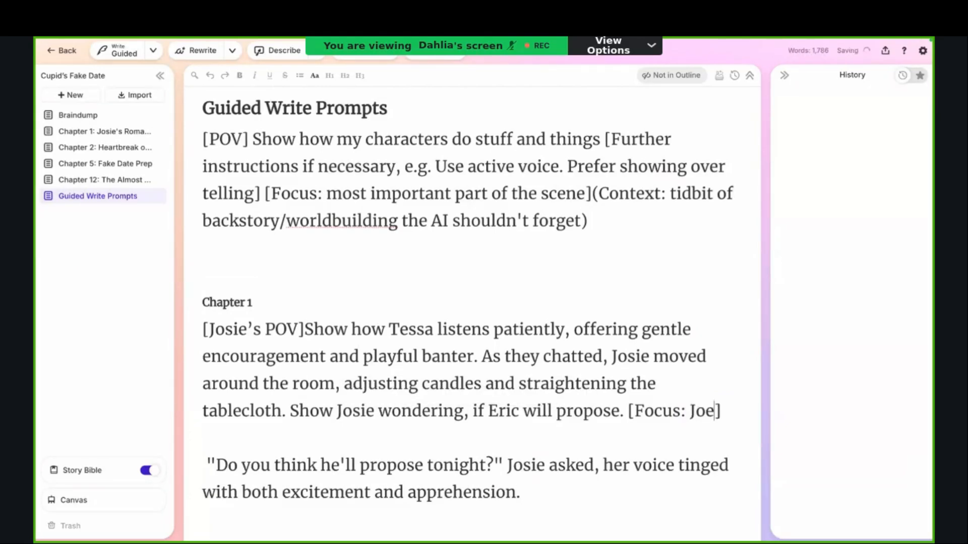
key("BackSpace")
type("se'")
key("BackSpace")
key("BackSpace")
type("oe")
key("BackSpace")
key("BackSpace")
type("ie's ")
type("giodd")
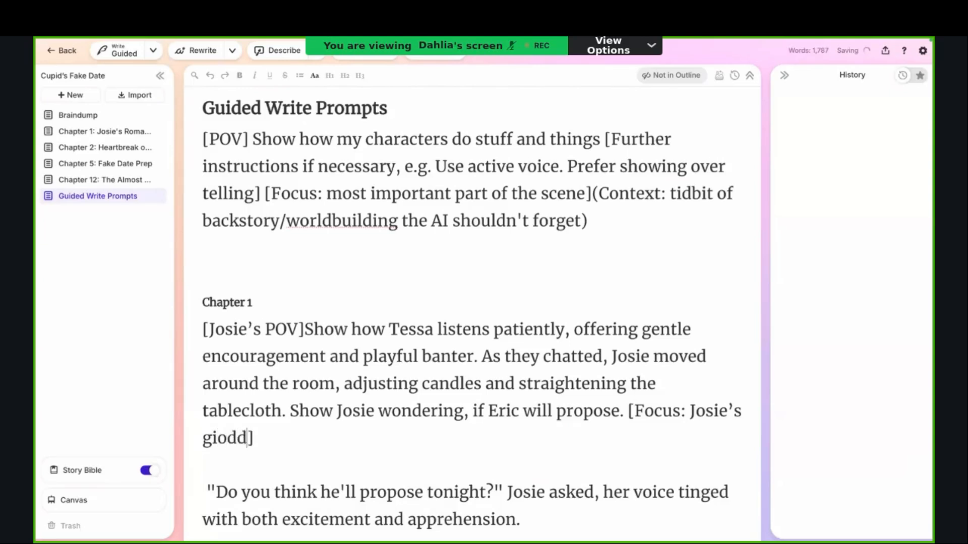
key("BackSpace")
key("BackSpace")
key("BackSpace")
type("dd")
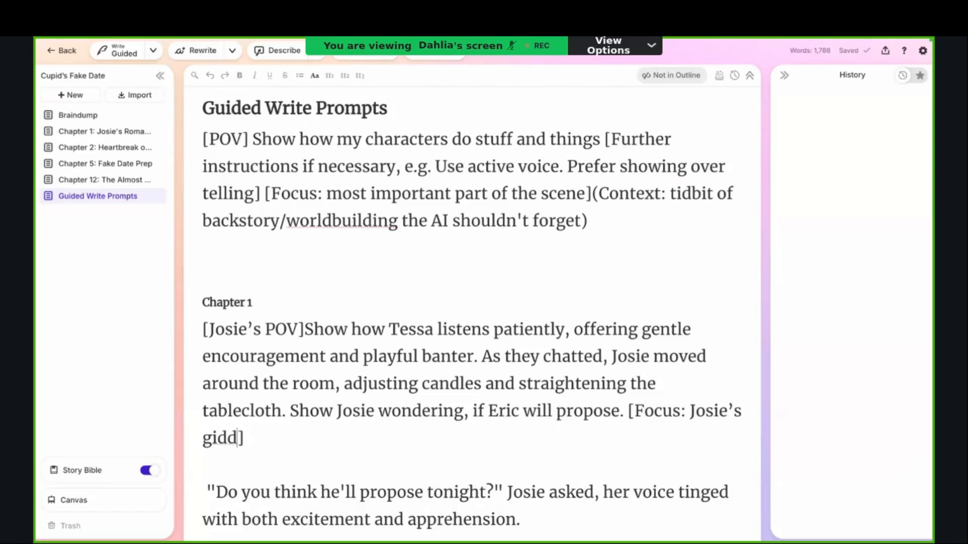
type("iness")
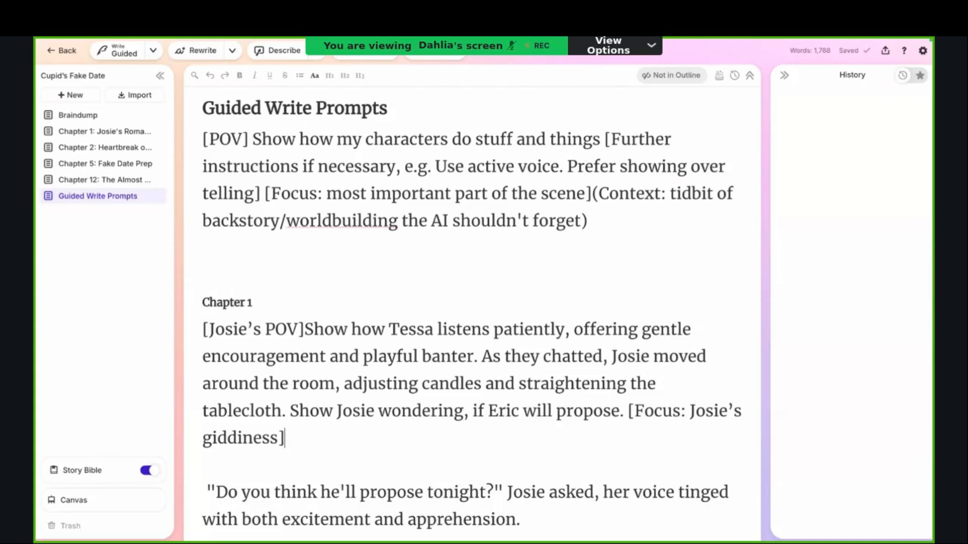
Step: Copy the whole prompt from "[Josie's POV]" to "[Focus: Josie's giddiness]" and switch to the Chapter 1 draft
left_click_drag(285, 439, 203, 329)
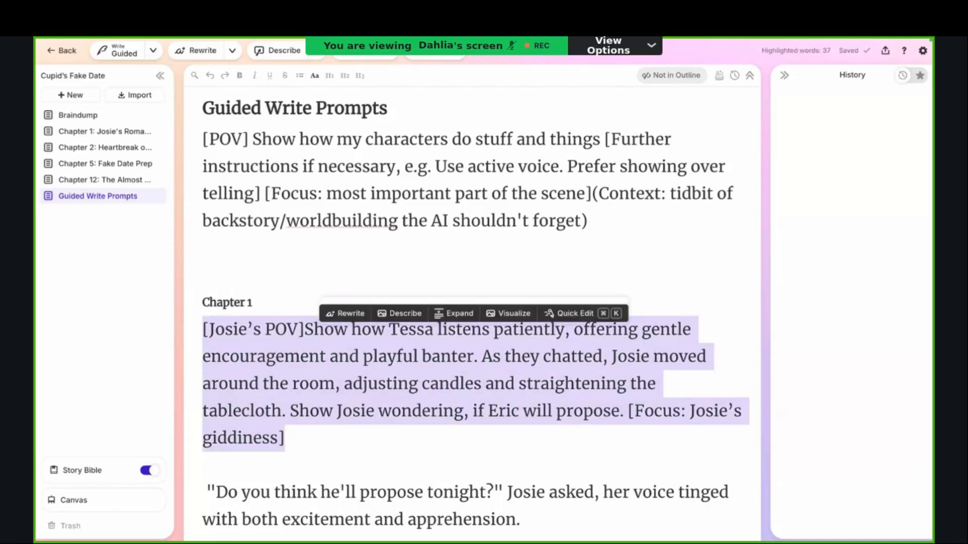
key("super+c")
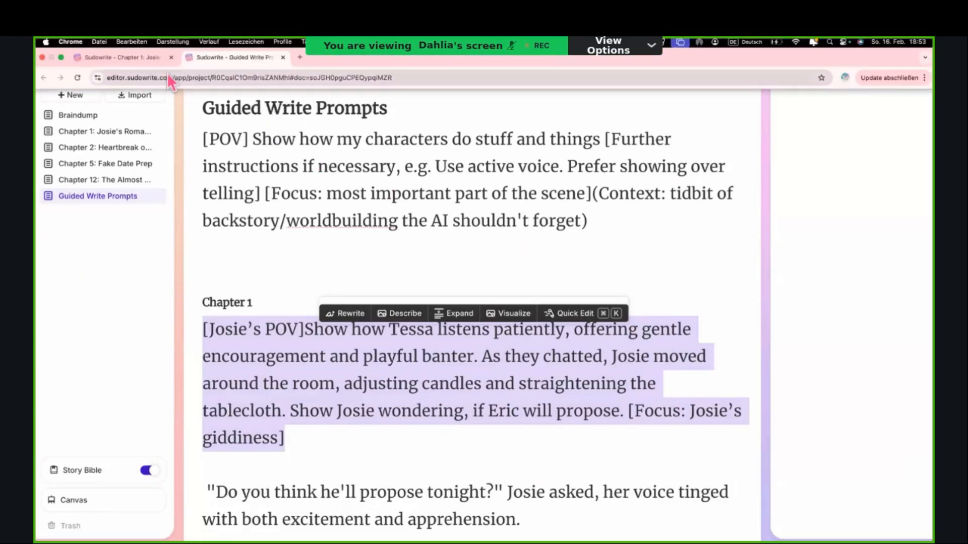
left_click(121, 57)
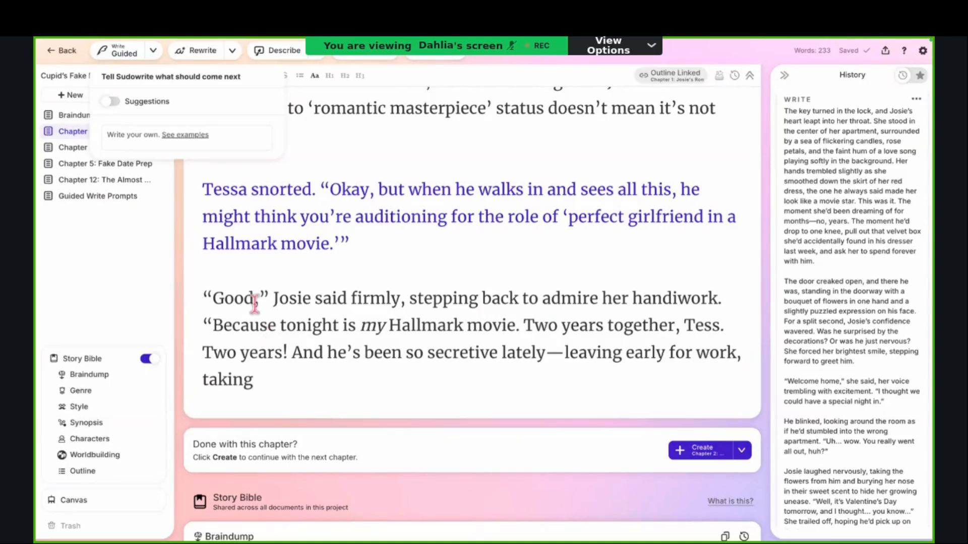
Step: Set the Write settings to generate 1 card with creativity at the least level
left_click(153, 48)
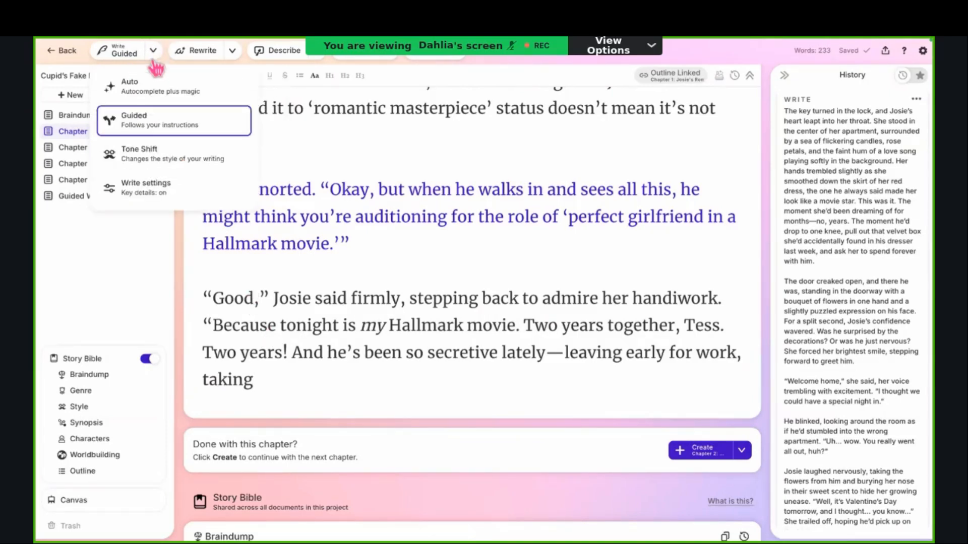
left_click(131, 187)
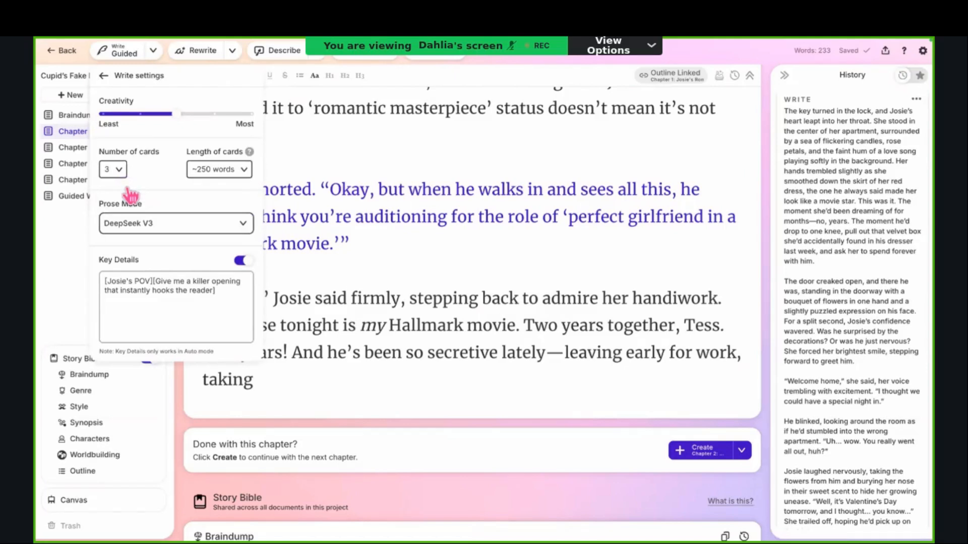
left_click(114, 169)
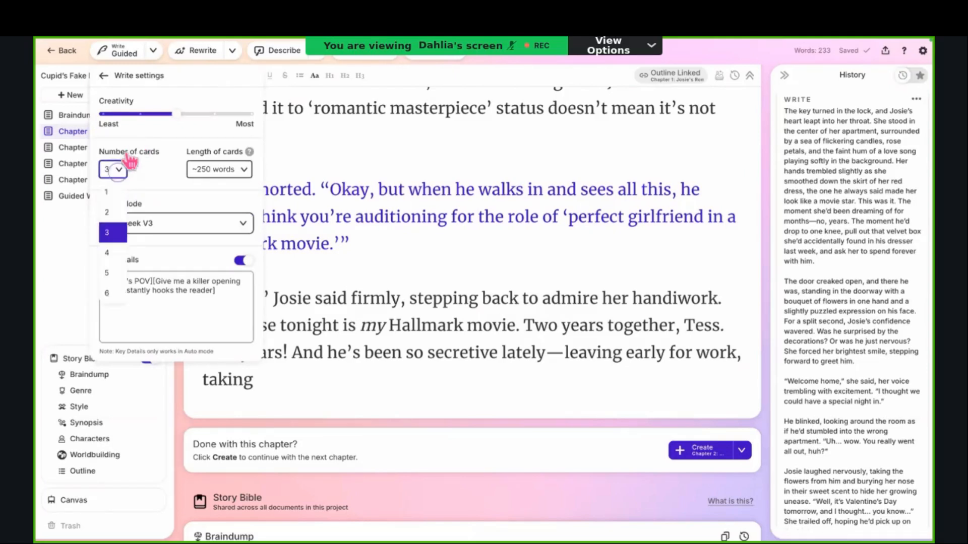
left_click(116, 192)
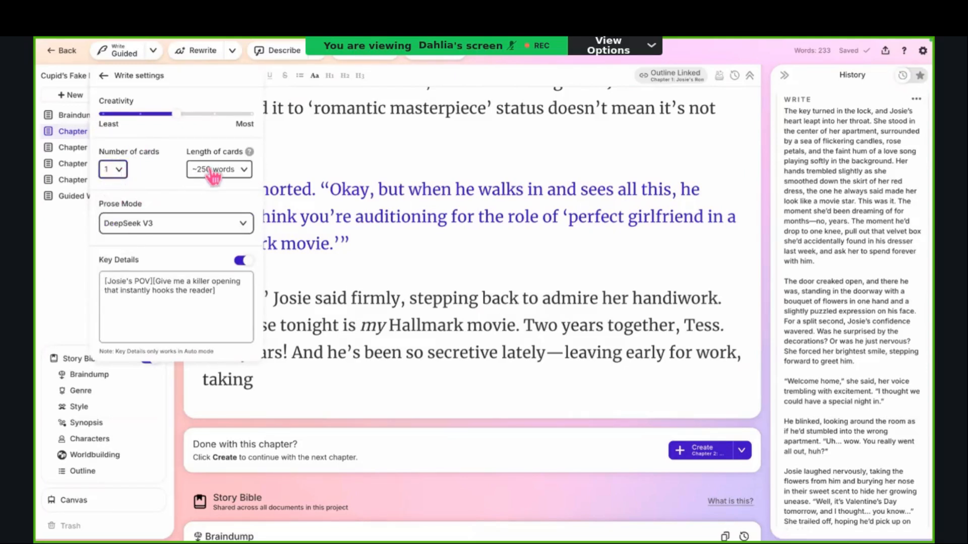
left_click_drag(168, 116, 101, 115)
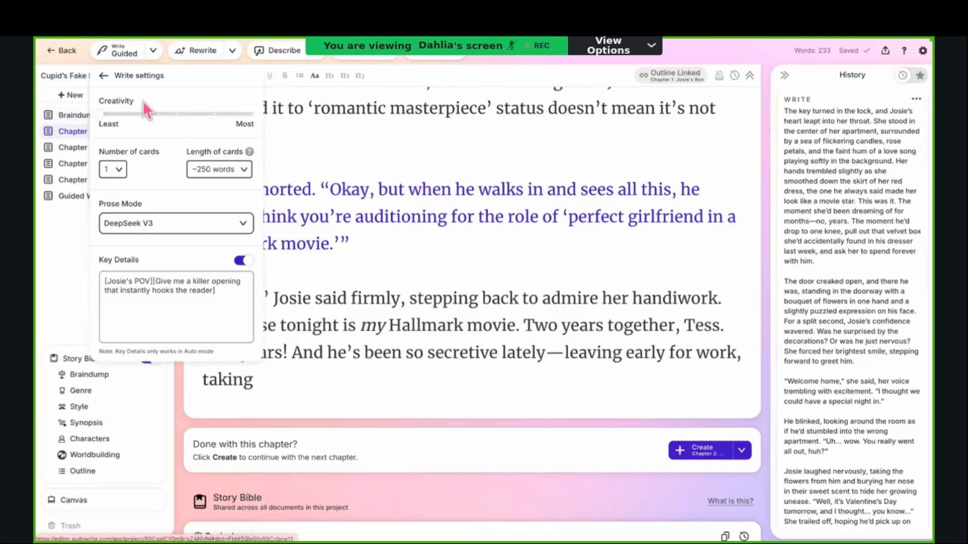
left_click(160, 55)
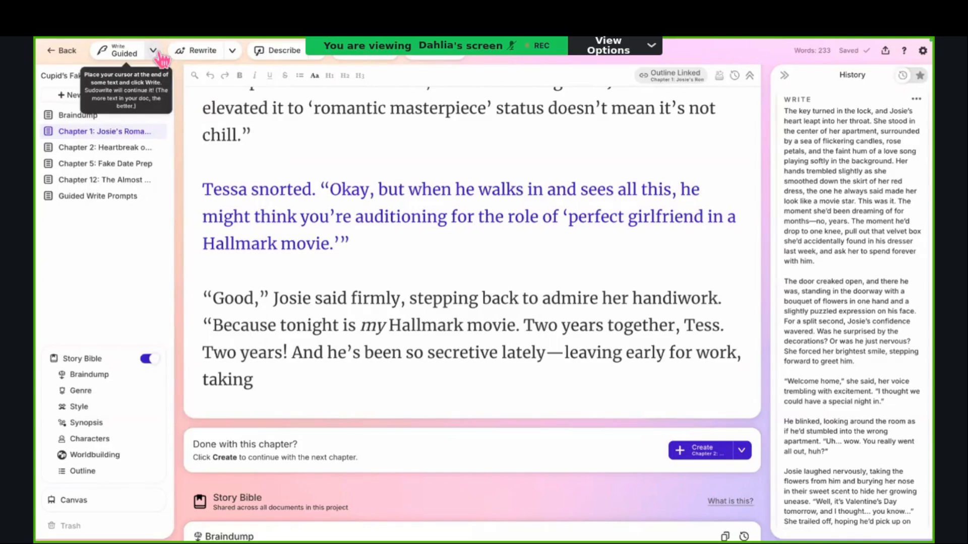
Step: Generate a Guided Write continuation from the end of Chapter 1 using the copied prompt about Tessa's banter and Josie's giddiness
left_click(159, 55)
left_click(152, 115)
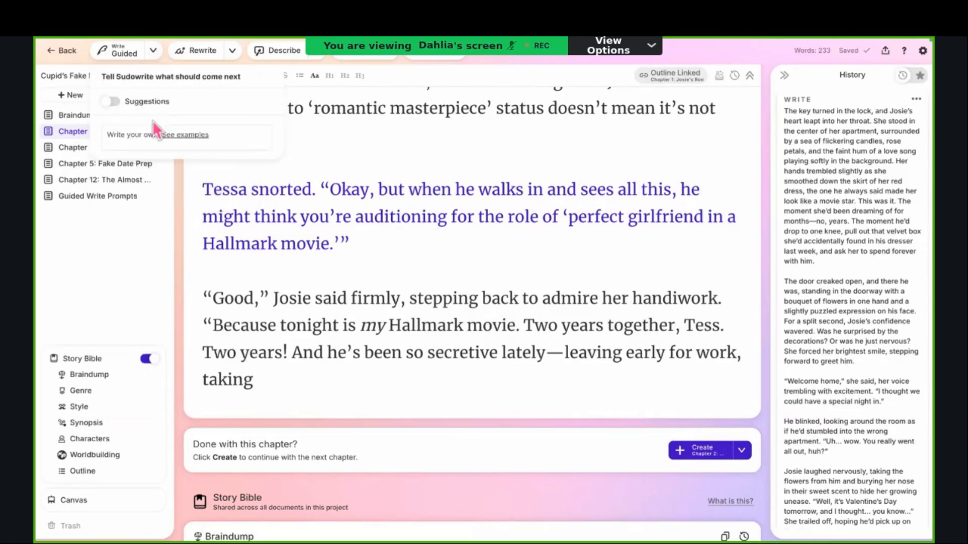
left_click(128, 135)
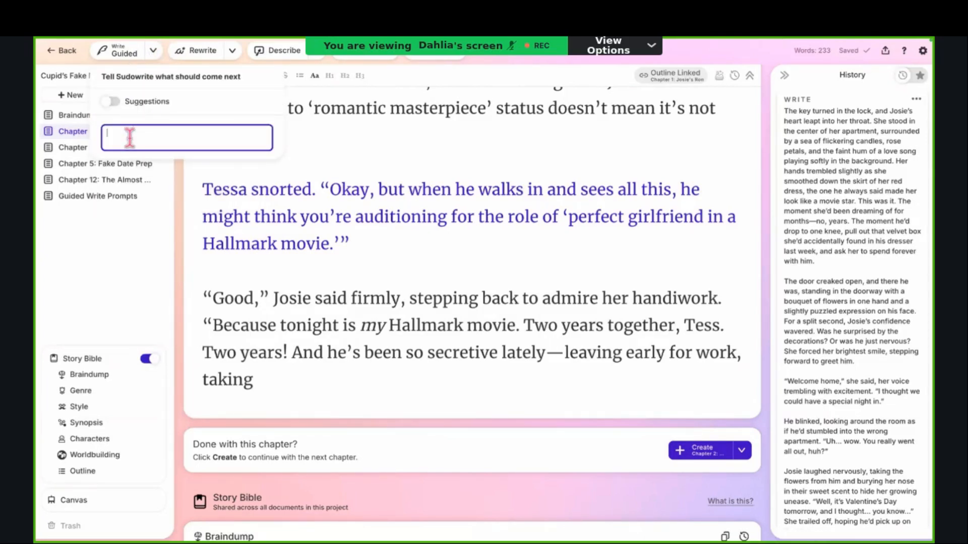
key("super+v")
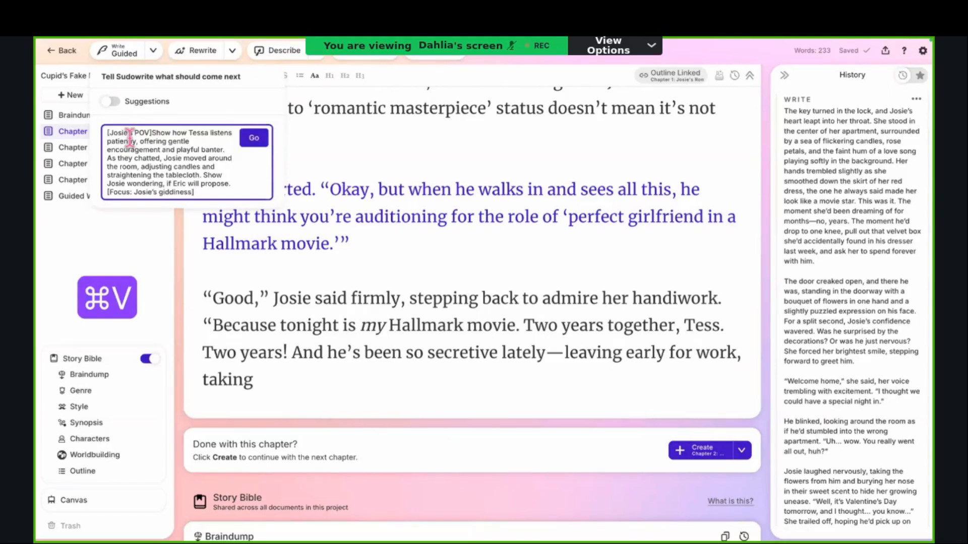
left_click(255, 386)
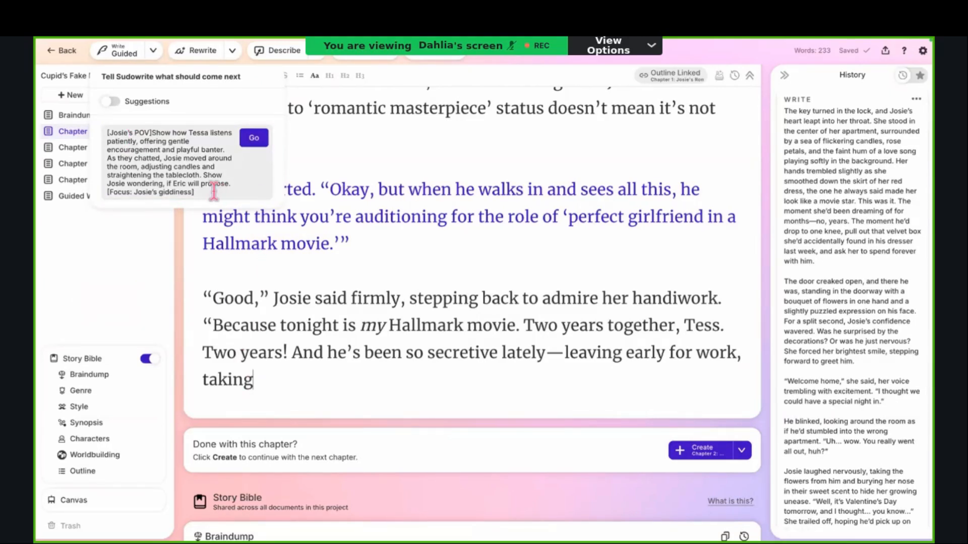
left_click(151, 133)
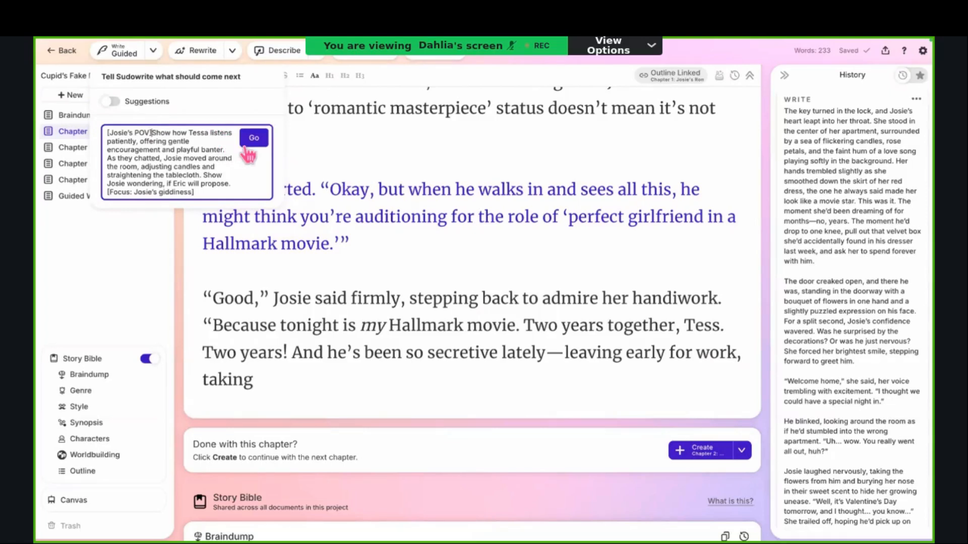
left_click(265, 382)
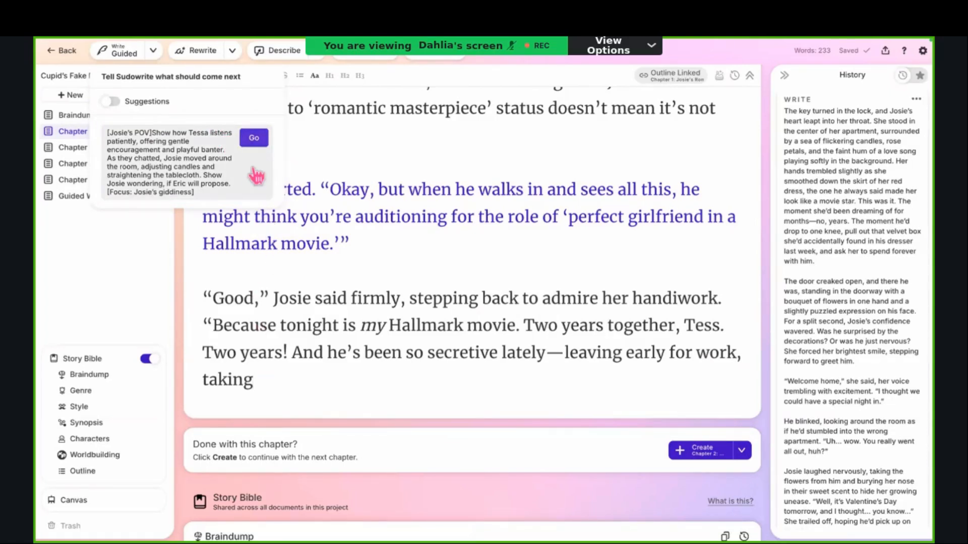
left_click(254, 138)
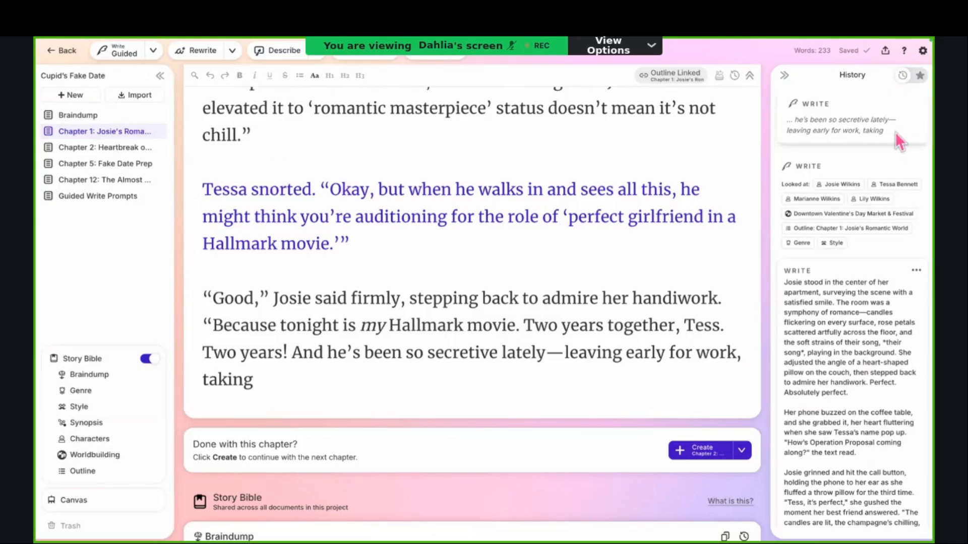
Step: Add a blank line after "taking" at the end of the Chapter 1 draft and insert the newly generated continuation there
left_click(290, 380)
left_click_drag(290, 380, 291, 345)
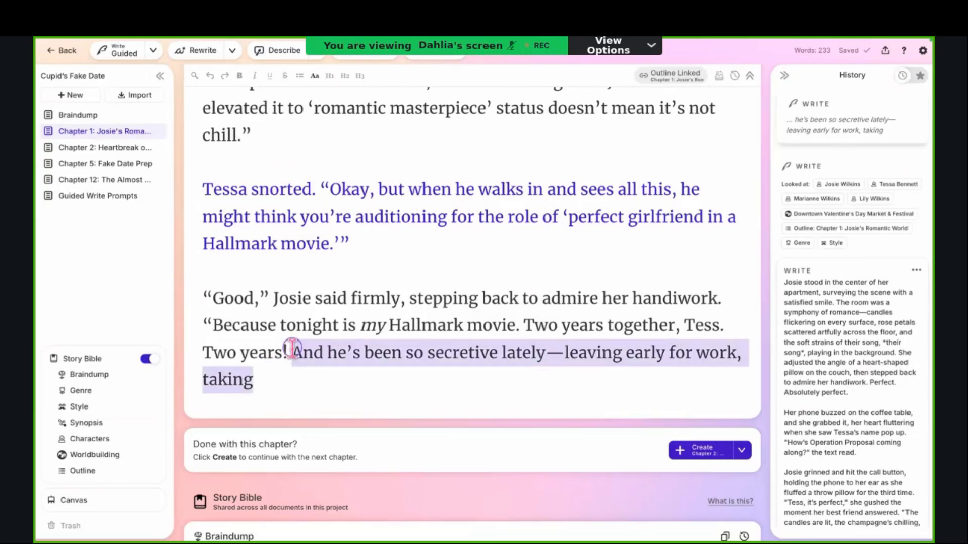
left_click(277, 383)
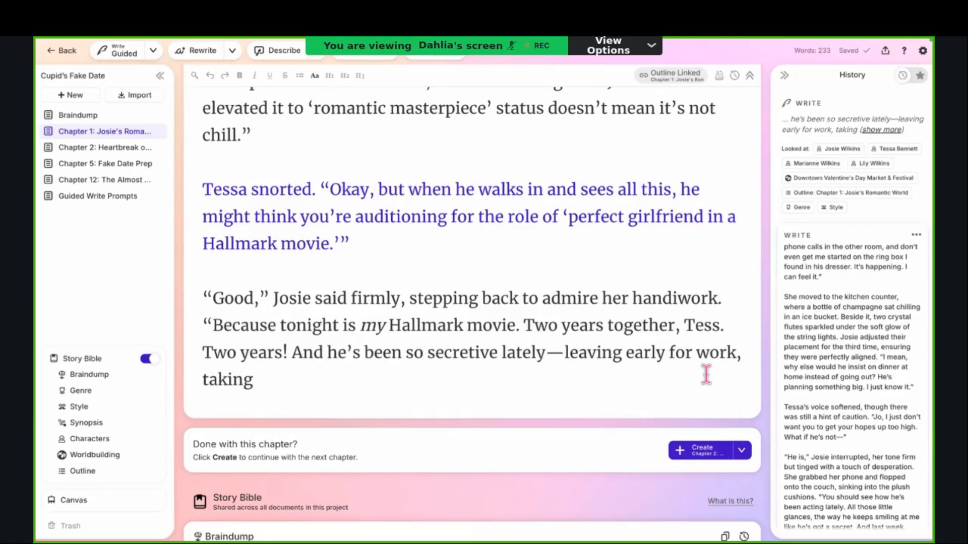
scroll(705, 374, "down", 1)
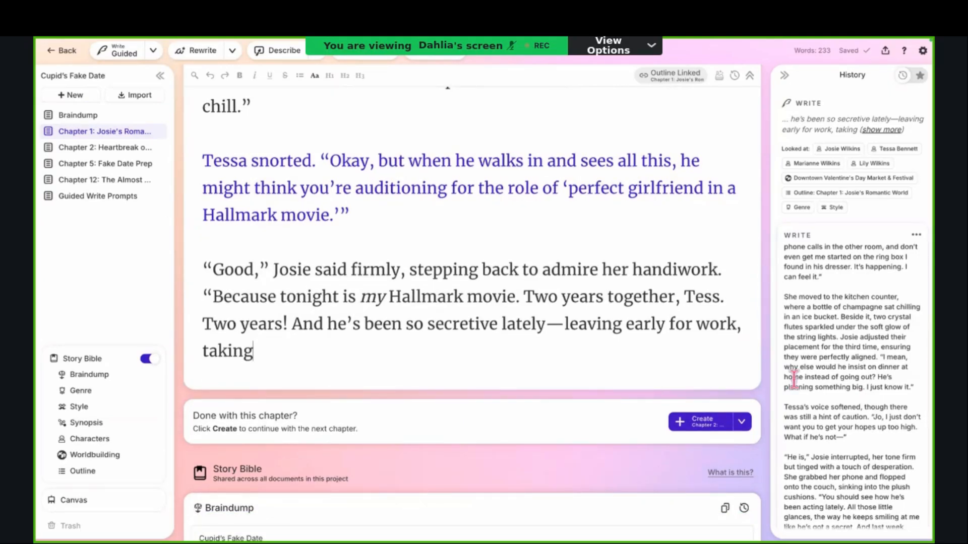
key("Return")
key("Return")
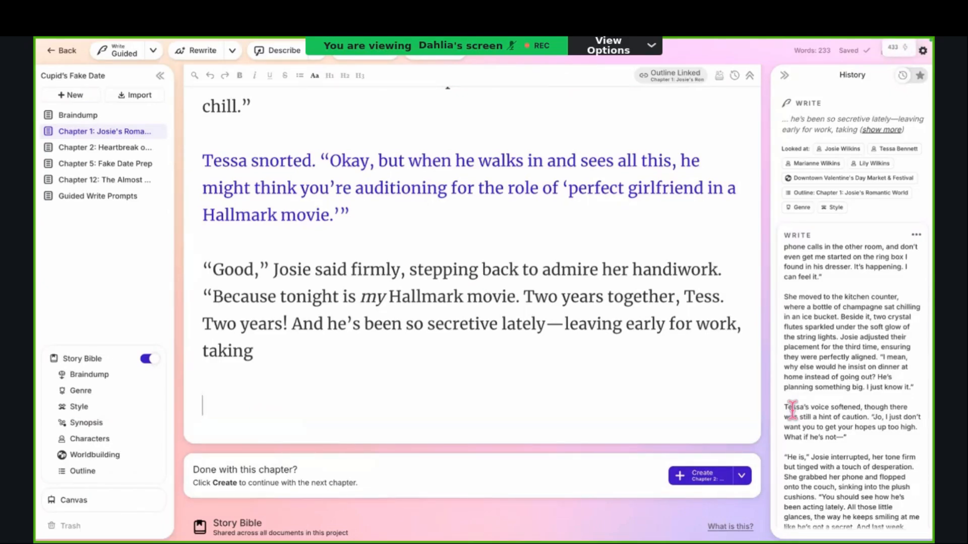
scroll(792, 411, "down", 2)
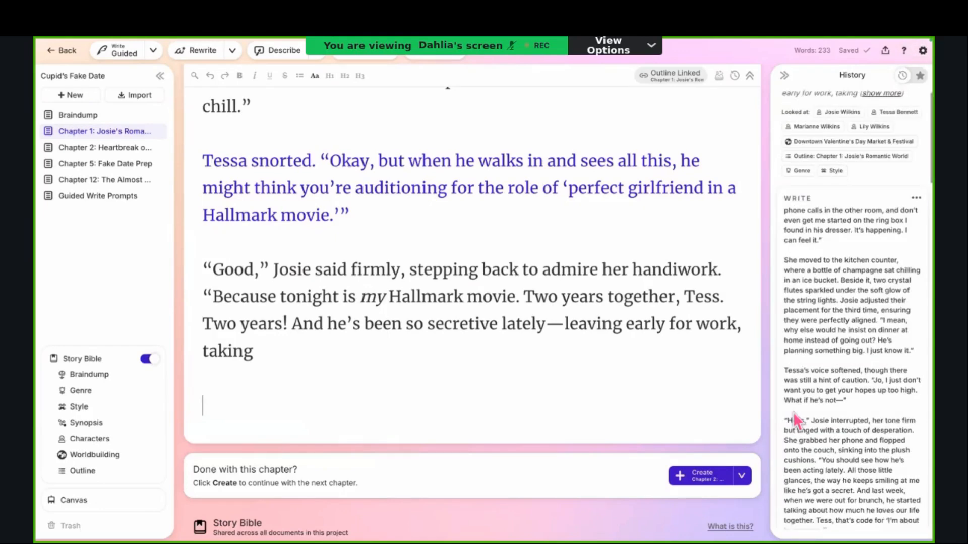
scroll(792, 411, "down", 5)
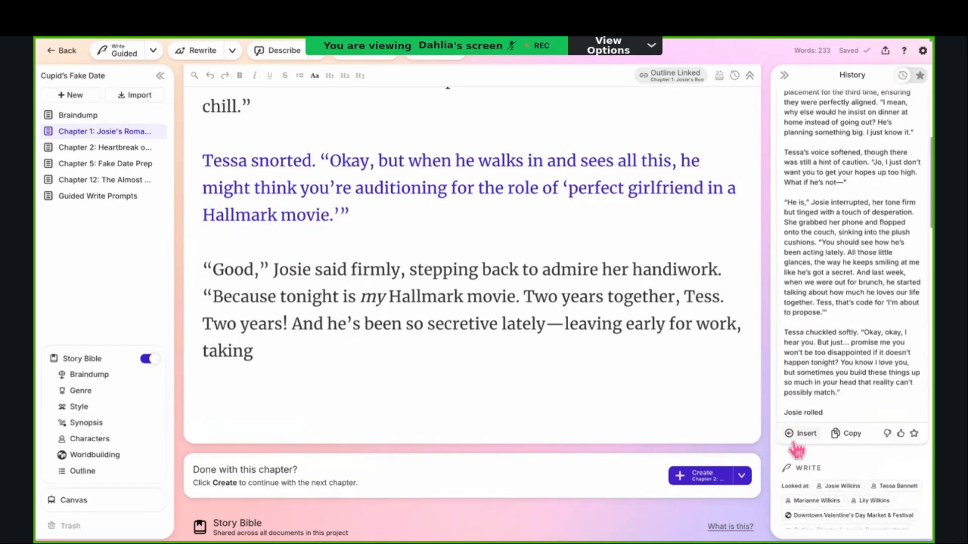
left_click(791, 435)
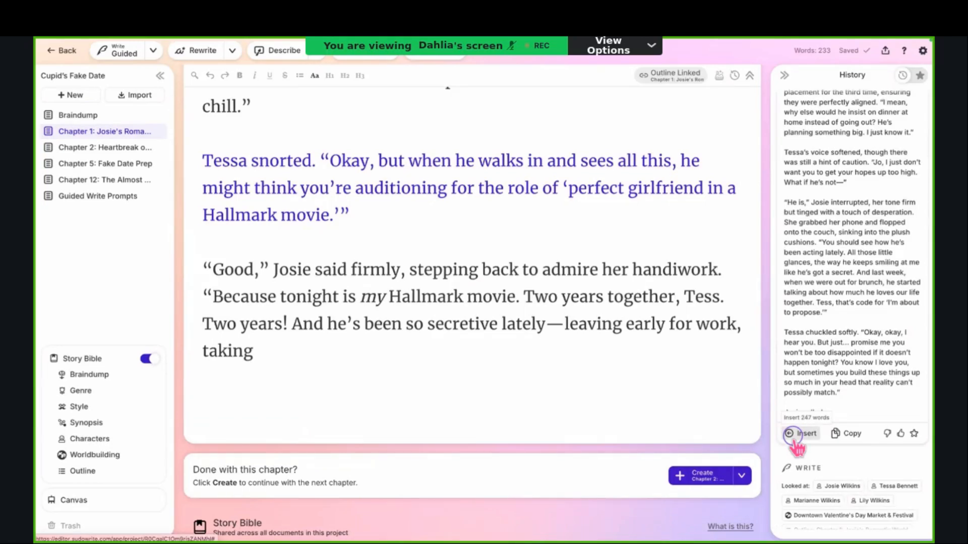
left_click(790, 434)
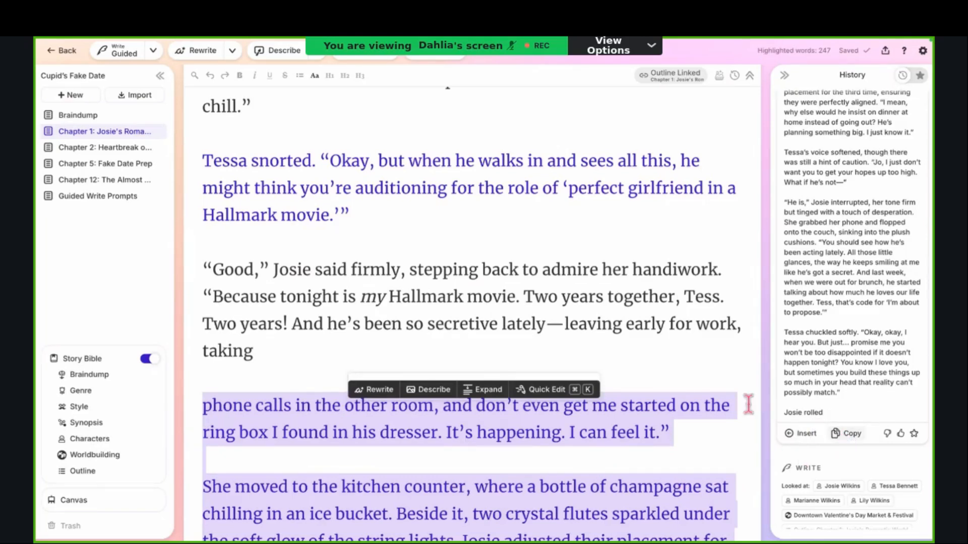
left_click(722, 389)
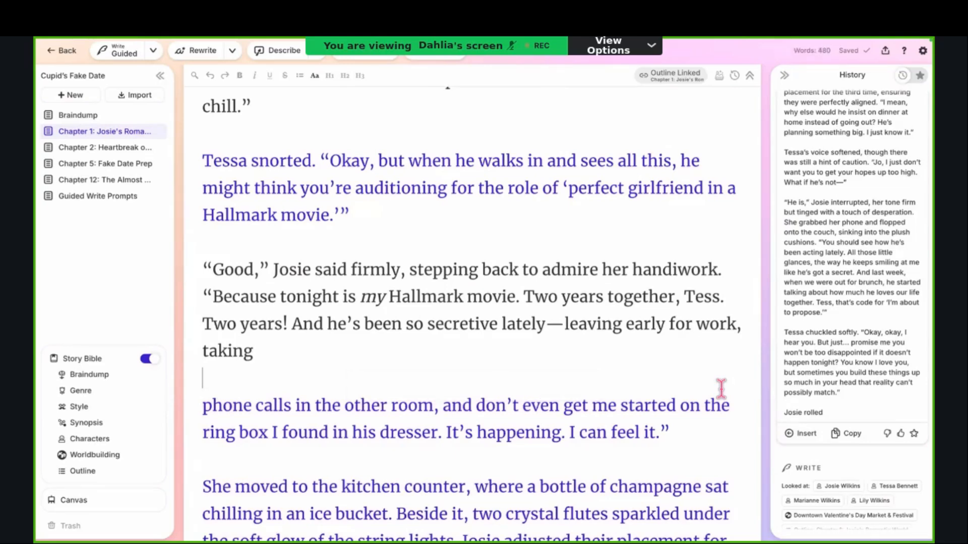
Step: Star the newly generated continuation card that begins with "phone calls in the other room"
scroll(828, 337, "up", 5)
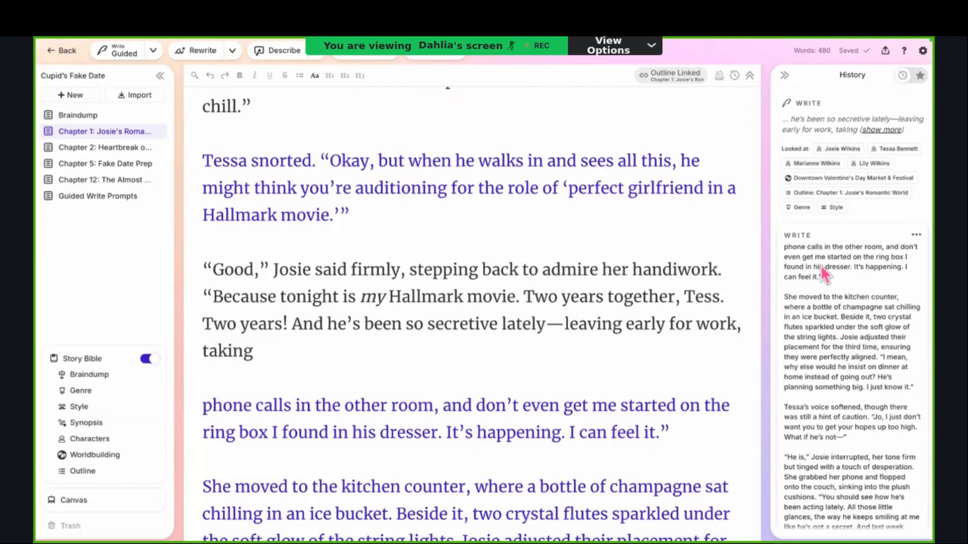
scroll(820, 266, "down", 1)
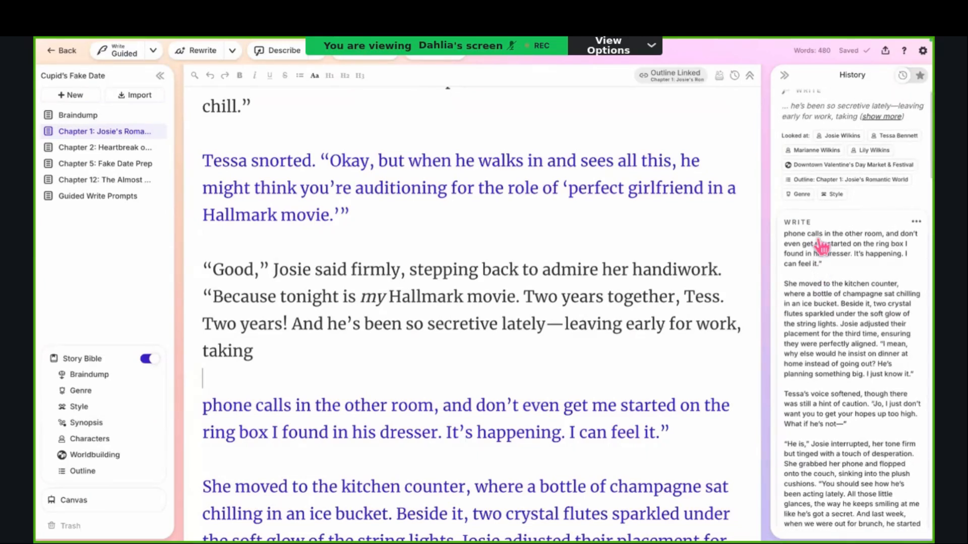
scroll(832, 333, "down", 5)
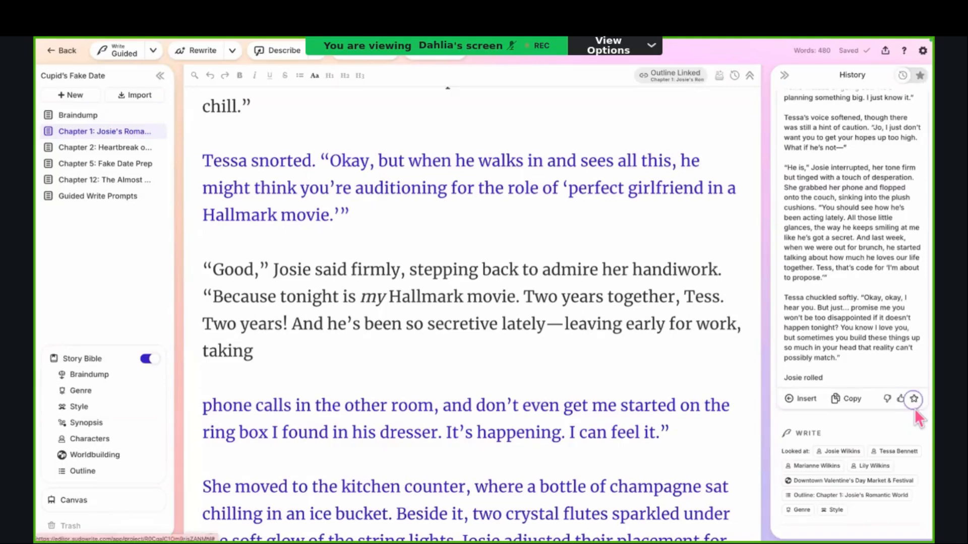
left_click(914, 401)
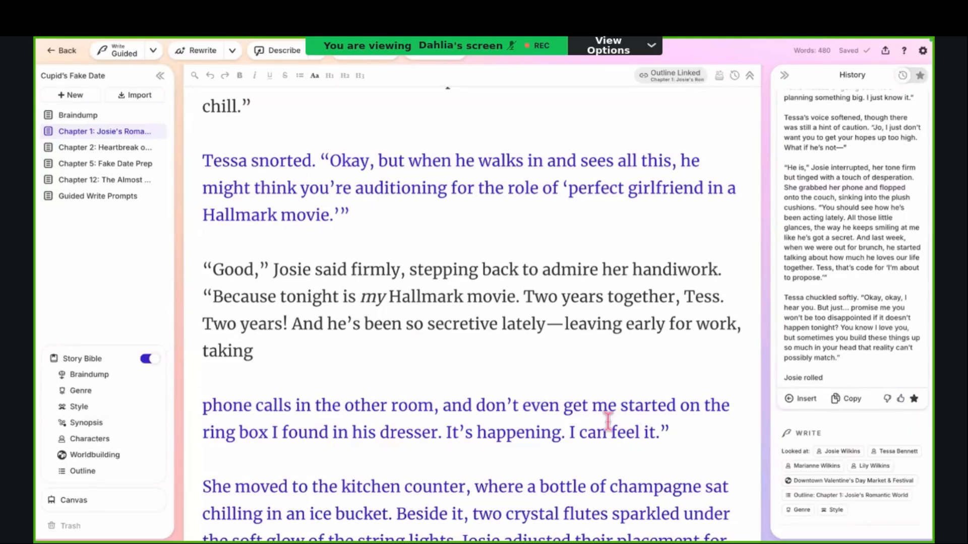
Step: Remove the empty line between "taking" and "phone calls in the other room" and review the rest of the inserted passage
left_click(199, 405)
key("BackSpace")
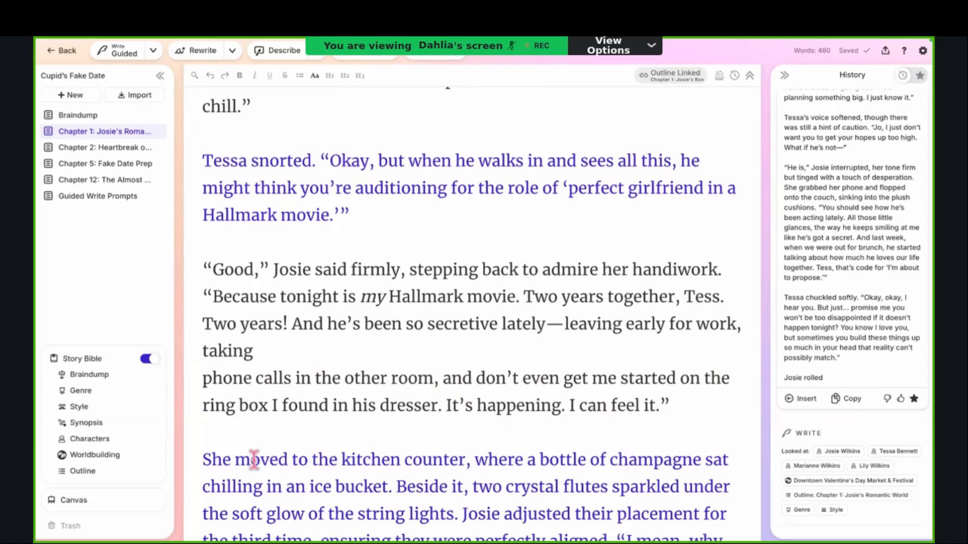
scroll(288, 458, "down", 6)
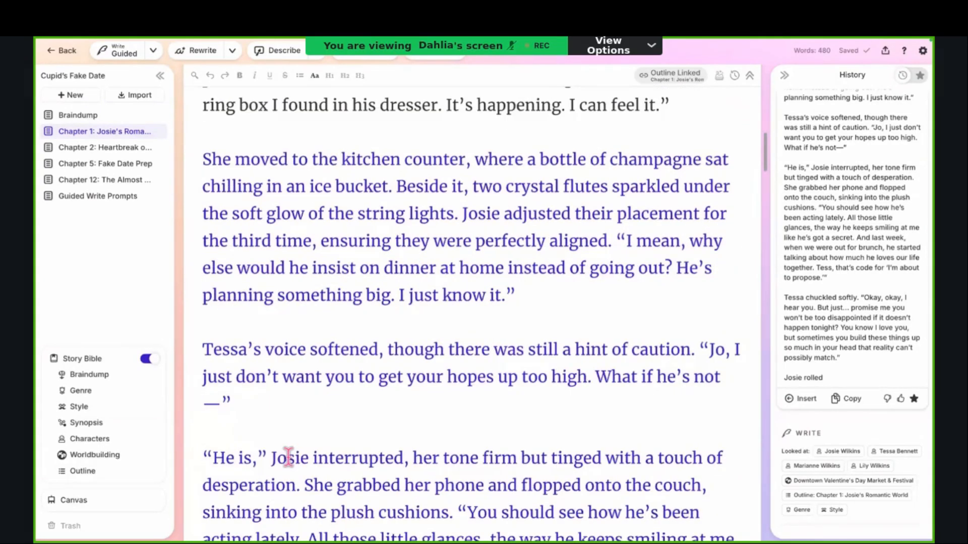
scroll(163, 436, "down", 5)
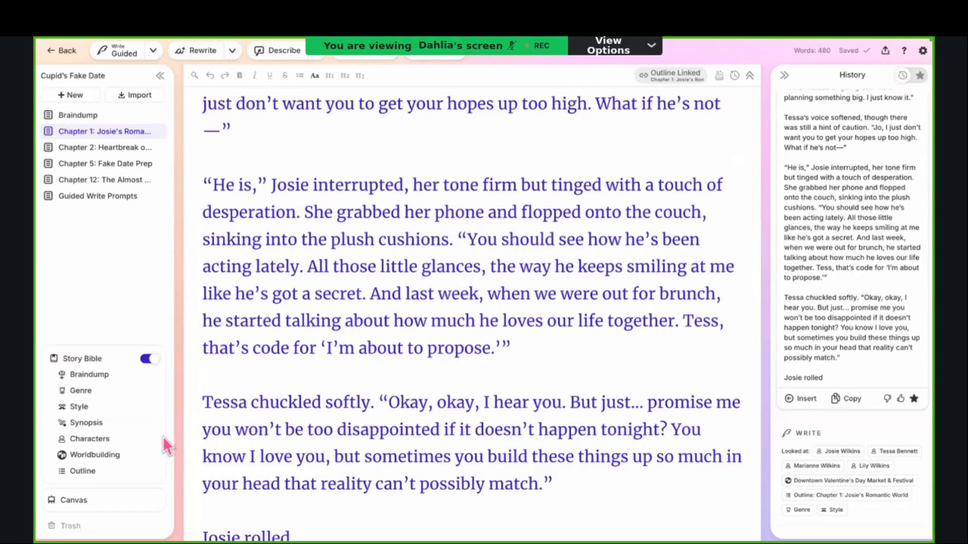
Step: Examine the Story Bible's Style description alongside the generated continuation
left_click(89, 405)
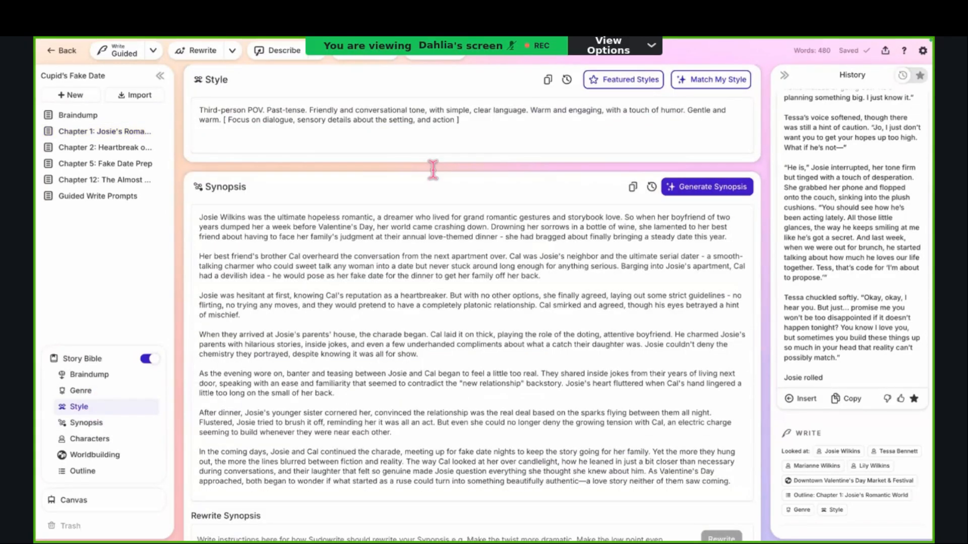
left_click(478, 124)
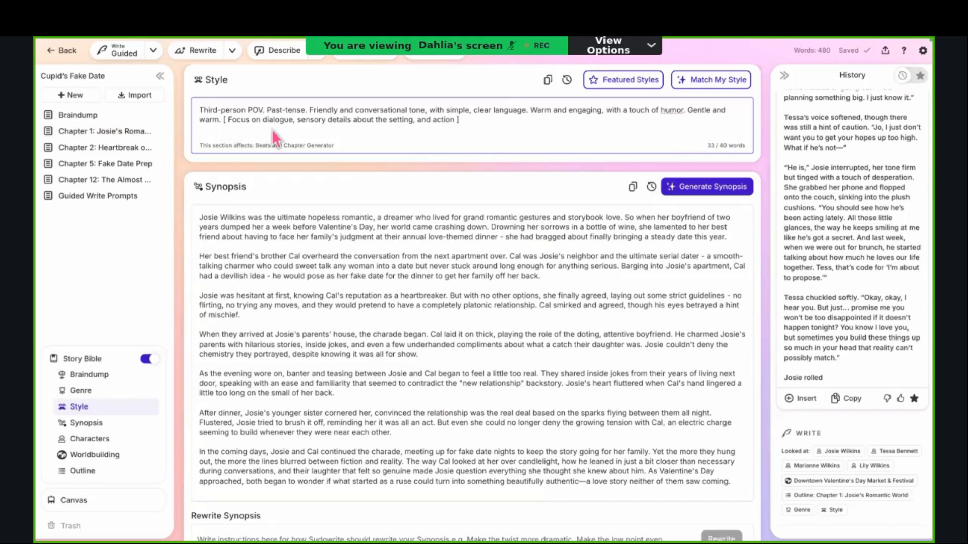
scroll(297, 129, "up", 1)
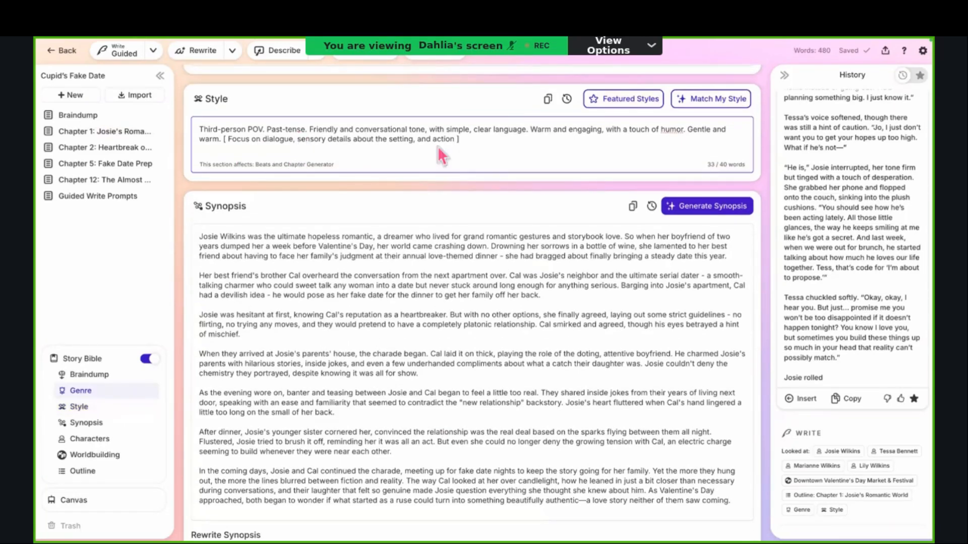
scroll(812, 262, "up", 4)
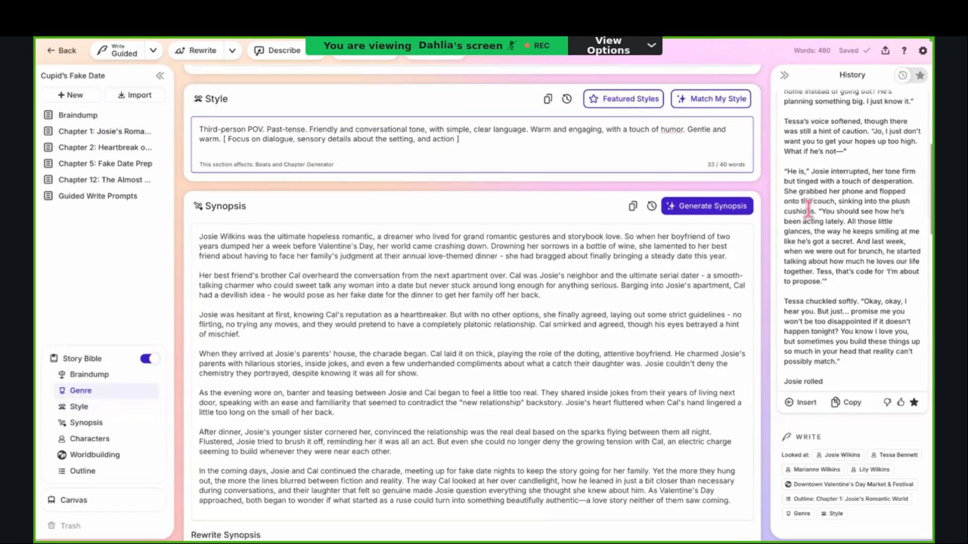
scroll(808, 210, "up", 3)
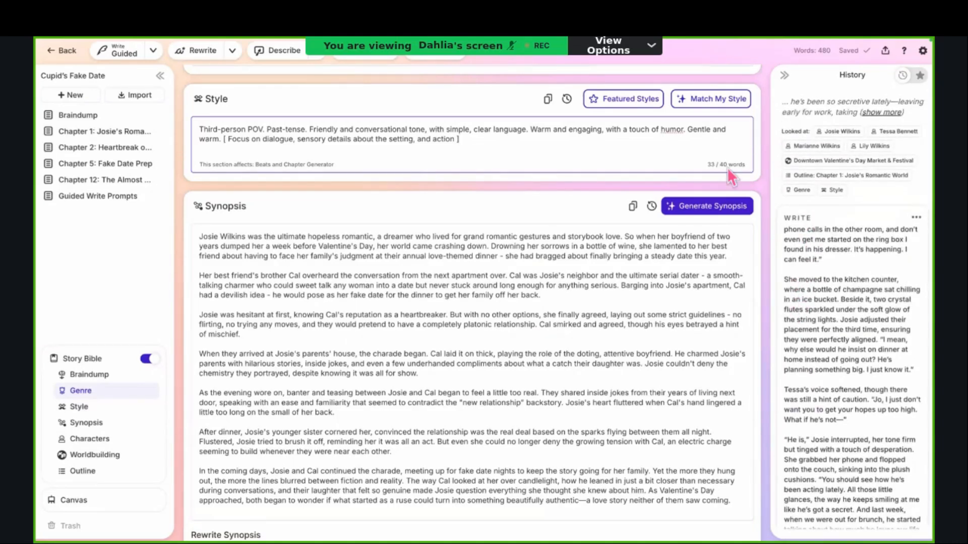
scroll(687, 158, "up", 1)
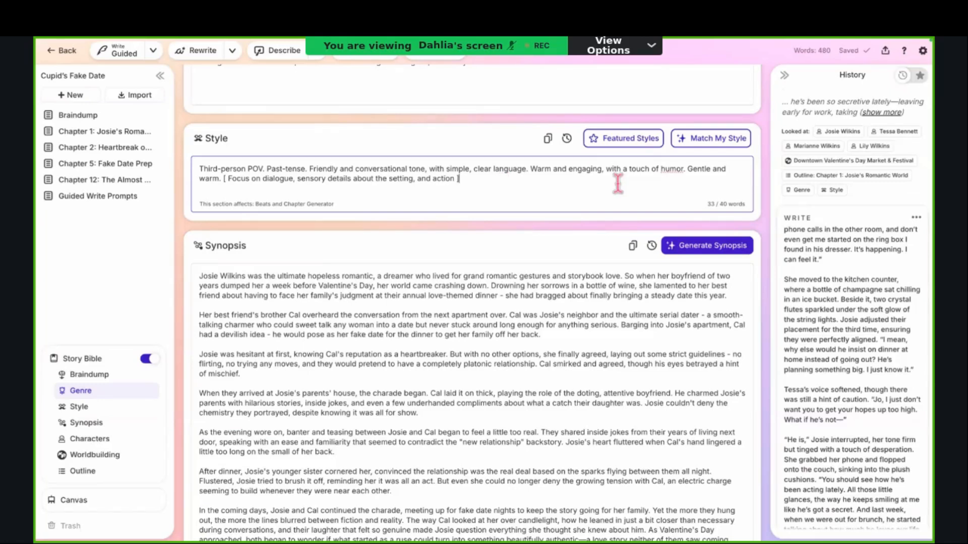
Step: Read the rest of the generated continuation through "Josie rolled" and examine the Story Bible's Genre description
scroll(800, 282, "down", 1)
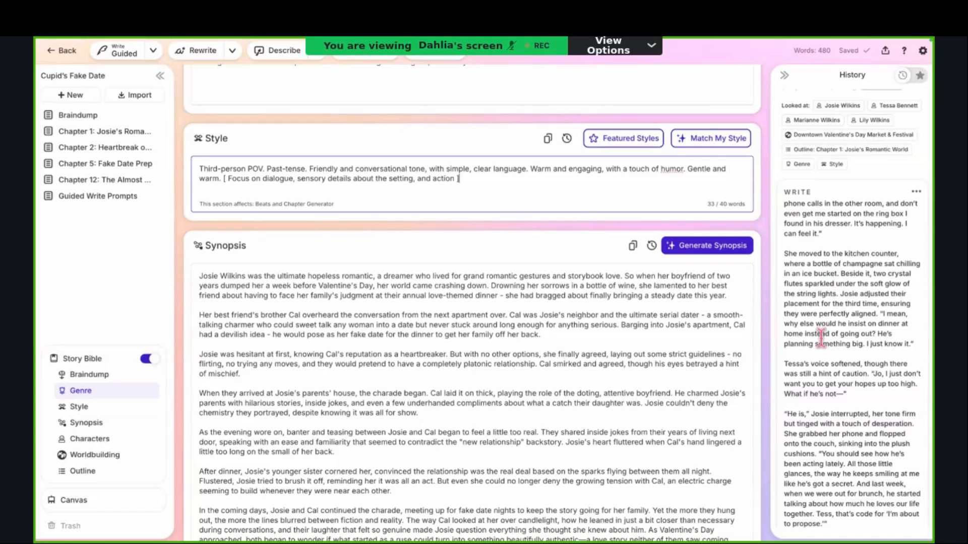
scroll(824, 333, "down", 5)
scroll(823, 341, "up", 3)
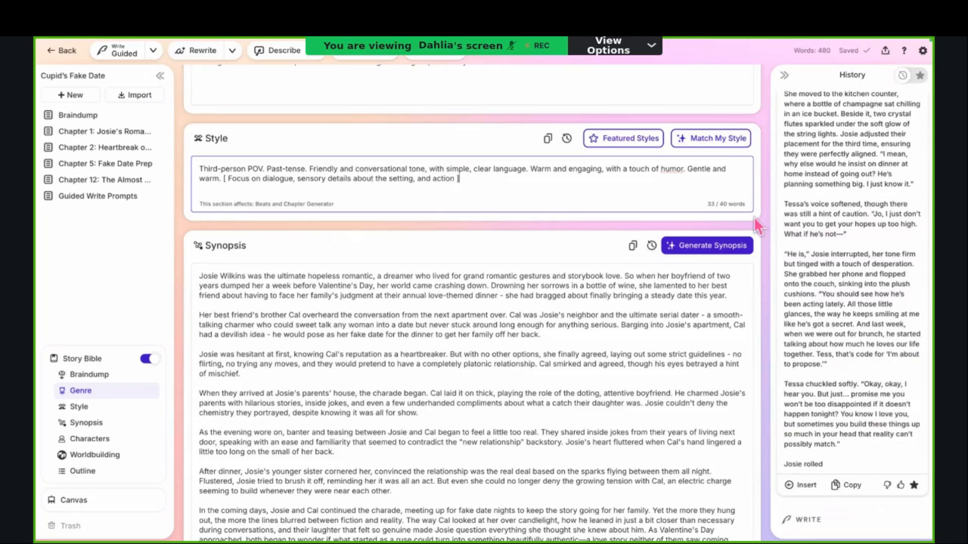
scroll(730, 217, "up", 3)
scroll(730, 217, "up", 1)
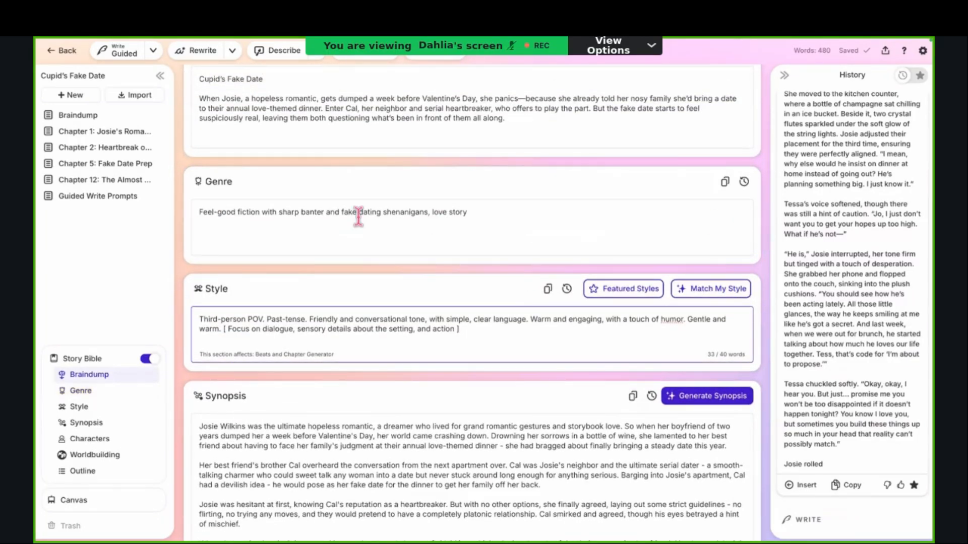
left_click_drag(327, 216, 261, 213)
left_click(264, 230)
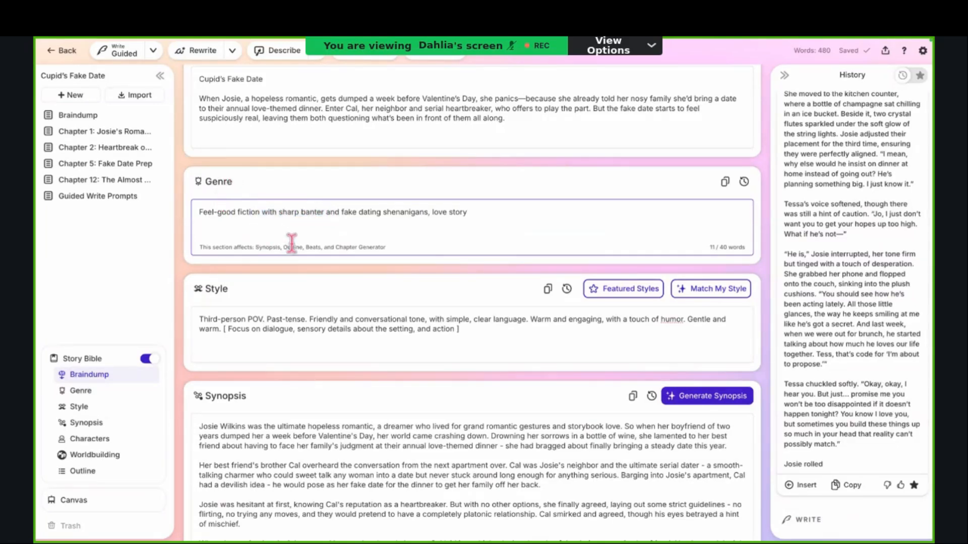
Step: Join "phone calls in the other room" to the Chapter 1 line ending in "taking", with a space between them
scroll(441, 268, "up", 10)
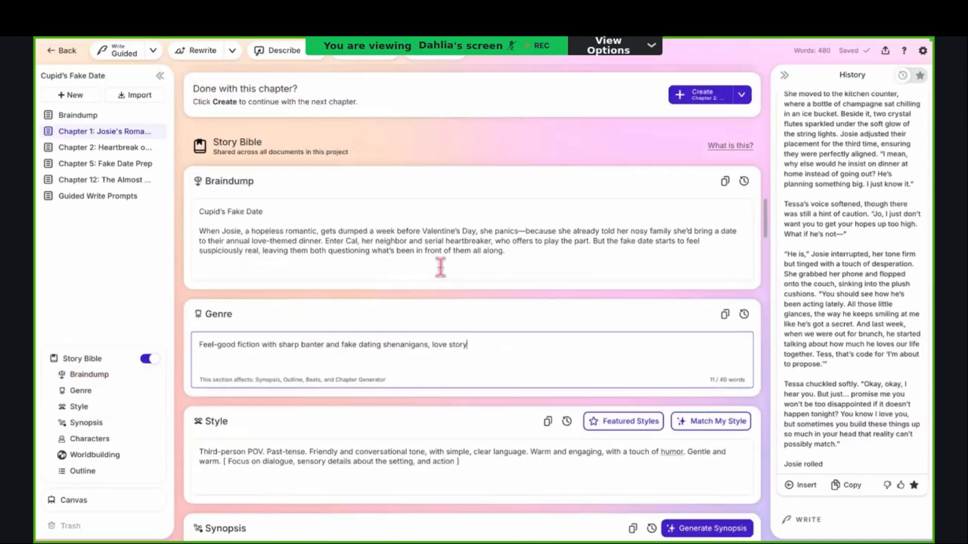
scroll(440, 268, "up", 10)
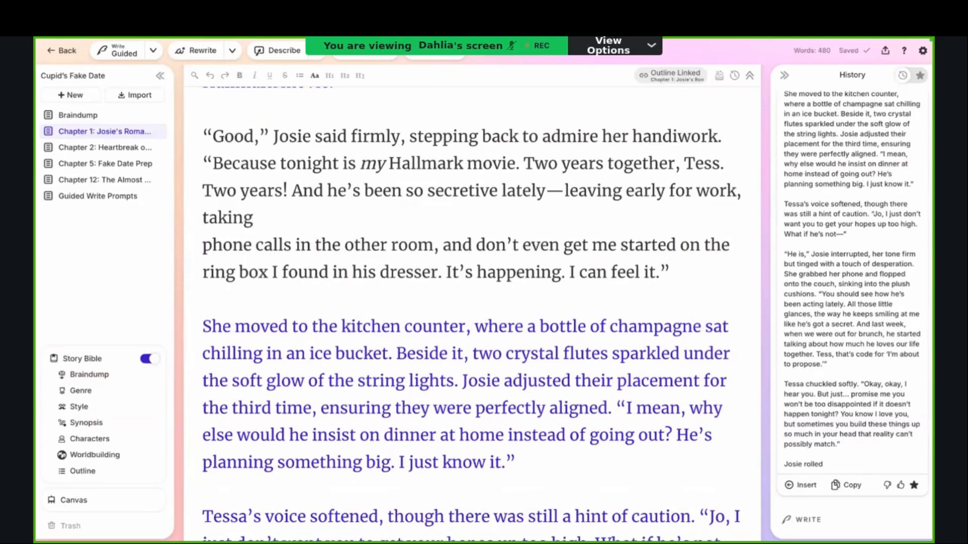
key("BackSpace")
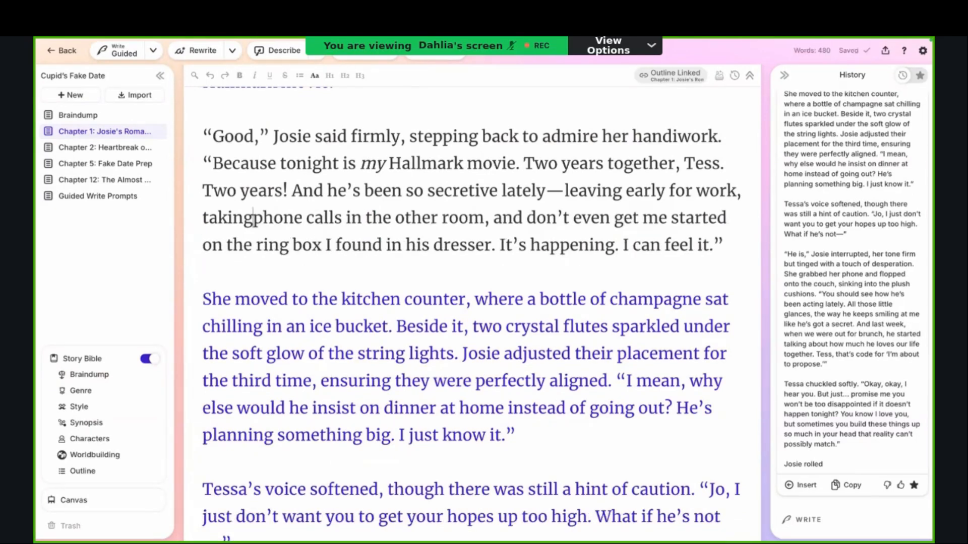
left_click(341, 284)
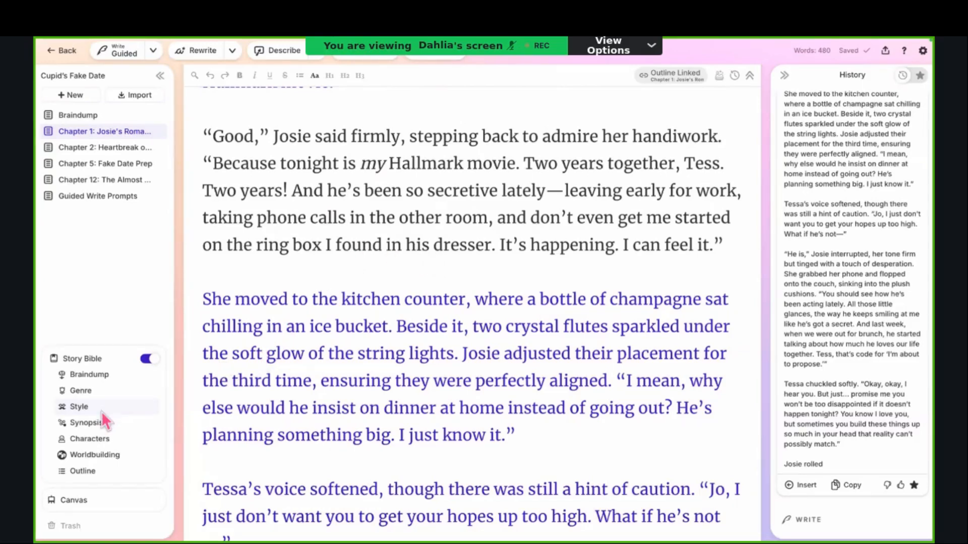
Step: Switch from the Chapter 1 draft to the adjacent desktop space
key("ctrl+Left")
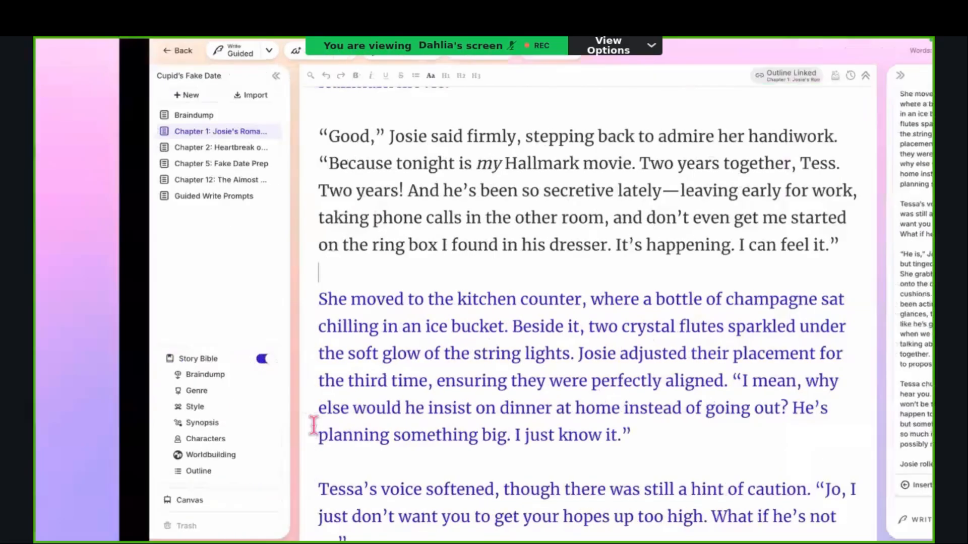